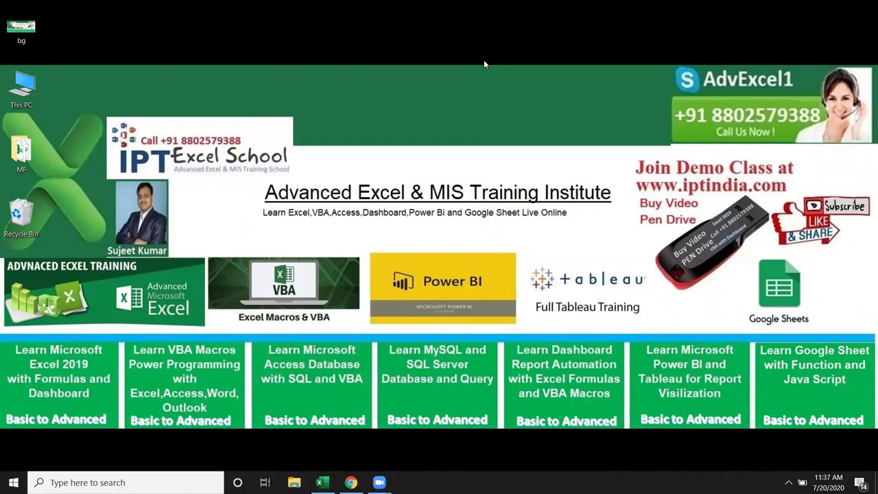
Restore the Excel window and return from the File backstage to Book1's worksheet
click(320, 482)
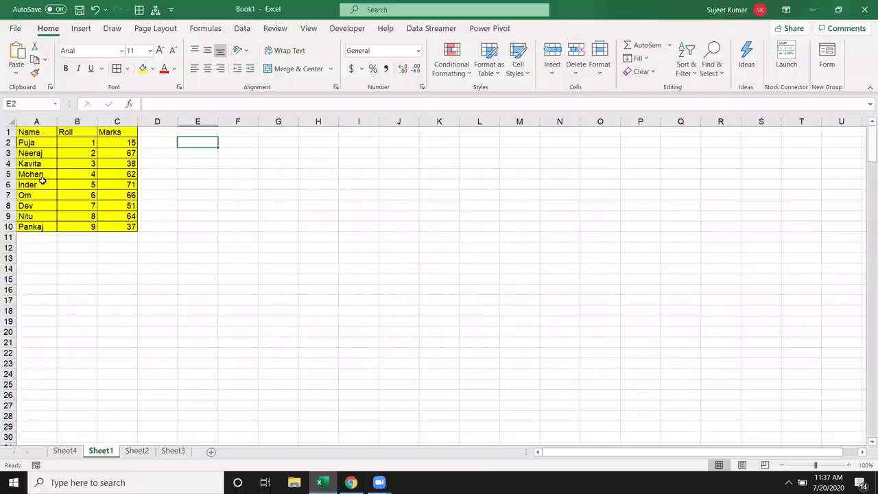
click(9, 31)
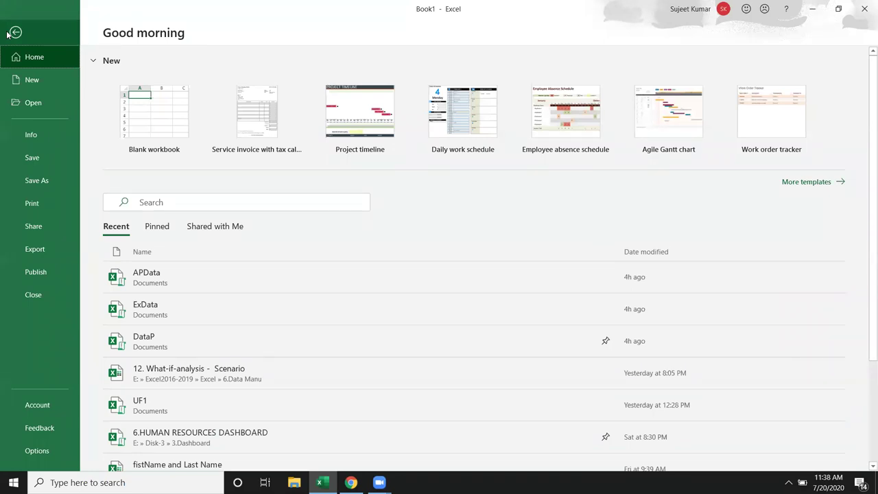
click(9, 33)
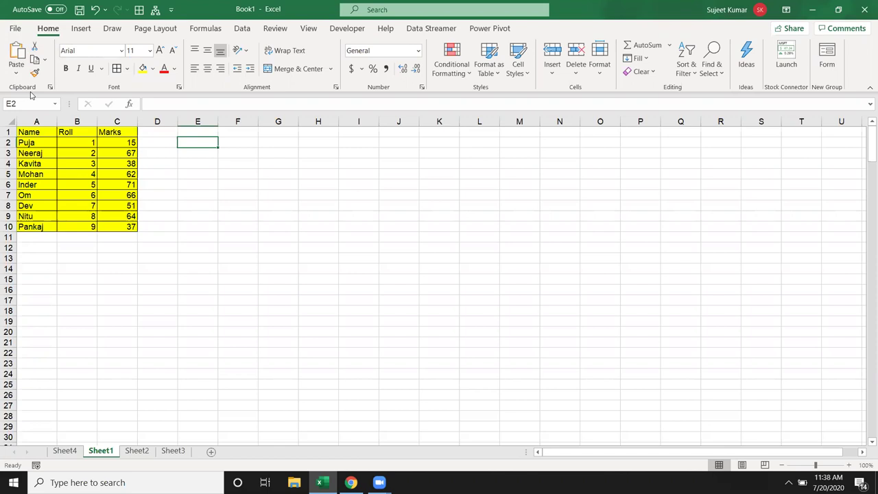
Inspect the Marks formulas, then copy the whole A1:C10 table
click(130, 165)
click(121, 151)
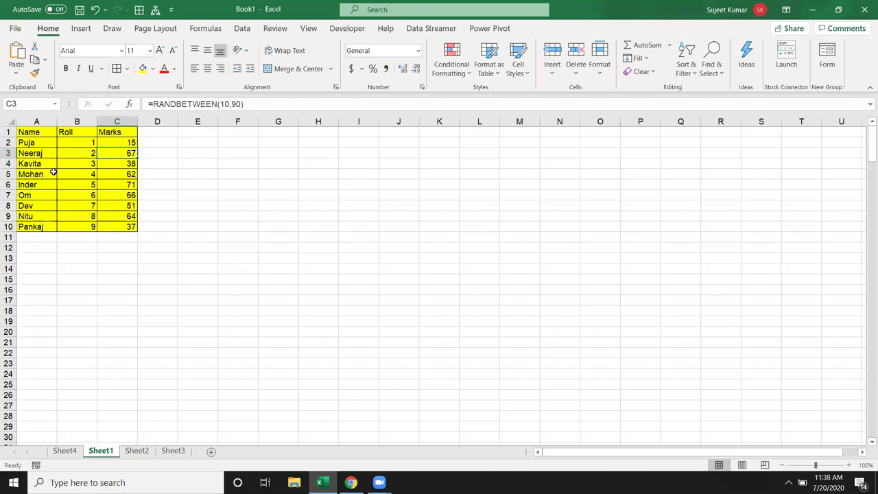
drag(28, 132, 125, 234)
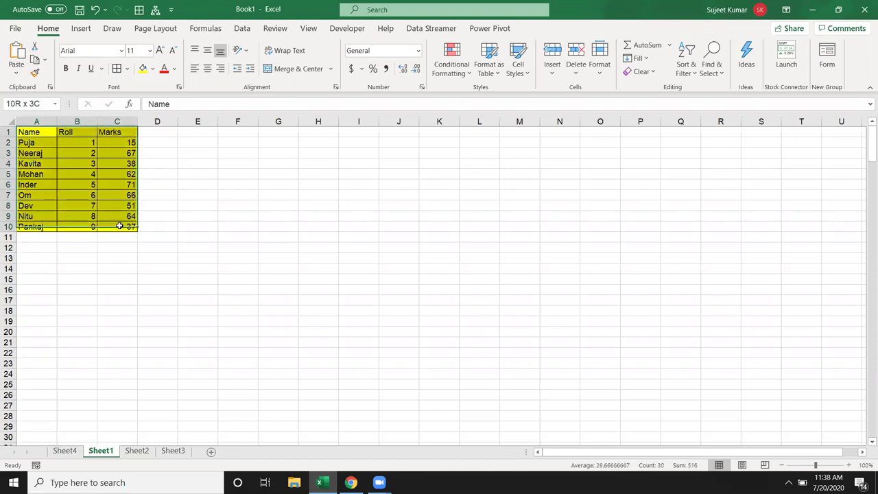
key(ctrl+c)
Trial-paste the table at J1, undo it, and pick G1 as the destination
click(386, 133)
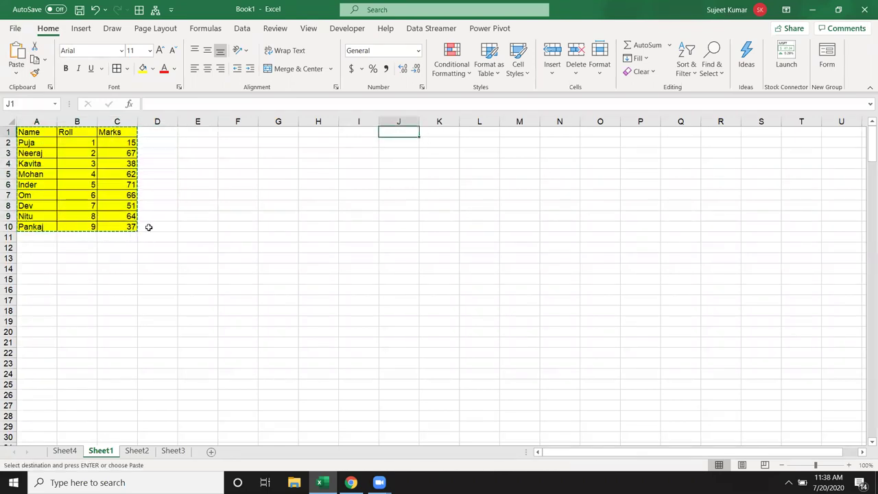
key(ctrl+v)
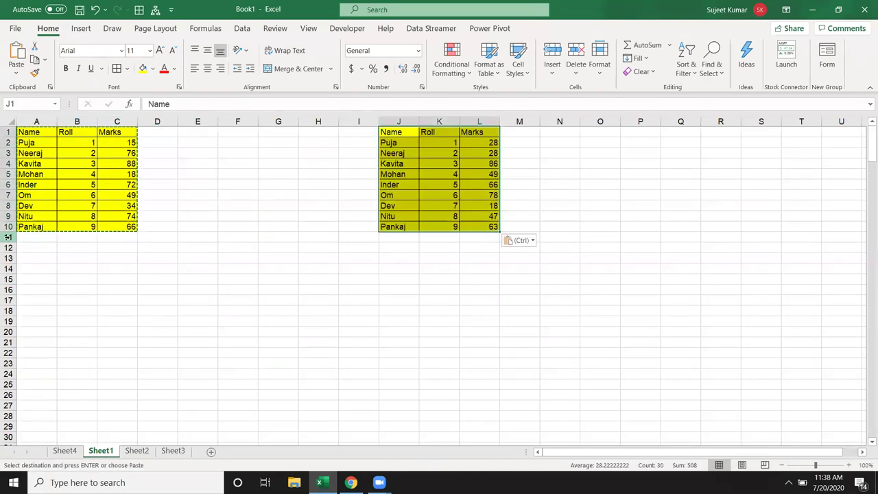
key(ctrl+z)
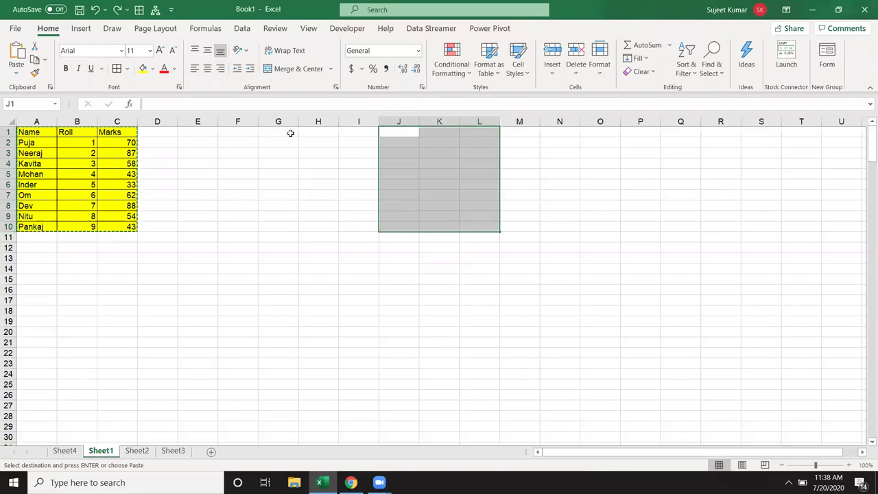
click(290, 133)
right_click(291, 132)
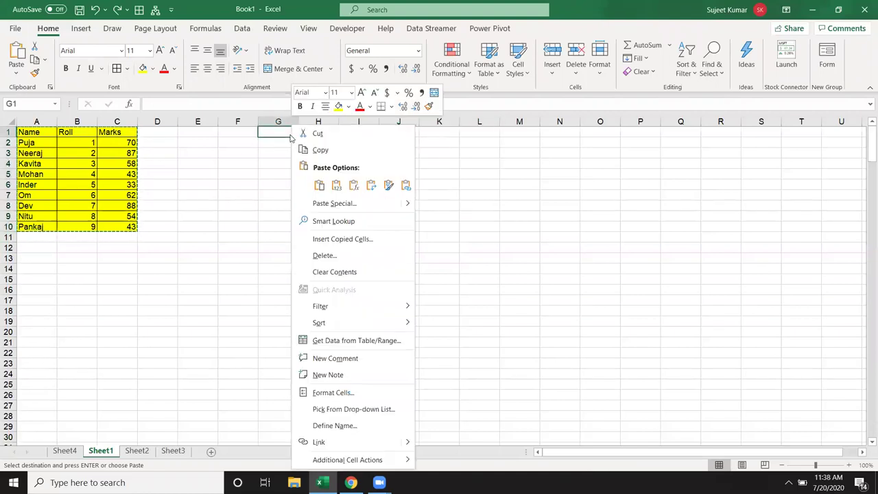
click(335, 205)
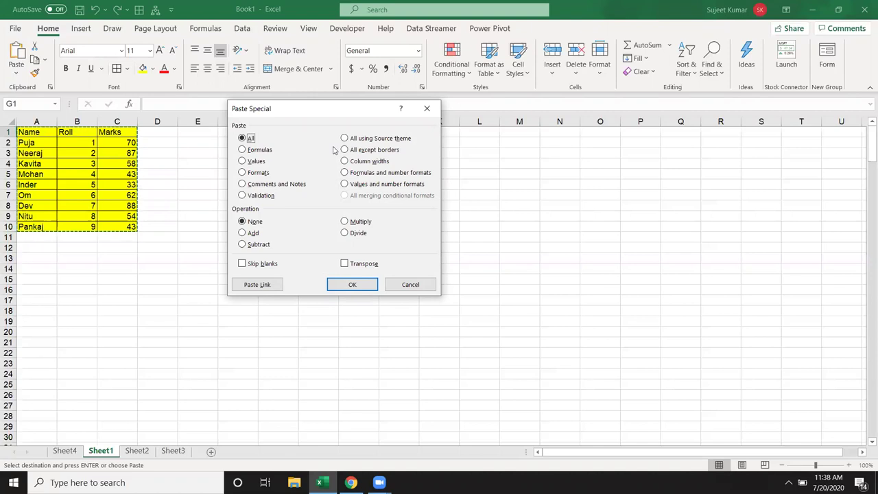
key(Escape)
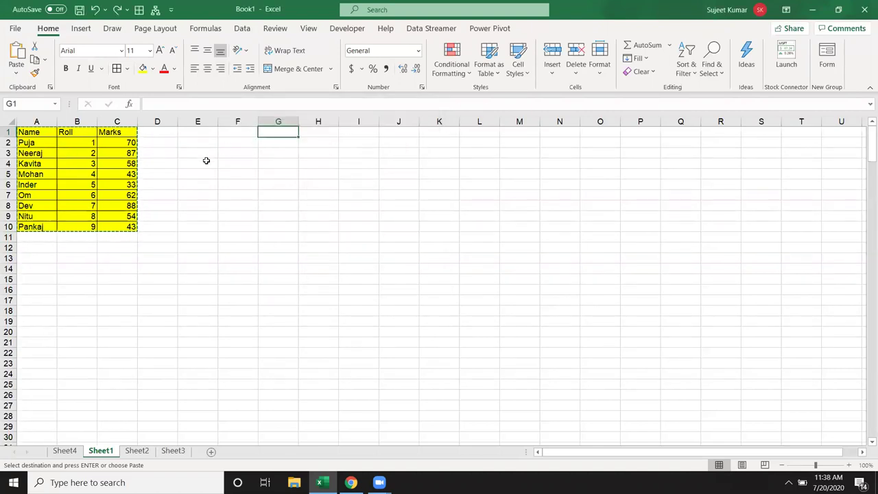
key(ctrl+v)
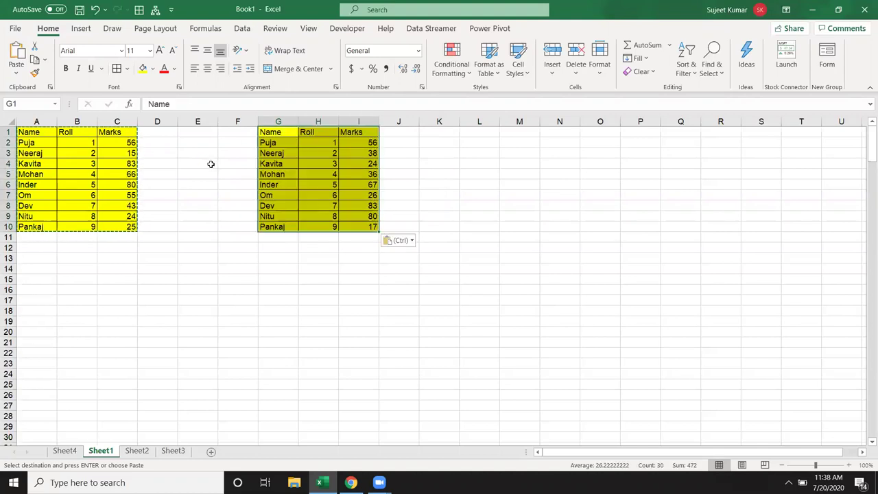
key(ctrl+z)
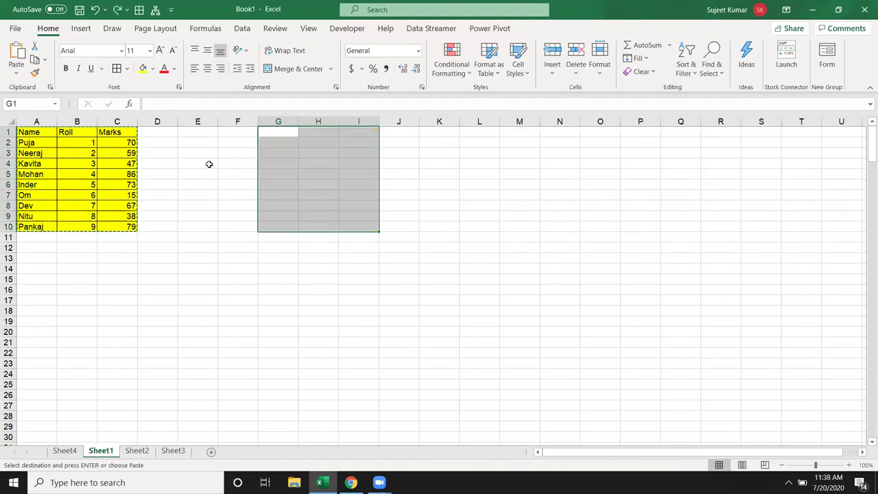
click(82, 135)
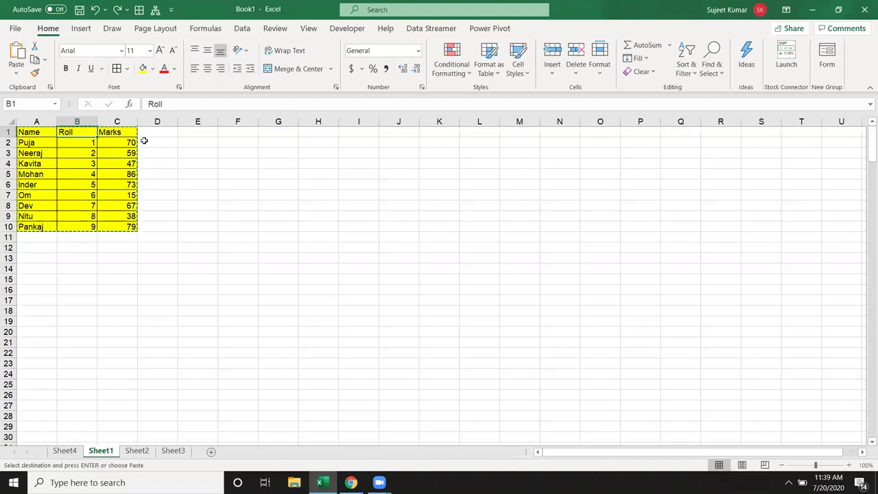
Paste the full table at G1 through Paste Special, then undo it
click(83, 172)
click(265, 134)
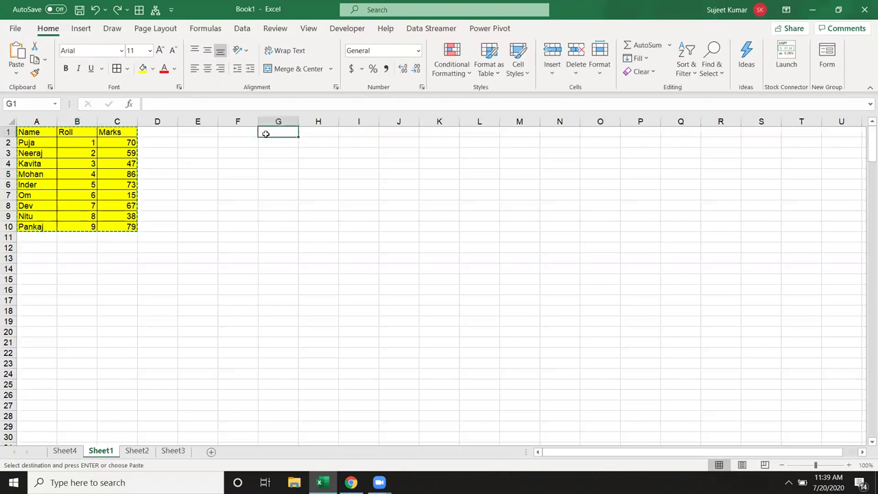
right_click(266, 134)
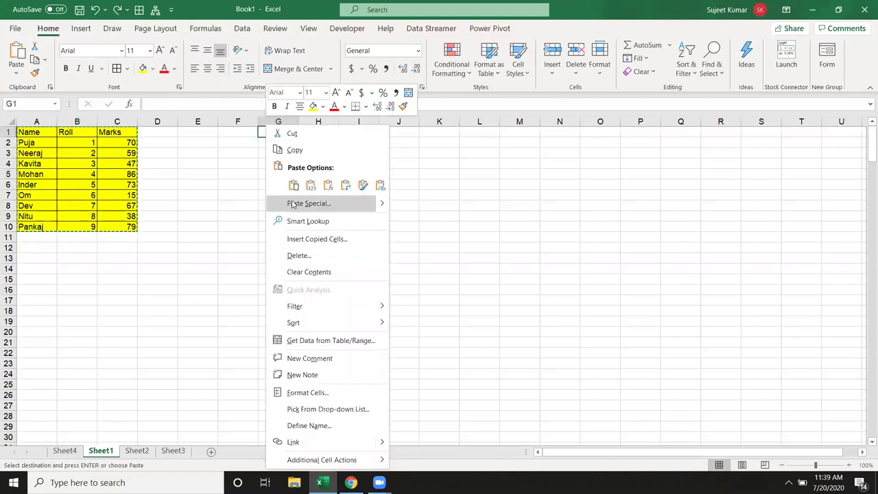
click(297, 209)
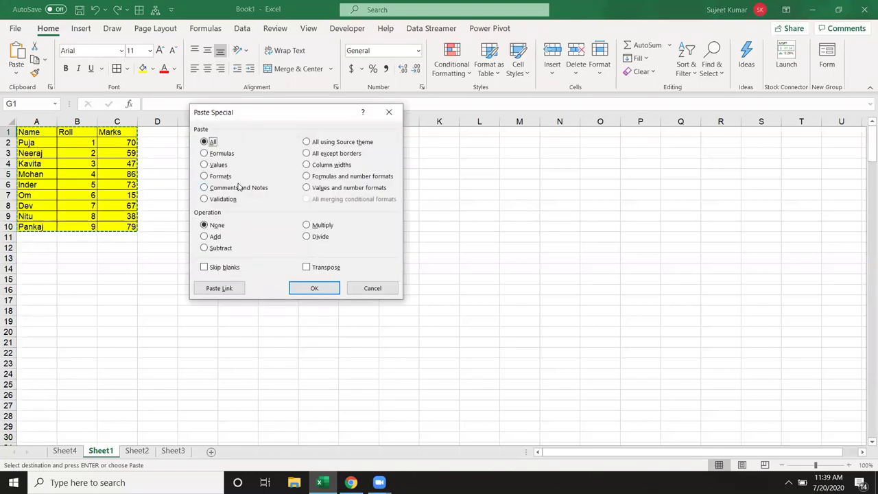
drag(255, 115, 264, 112)
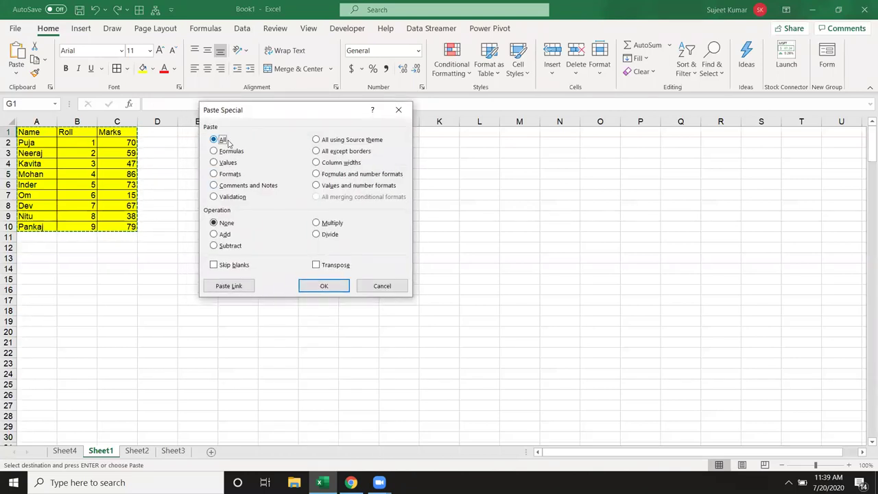
click(324, 287)
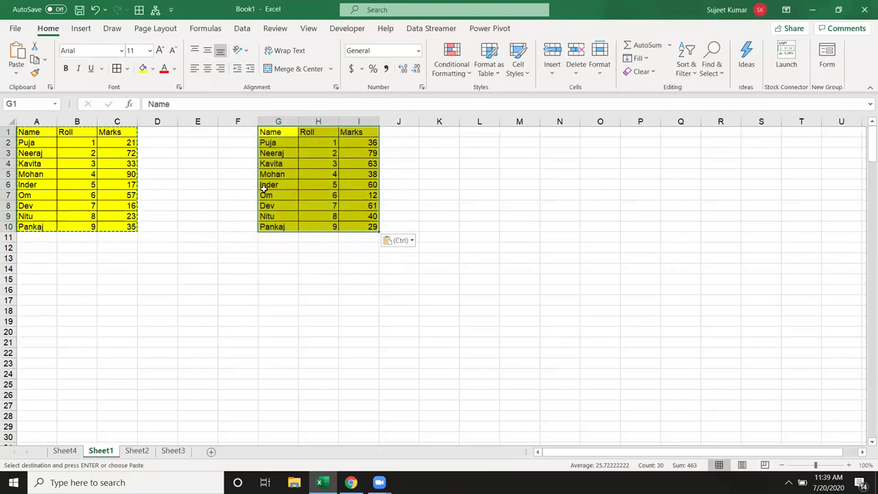
key(ctrl+z)
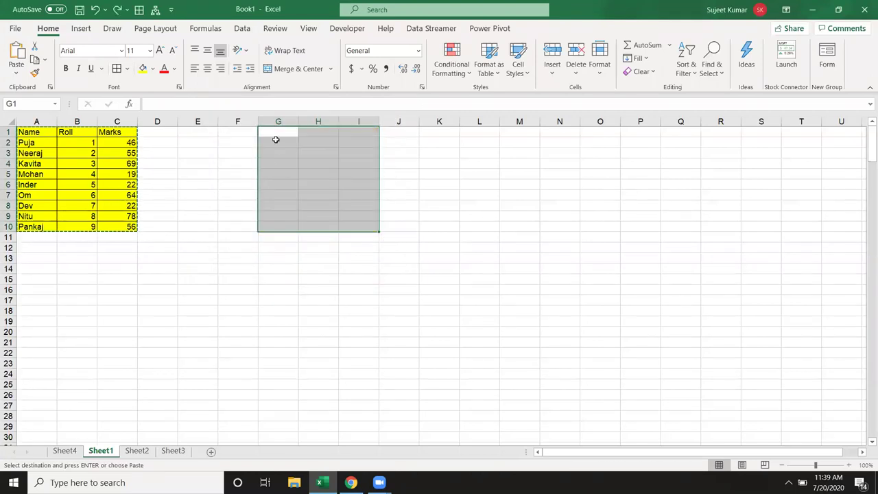
Paste only the table's formulas into G1 using Paste Special Formulas
right_click(278, 146)
click(305, 205)
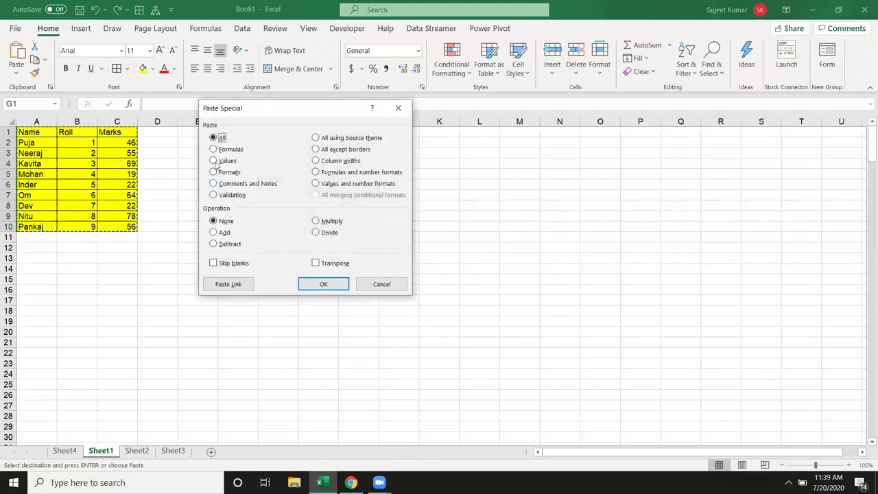
click(218, 150)
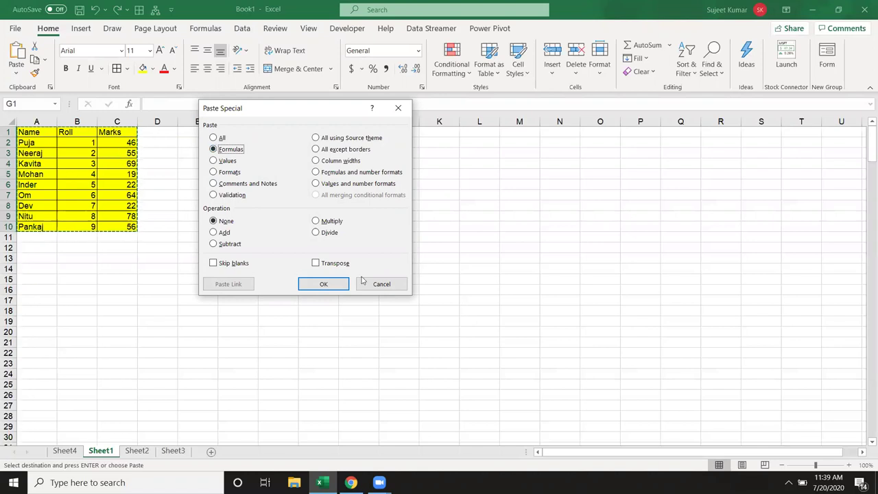
click(335, 284)
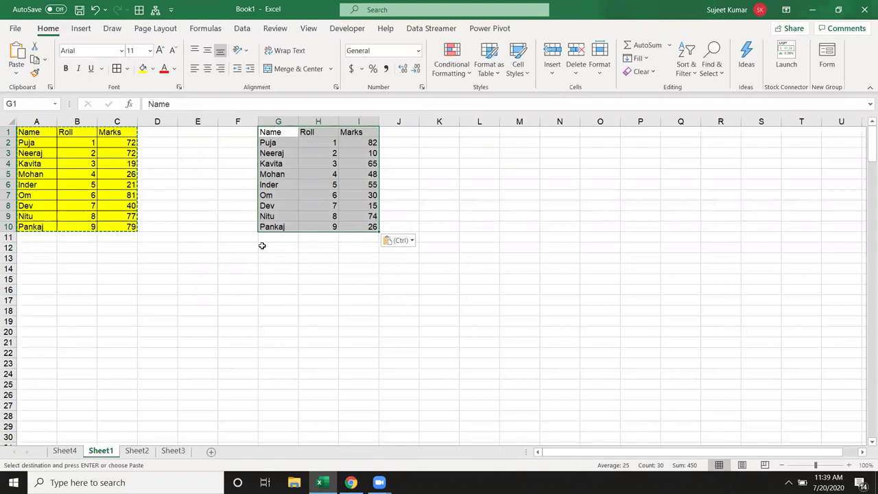
Compare the pasted copy's cells with the original table, including the C3 RANDBETWEEN formula
click(276, 130)
click(280, 154)
click(319, 132)
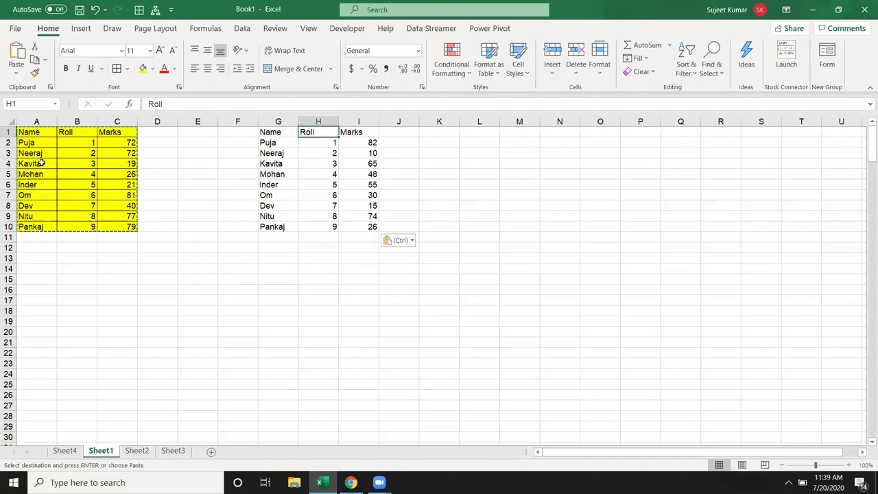
click(43, 133)
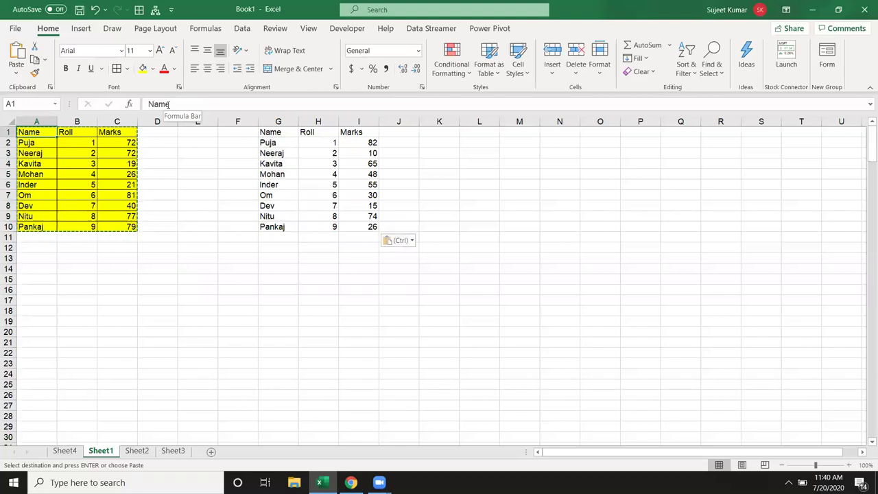
click(114, 155)
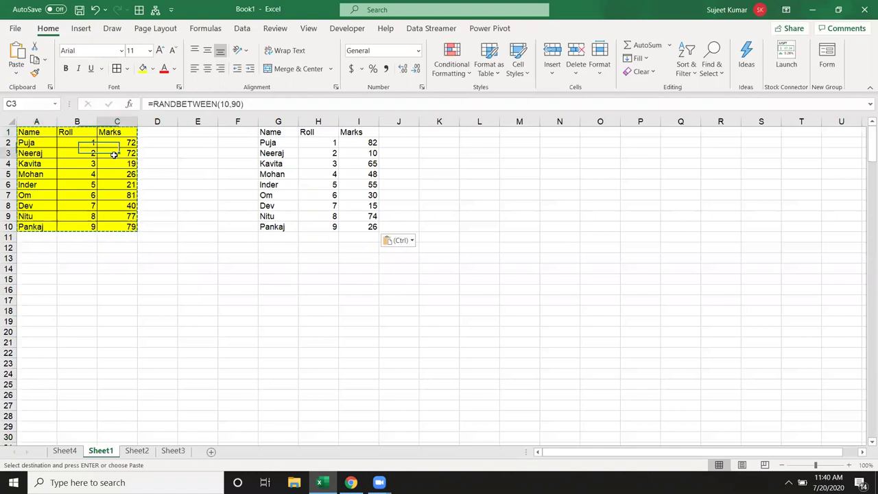
click(117, 132)
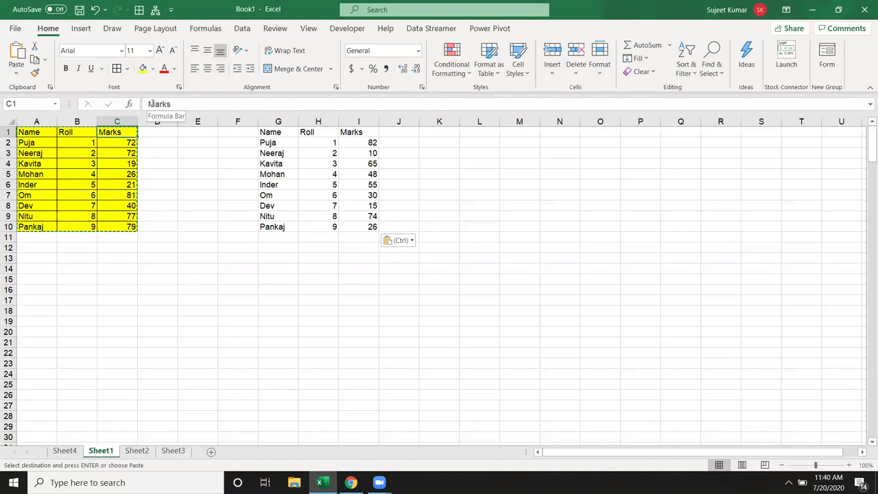
click(118, 148)
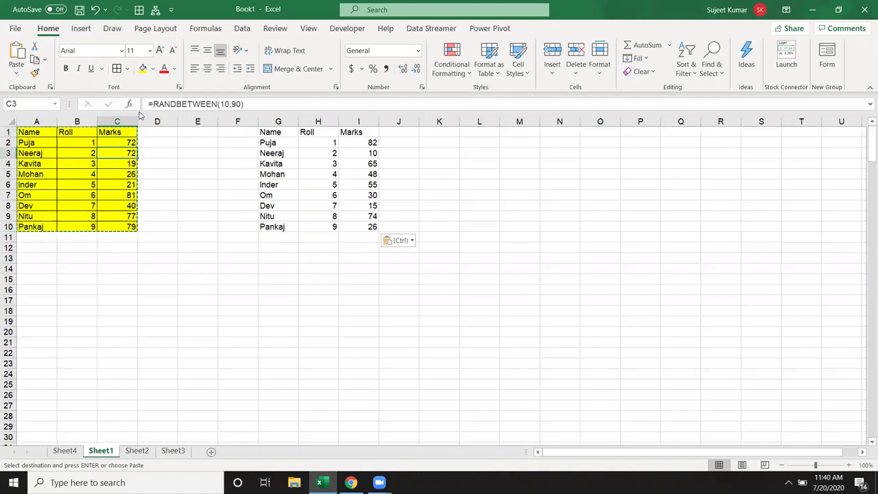
click(87, 163)
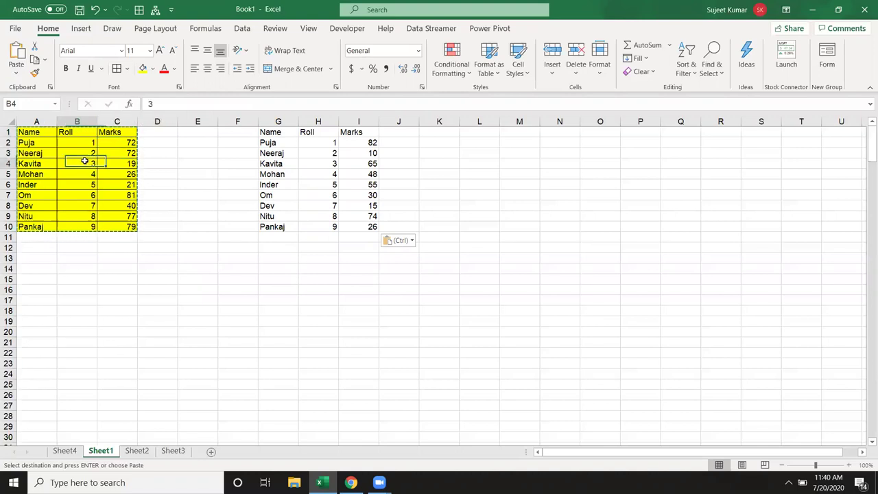
click(28, 173)
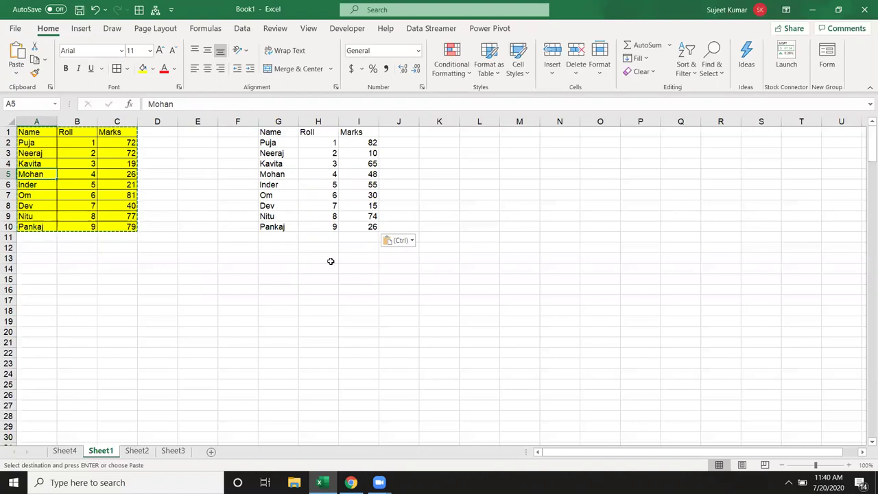
Start typing =RANDBE in E9, cancel it, and recalculate the random marks with F9
click(191, 218)
text(=RANDBE)
key(Escape)
key(F9)
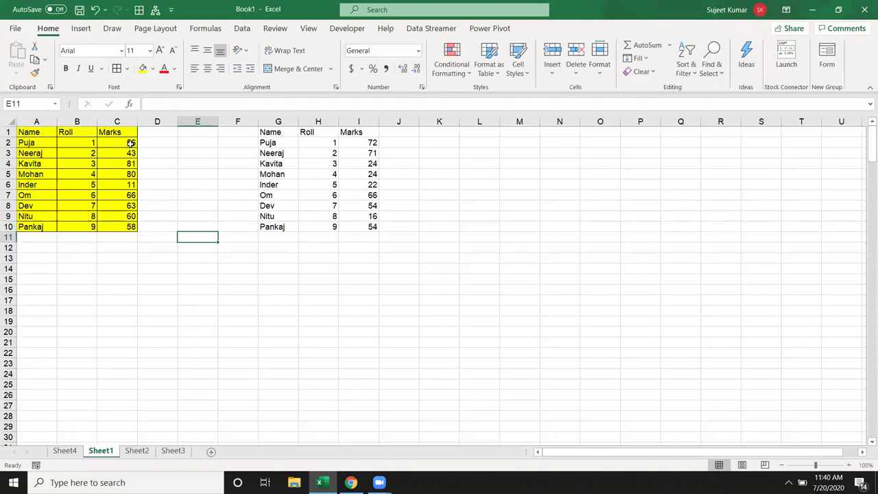
Recommit the =RANDBETWEEN(10,90) formula in C2, which now shows 56
double_click(130, 143)
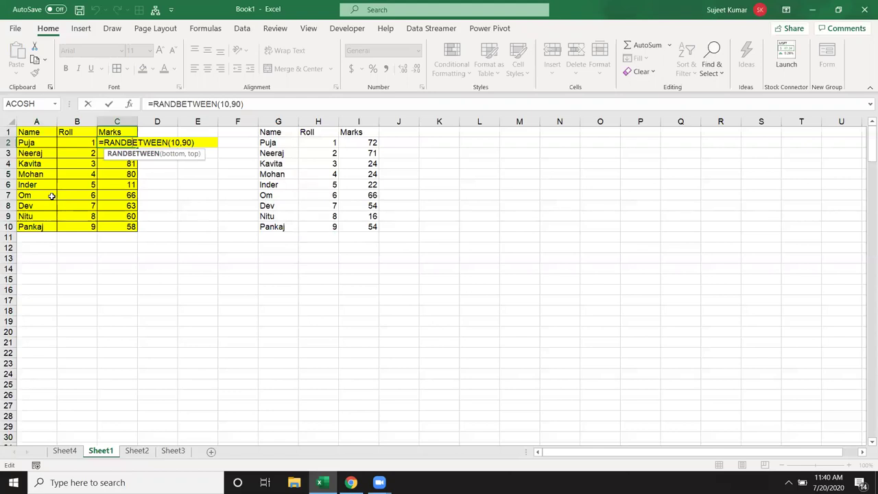
key(ctrl+Return)
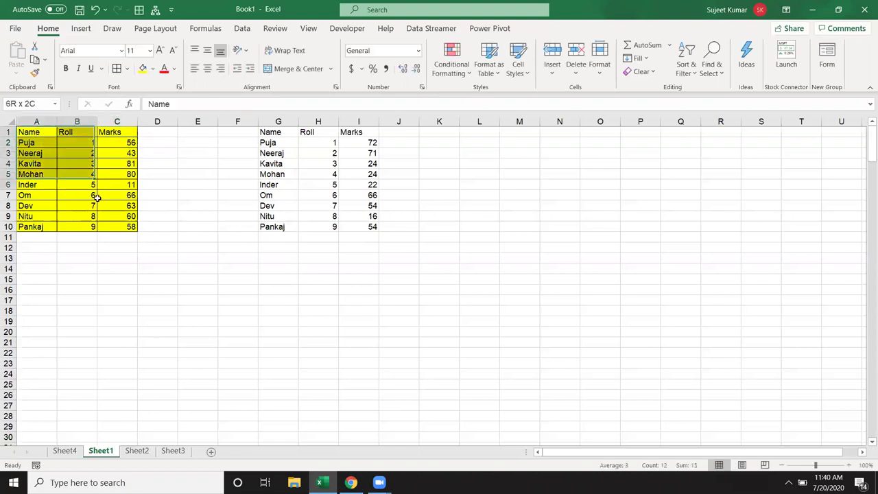
Copy A1:C10 and paste it as values only at G15
drag(31, 130, 127, 226)
key(ctrl+c)
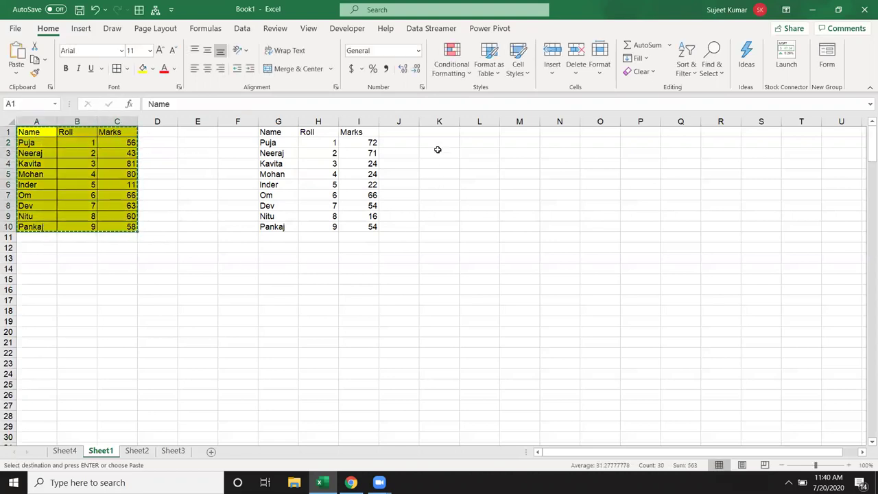
right_click(267, 279)
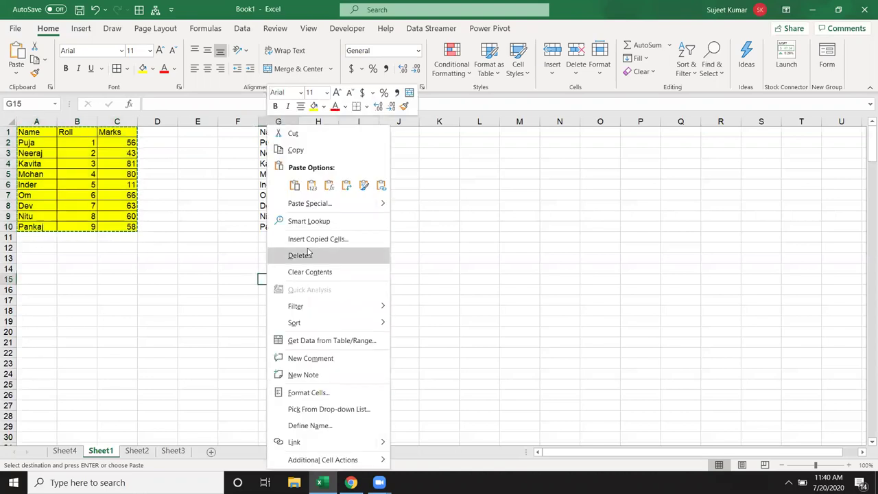
click(312, 204)
drag(315, 112, 496, 89)
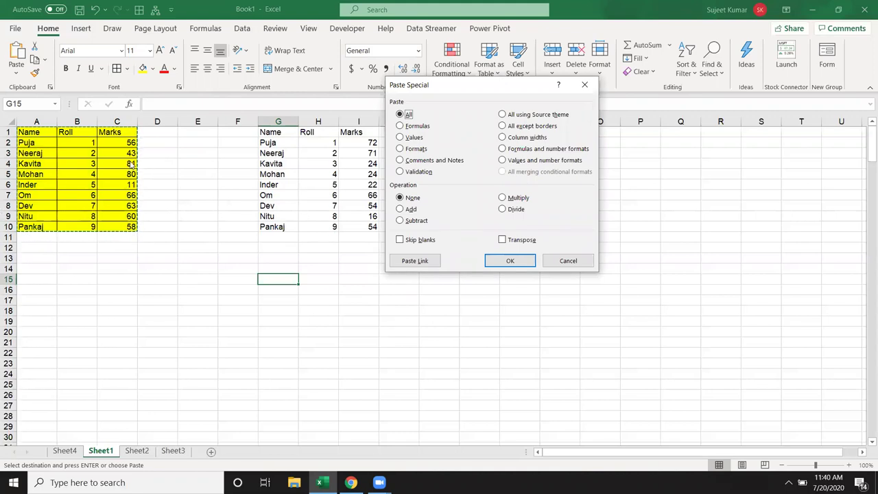
click(402, 139)
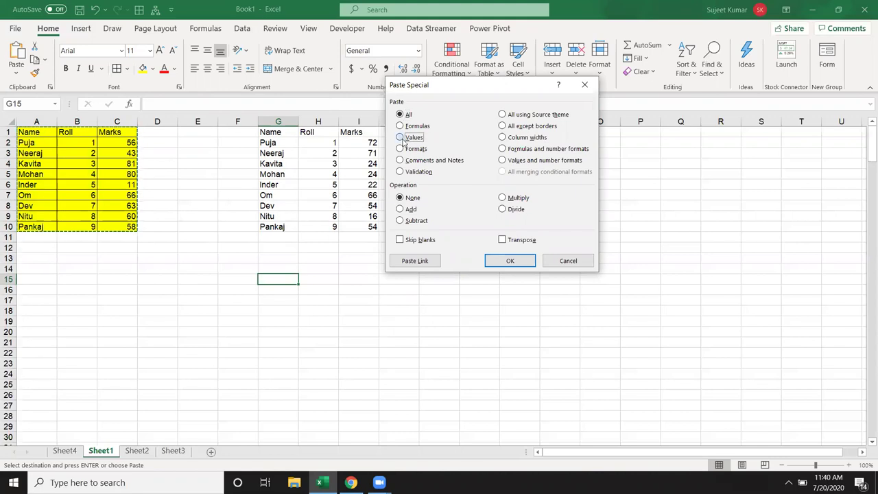
click(510, 261)
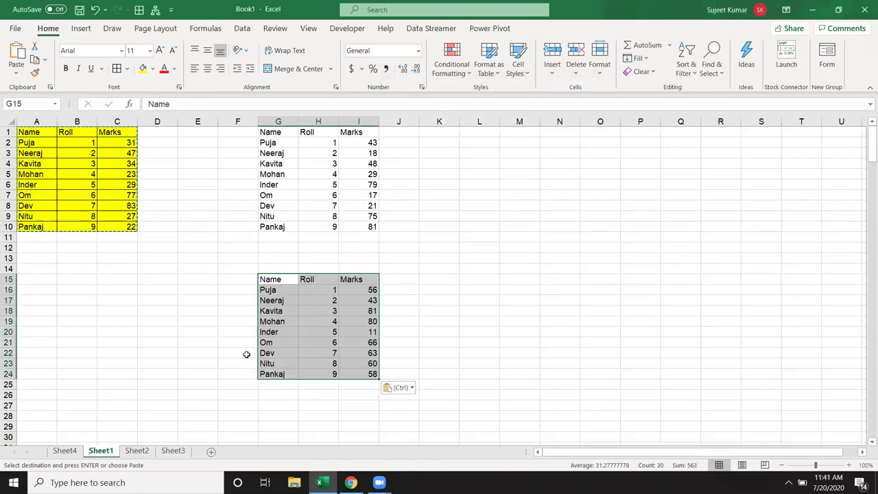
Check that the pasted Roll and Marks cells in G15:I24 hold plain numbers
click(287, 311)
click(353, 289)
click(353, 362)
click(319, 354)
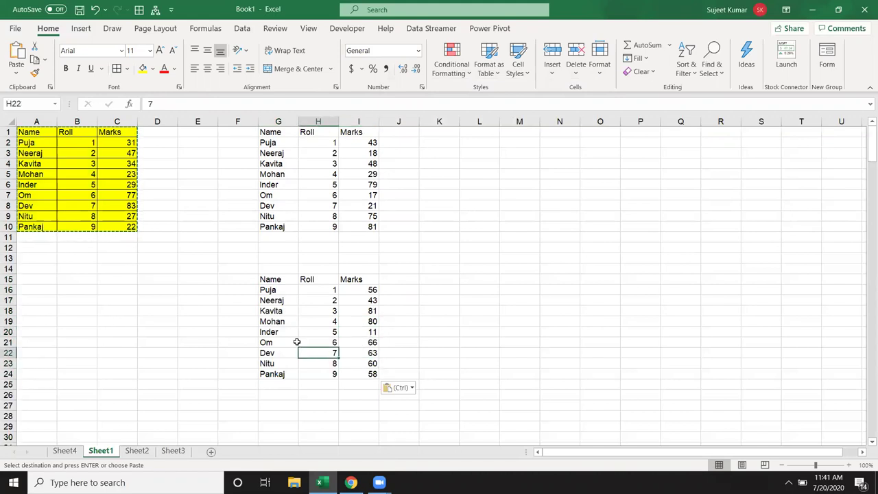
double_click(373, 327)
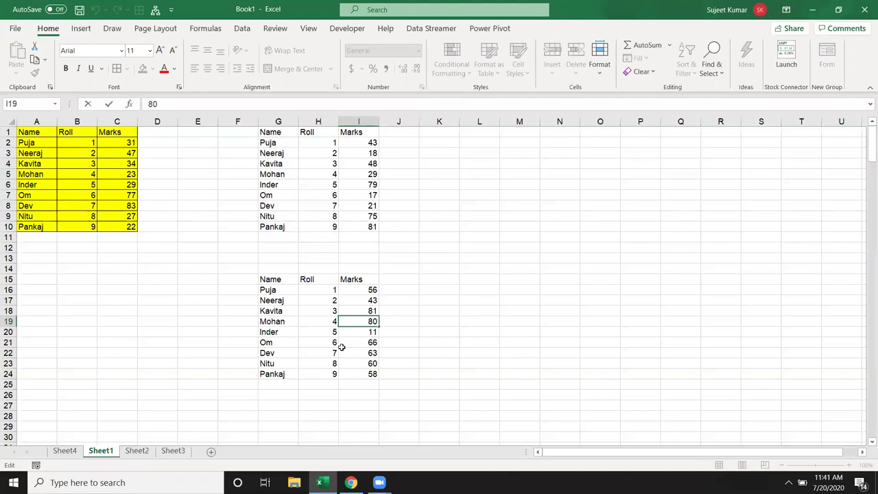
click(360, 352)
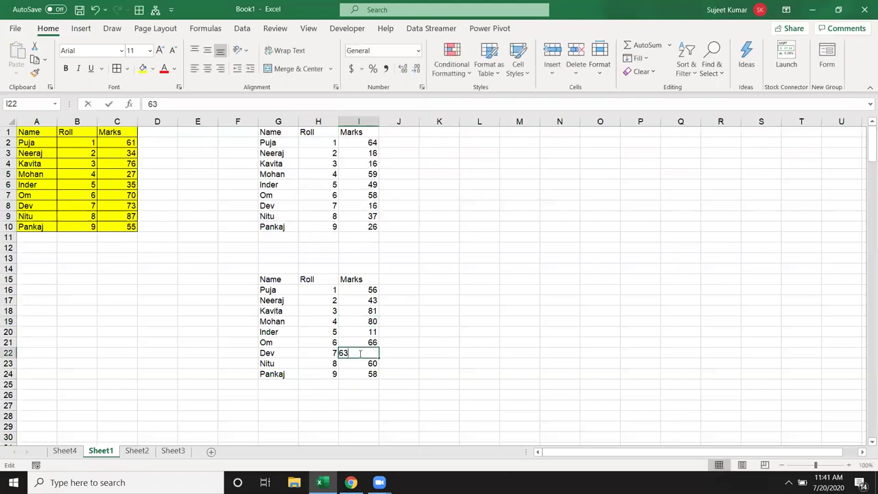
click(365, 312)
click(466, 211)
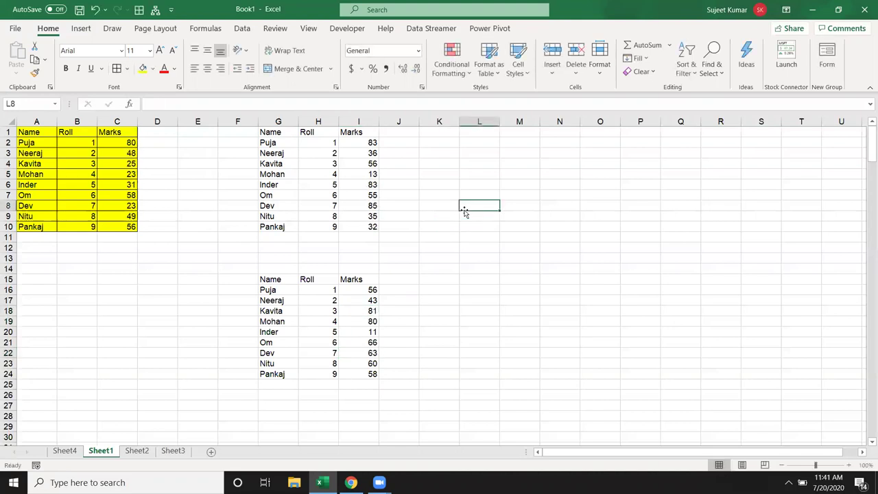
click(464, 235)
Evaluate I2's formula to its current value 58 with F2 and F9, then cancel
drag(367, 229, 363, 143)
click(364, 145)
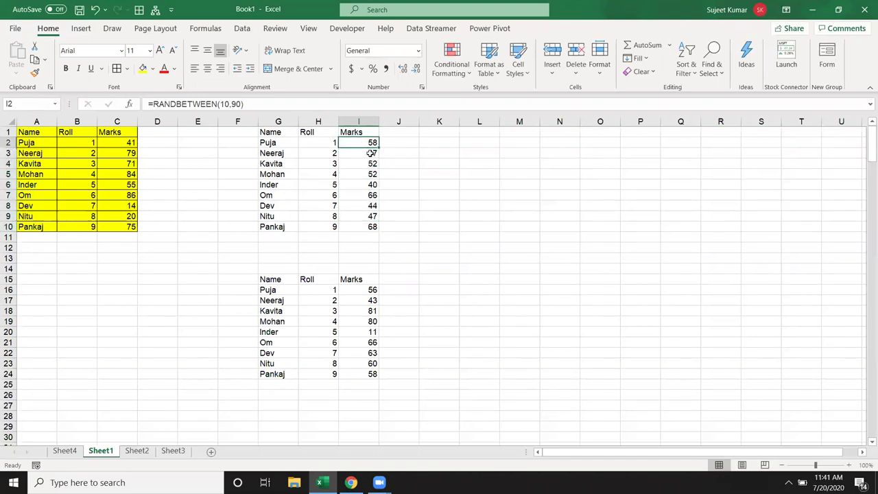
key(F2)
key(F9)
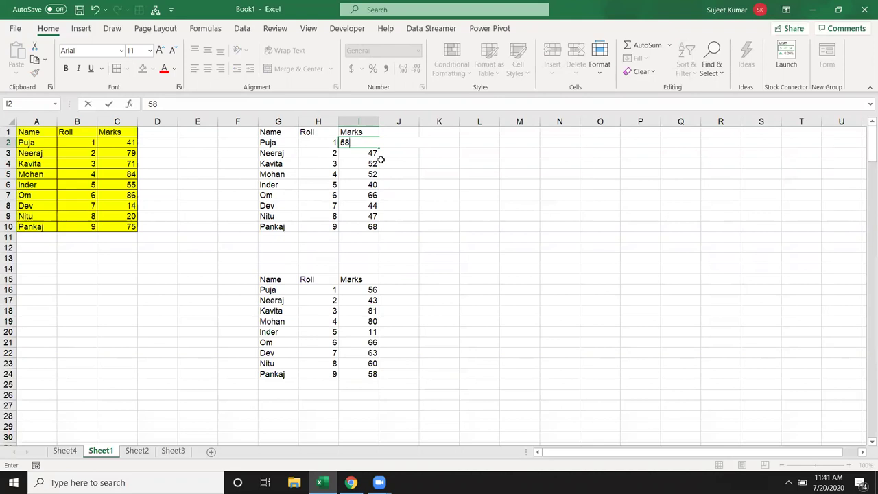
key(Escape)
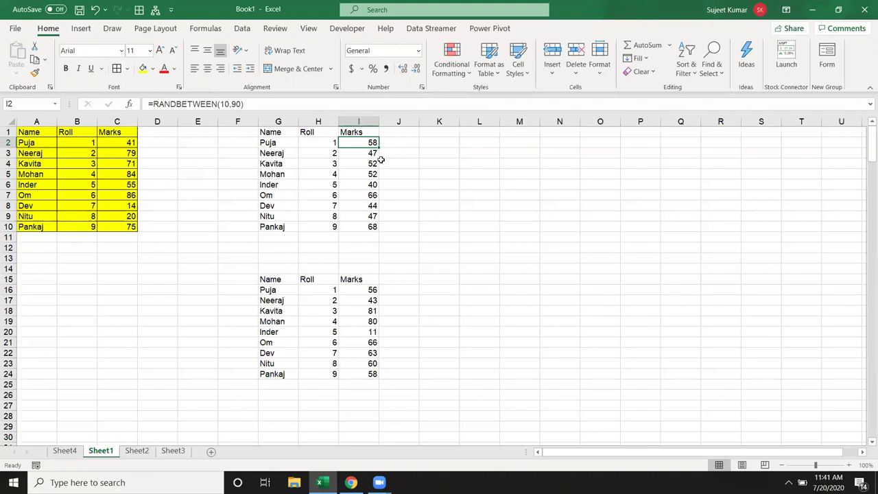
Paste I2:I10 back over itself as values only to fix the Marks numbers
shift+click(369, 227)
key(ctrl+c)
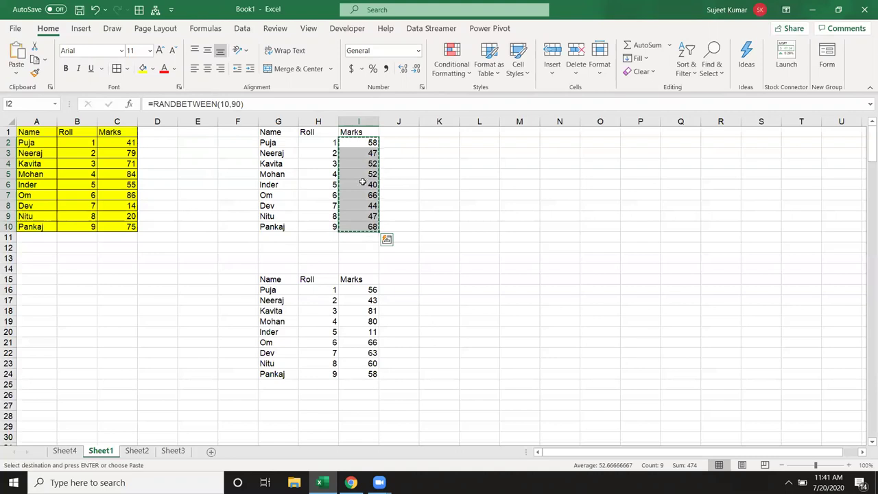
right_click(363, 181)
click(407, 202)
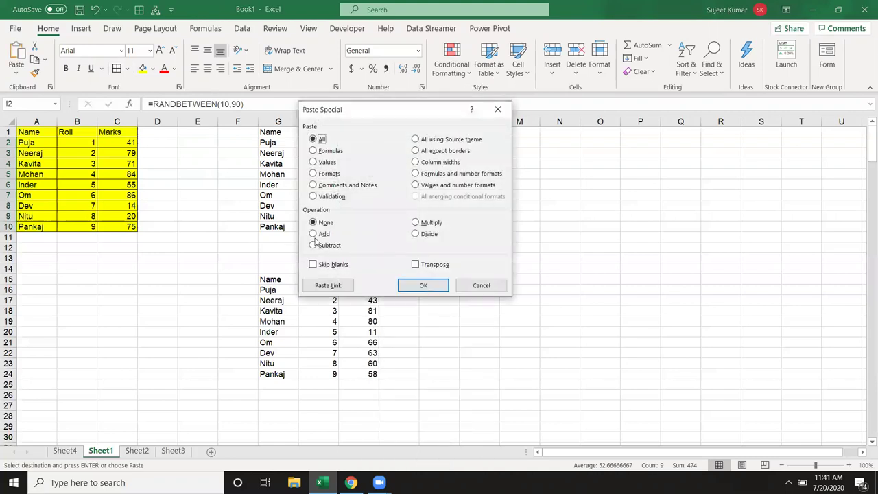
click(314, 161)
drag(362, 115, 484, 105)
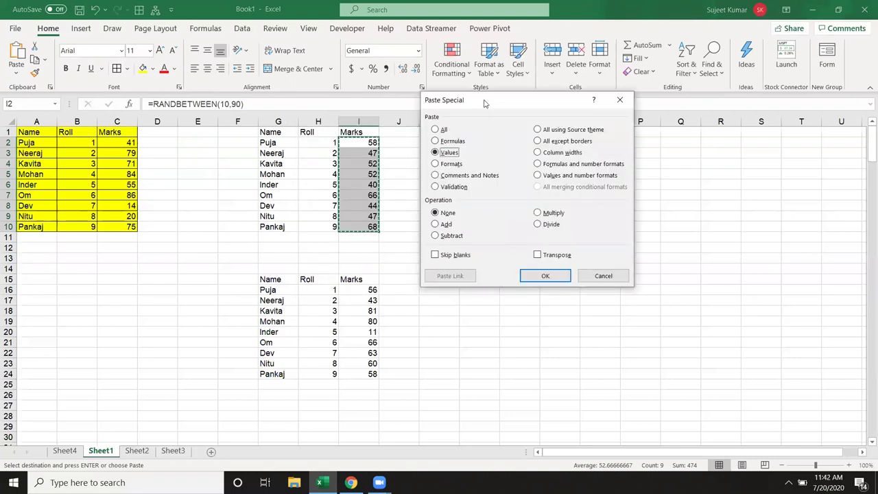
click(546, 281)
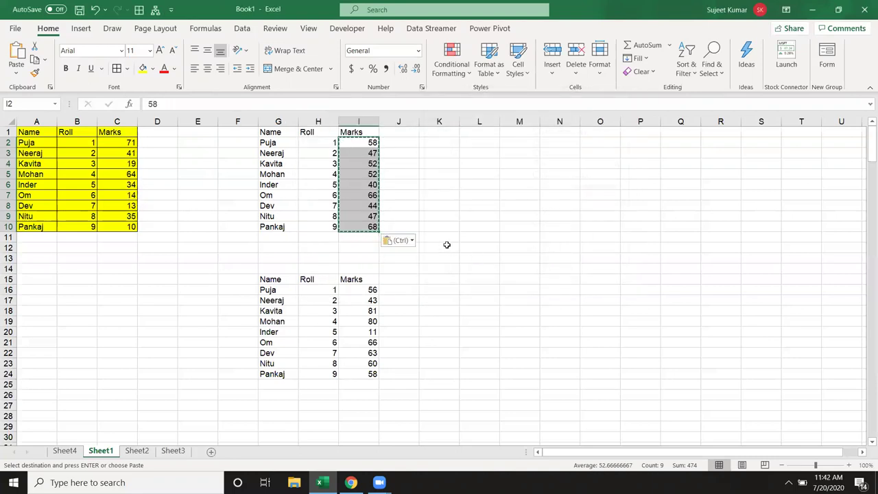
Confirm I2 now holds 58 and I10 holds a plain number
click(363, 162)
click(367, 143)
double_click(367, 143)
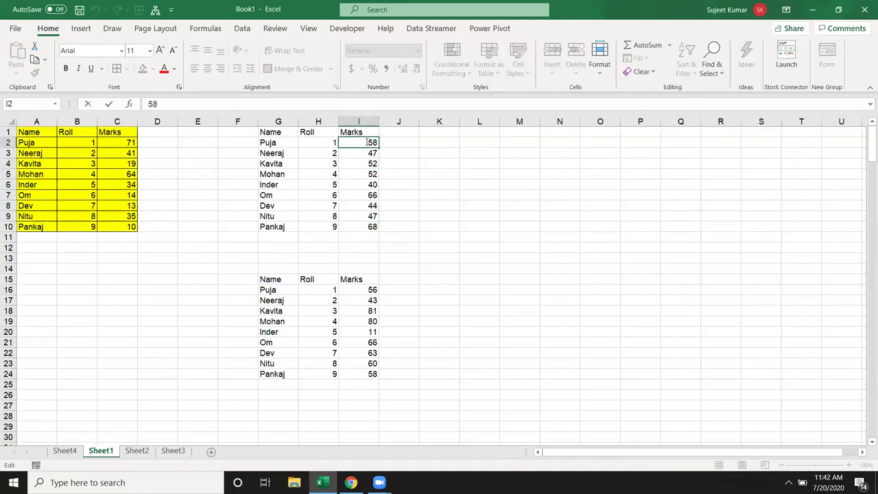
click(359, 174)
click(358, 197)
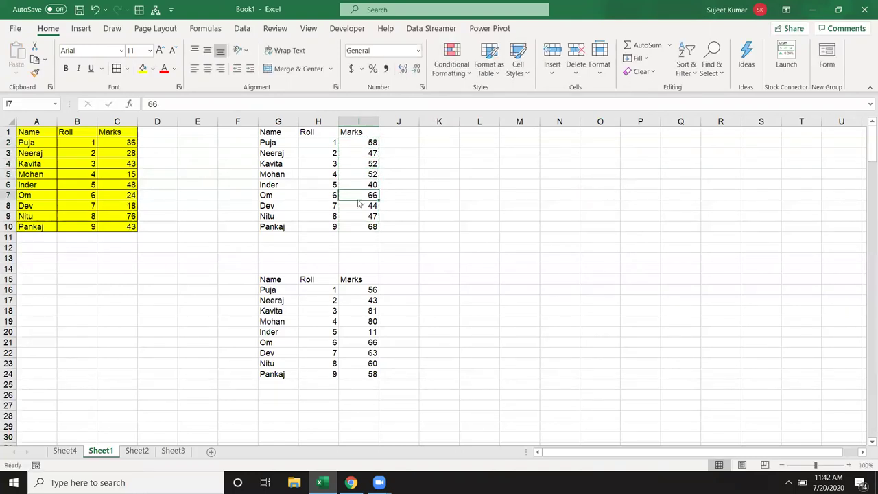
click(351, 216)
click(352, 230)
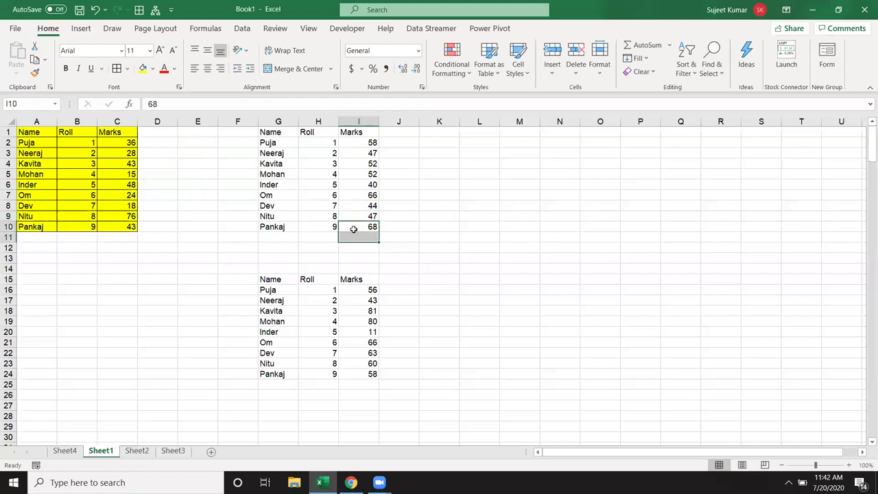
double_click(354, 227)
Verify the remaining Marks cells hold plain numbers, then open the File start screen
click(361, 194)
double_click(360, 194)
click(359, 174)
double_click(362, 156)
double_click(364, 158)
click(364, 156)
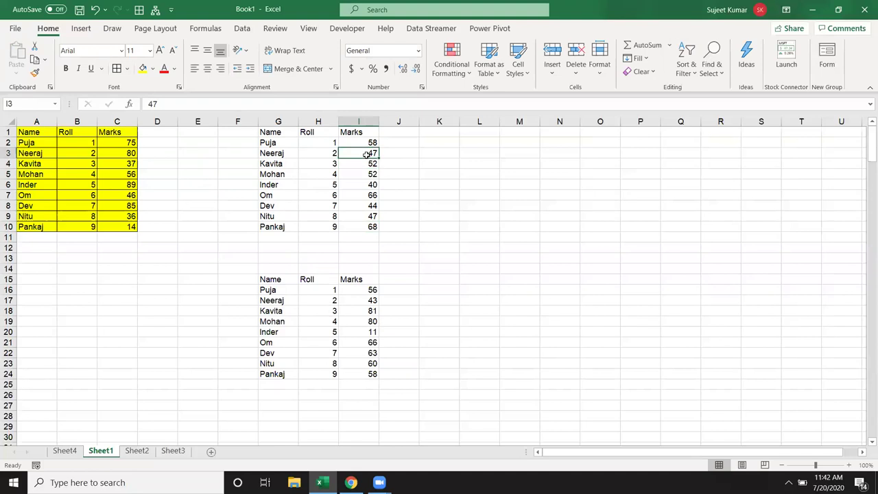
click(366, 189)
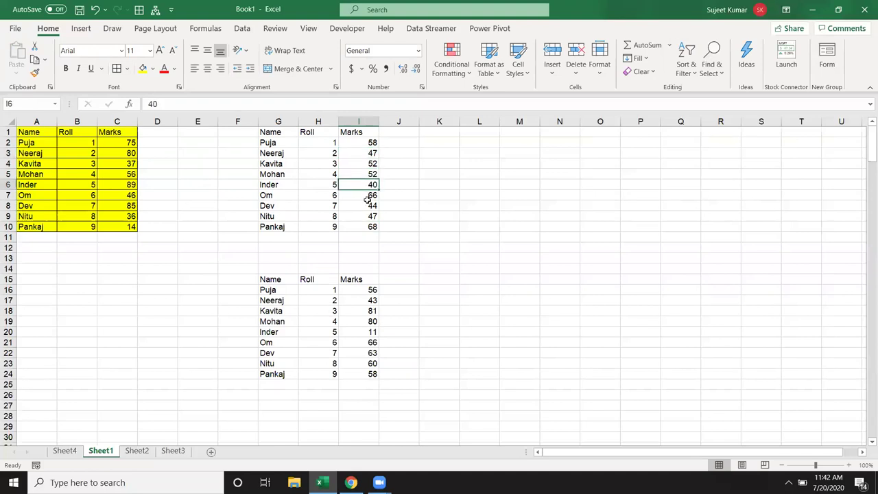
click(15, 28)
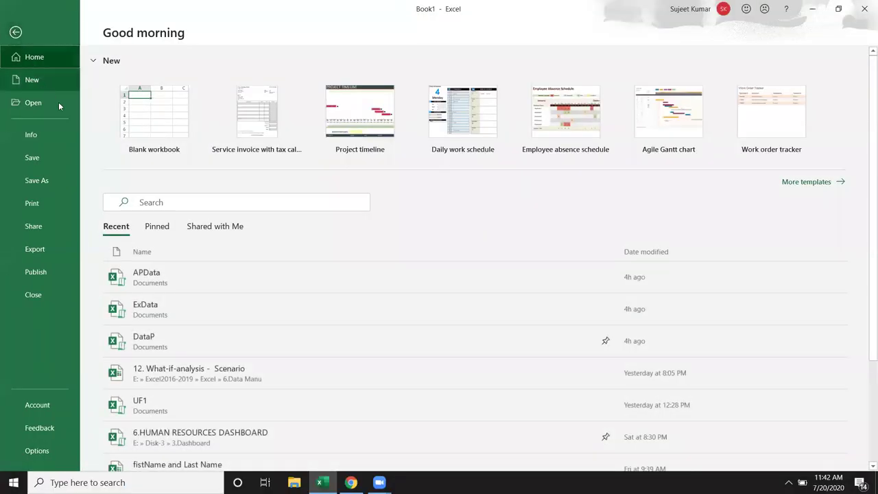
Open the 6.HUMAN RESOURCES DASHBOARD workbook and inspect its minimum, maximum and total salary formulas
click(269, 432)
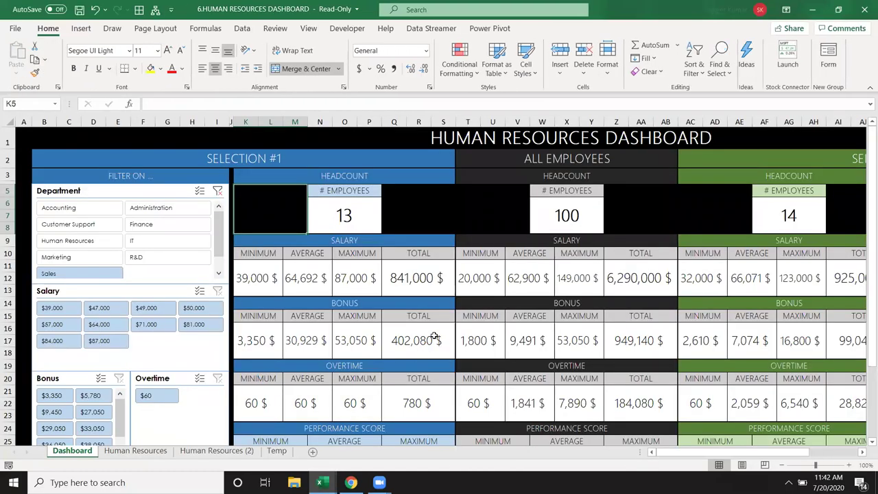
scroll(432, 330, down, 3)
scroll(690, 450, up, 2)
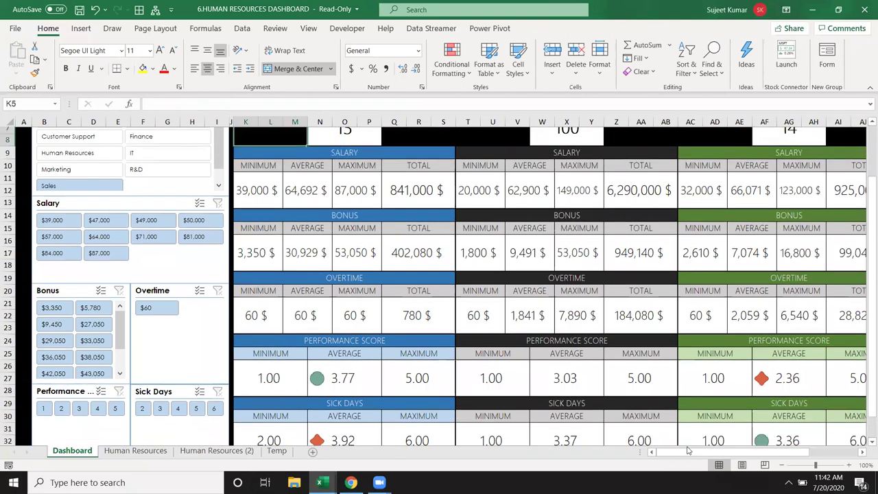
scroll(781, 459, down, 1)
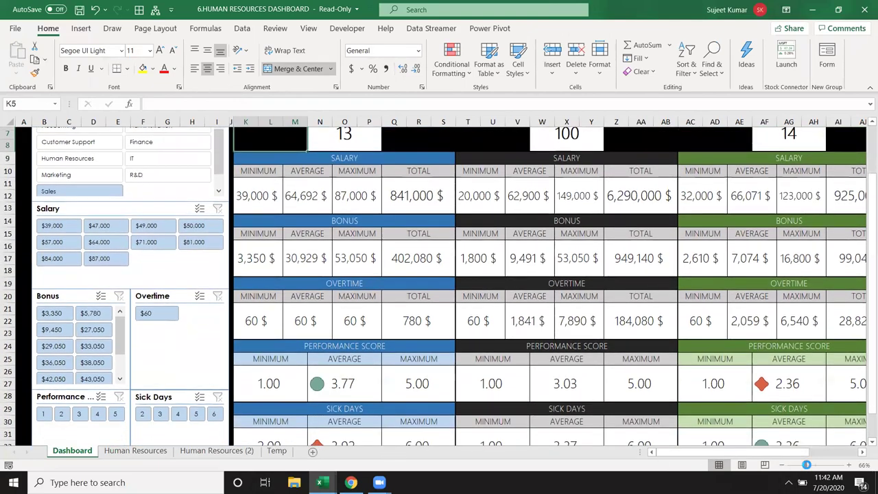
scroll(439, 274, down, 3)
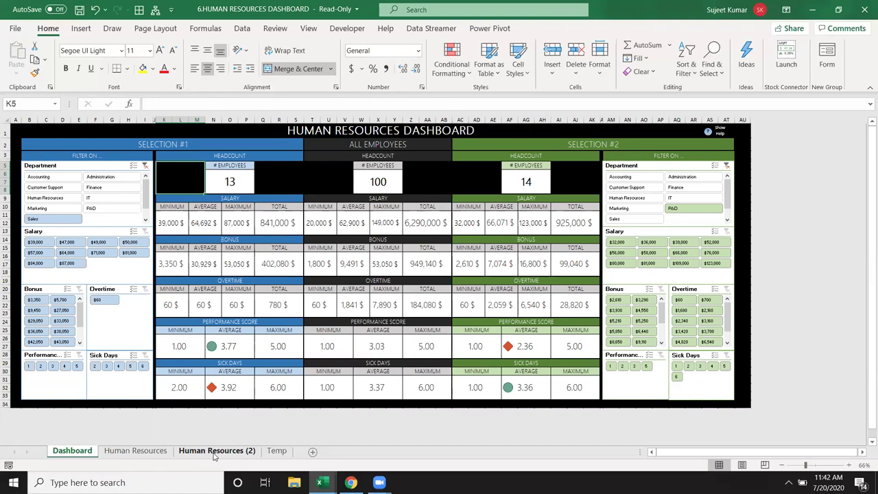
click(174, 223)
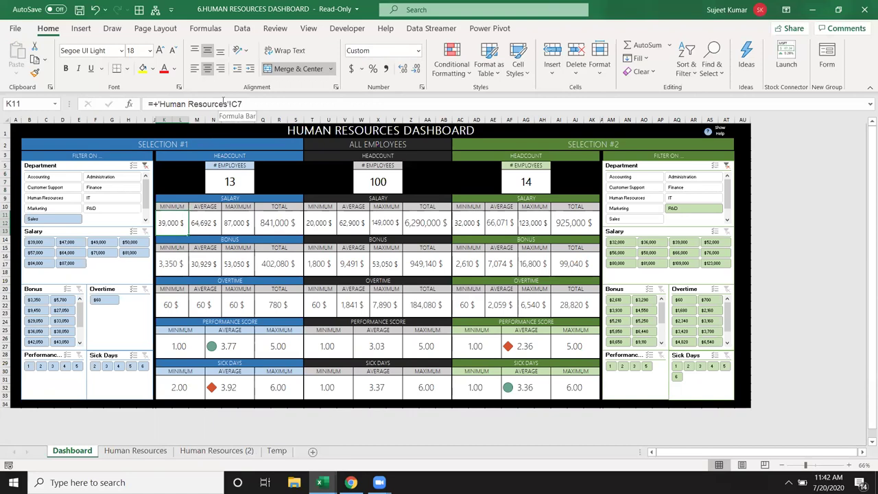
click(236, 225)
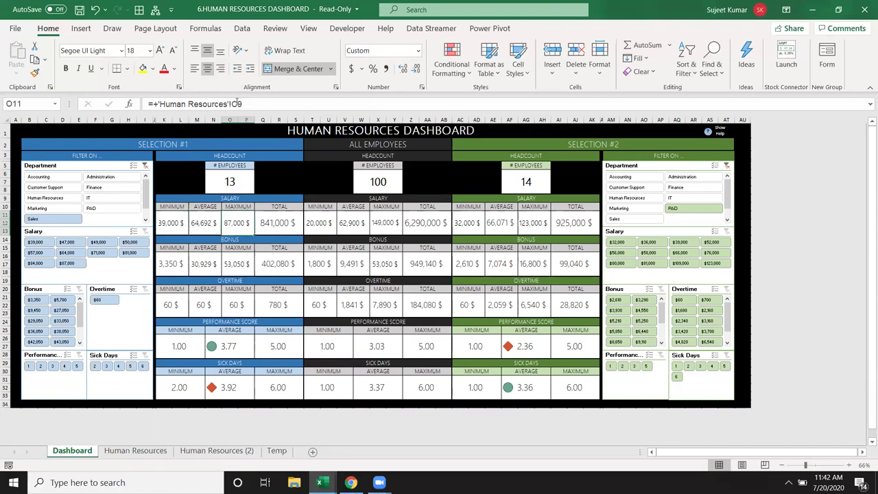
click(271, 220)
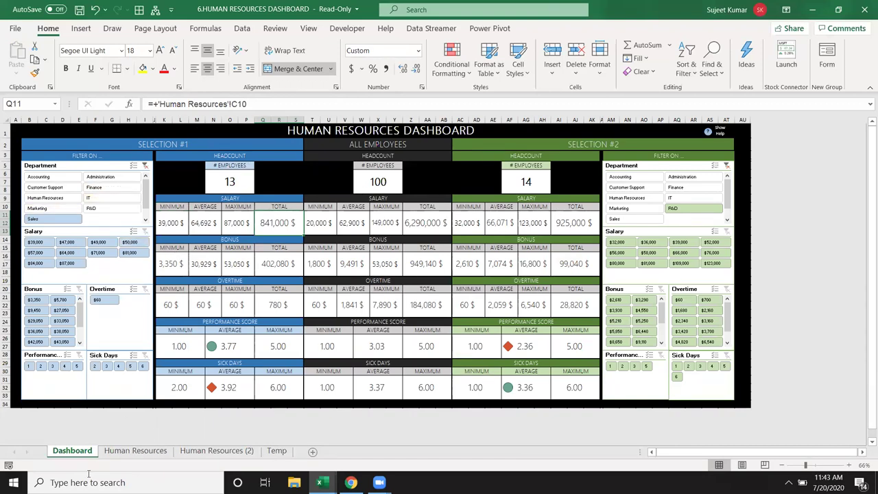
Copy the Dashboard sheet to (new book) via Move or Copy with Create a copy ticked
right_click(71, 452)
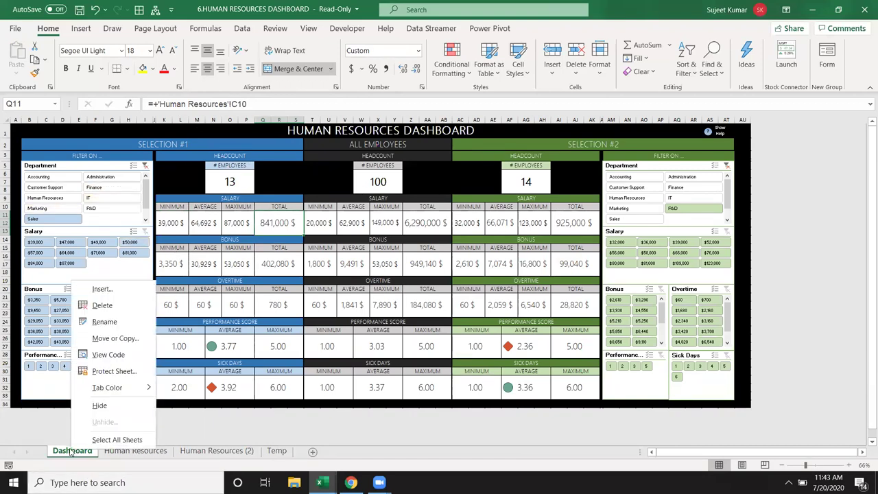
click(103, 337)
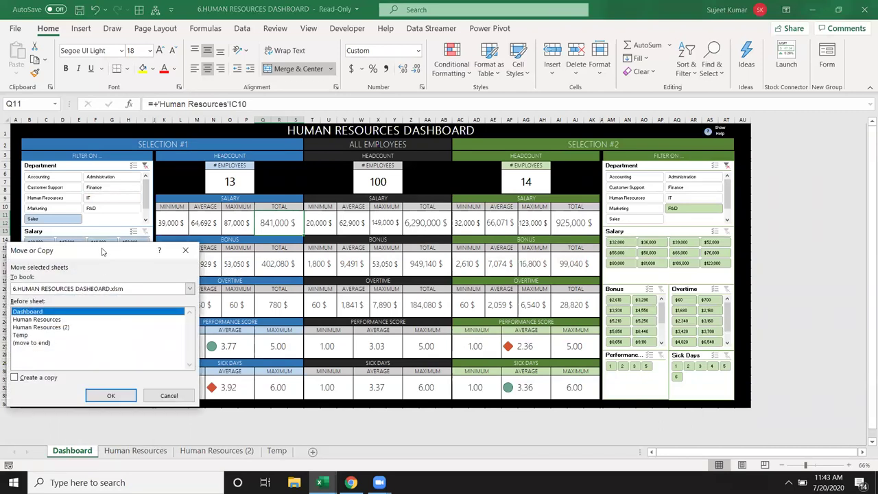
drag(103, 252, 329, 222)
click(296, 261)
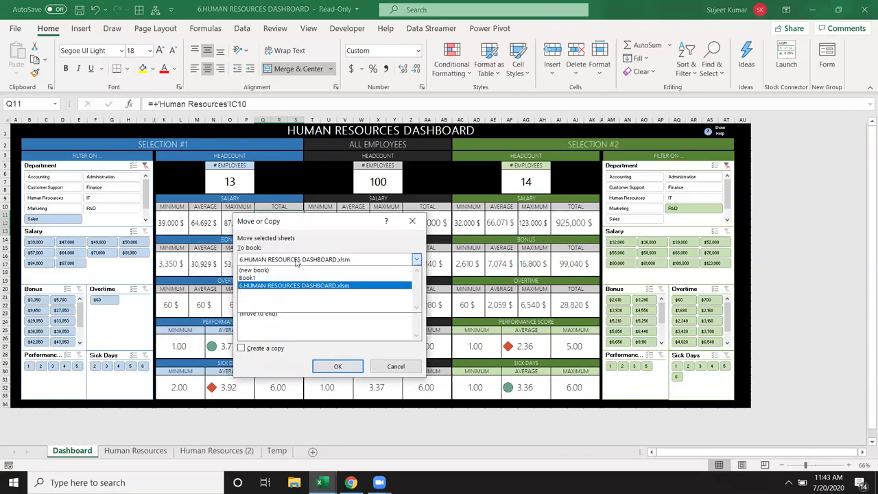
click(280, 277)
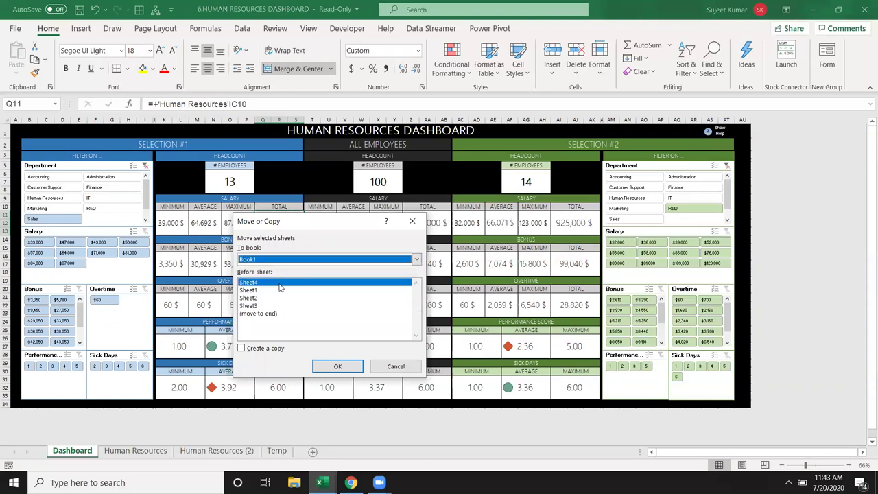
click(261, 259)
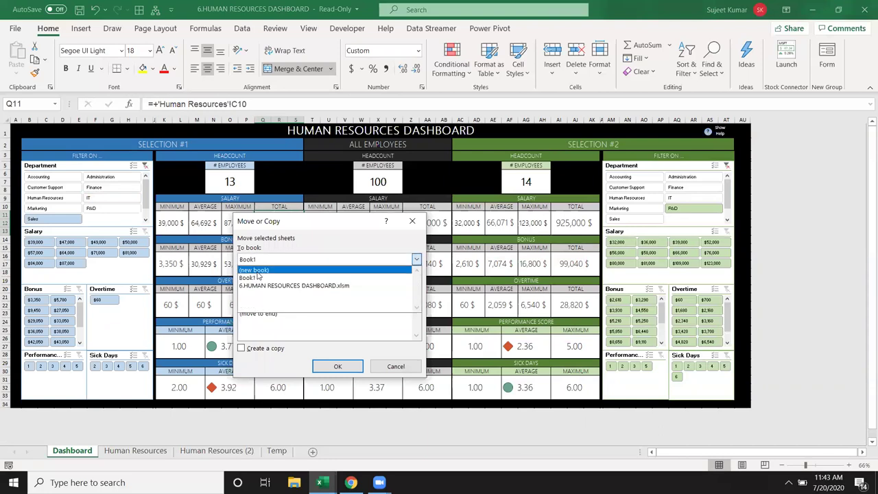
click(256, 271)
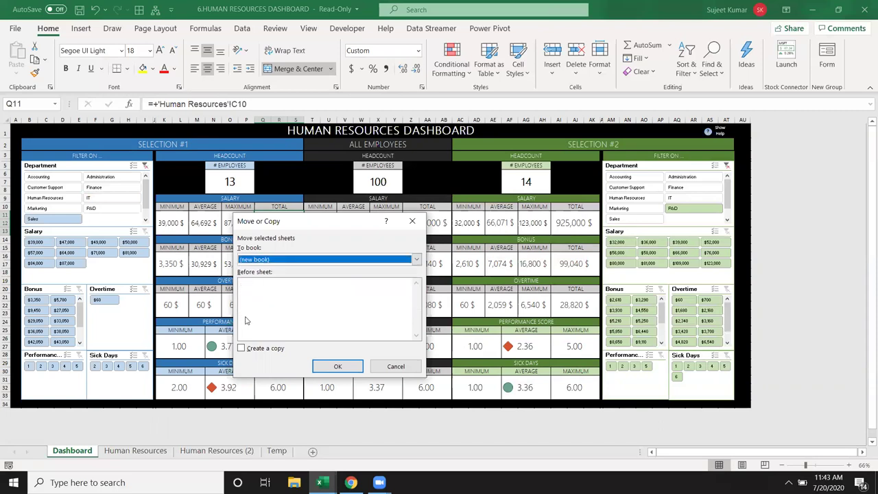
click(246, 351)
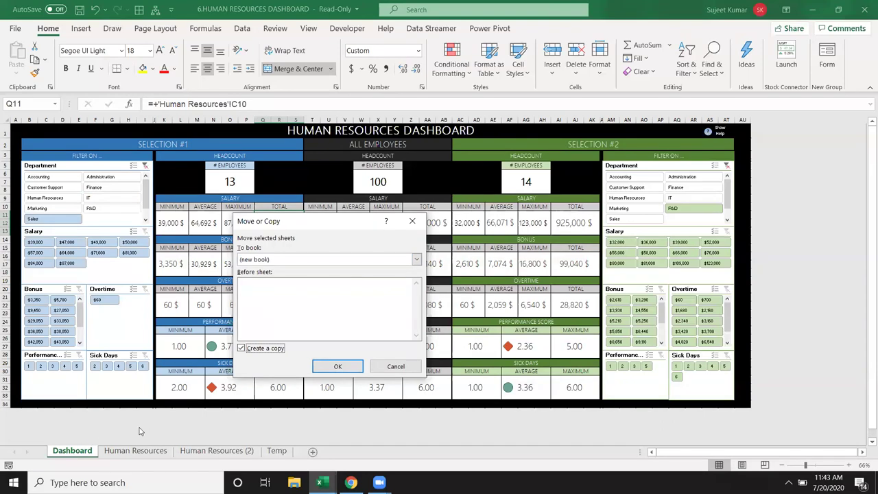
click(325, 364)
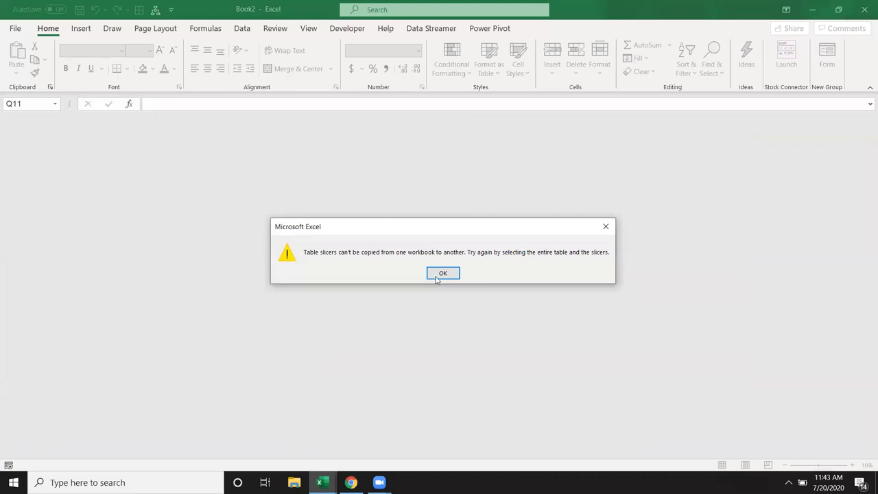
Dismiss the slicer warning and inspect the copied dashboard cells in Book2
click(436, 277)
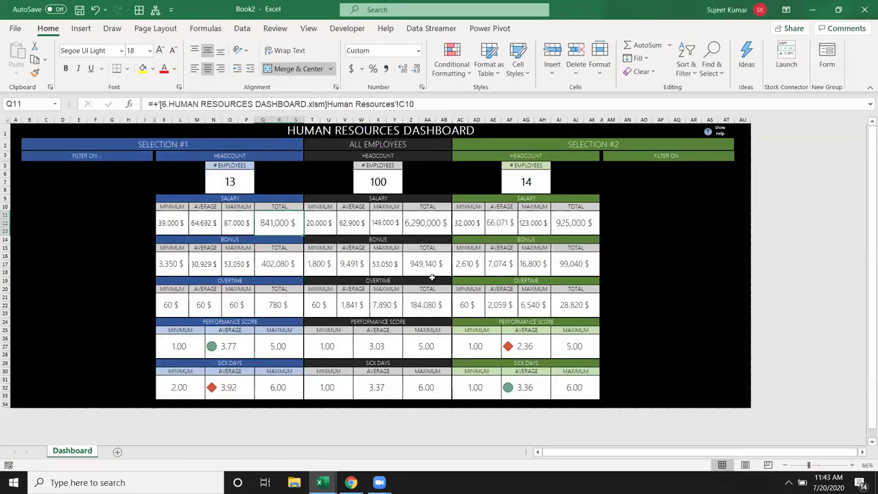
click(412, 259)
click(346, 330)
click(335, 345)
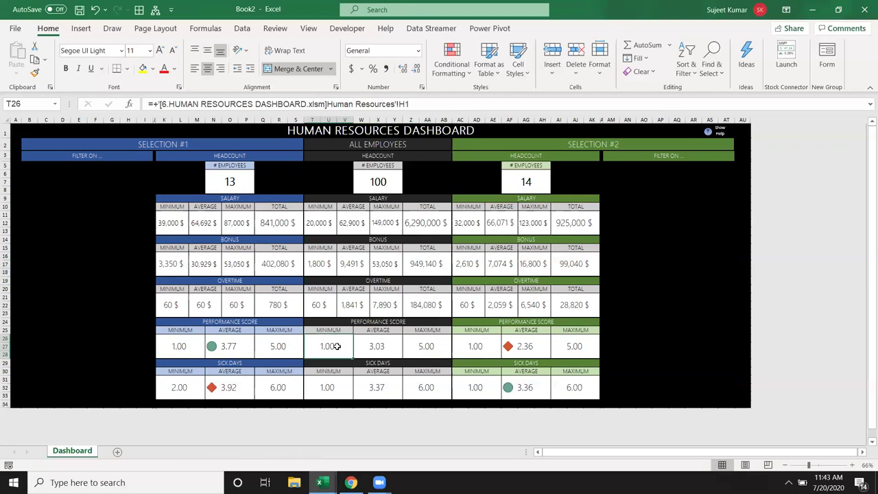
drag(40, 207, 109, 316)
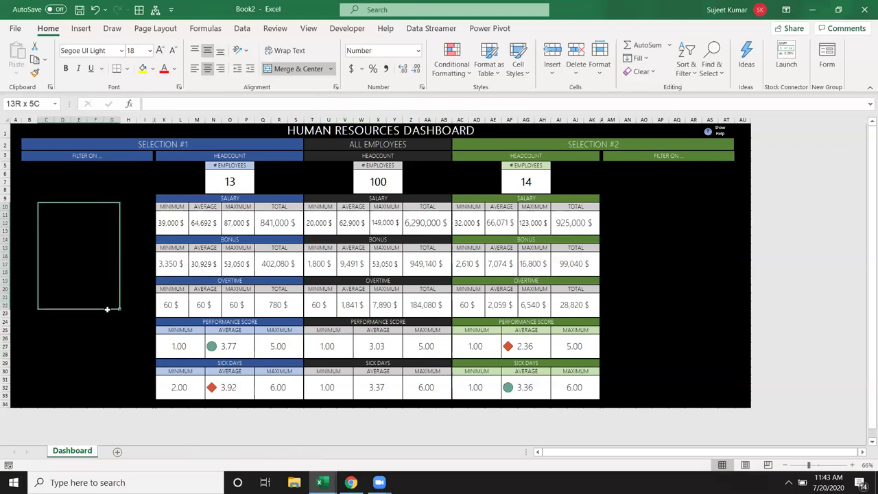
key(ctrl+Tab)
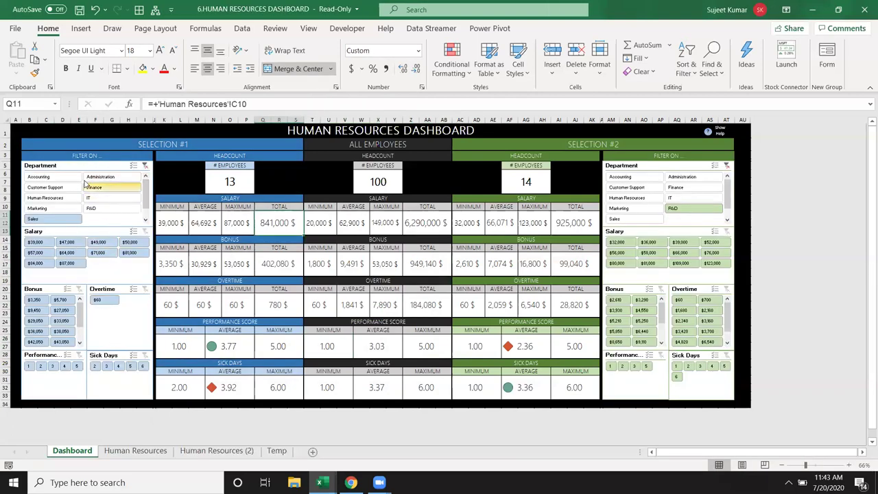
key(ctrl+Tab)
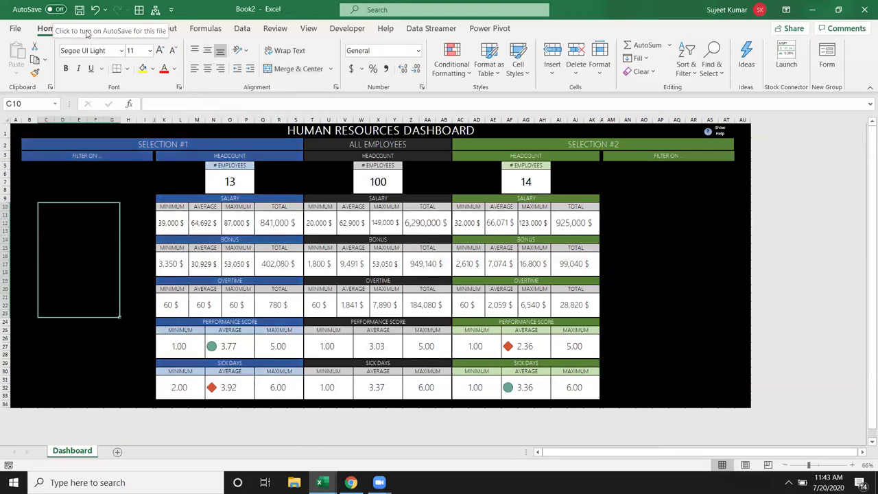
Examine the Salary cells' link formulas pointing to the original workbook
click(267, 238)
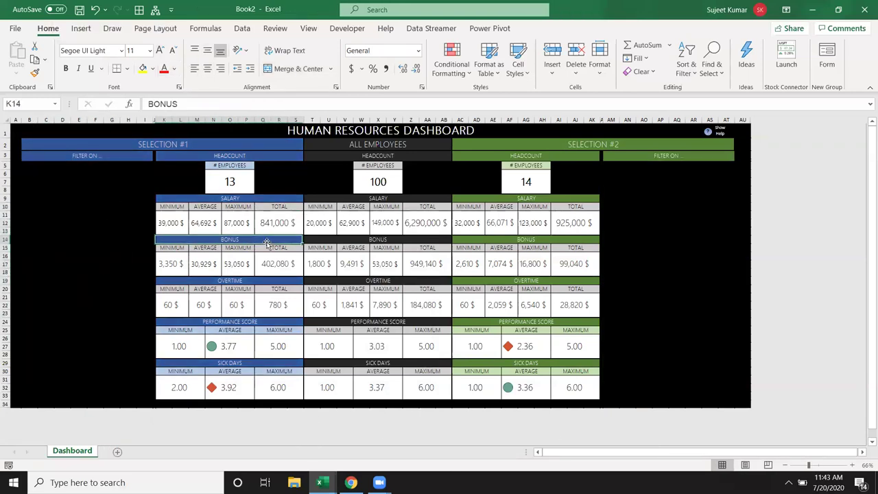
scroll(265, 247, down, 6)
scroll(265, 246, up, 6)
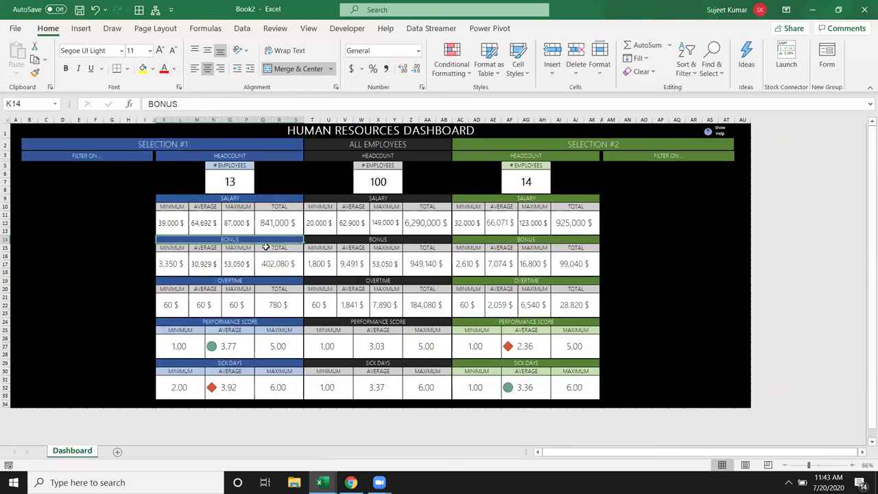
click(314, 223)
click(381, 226)
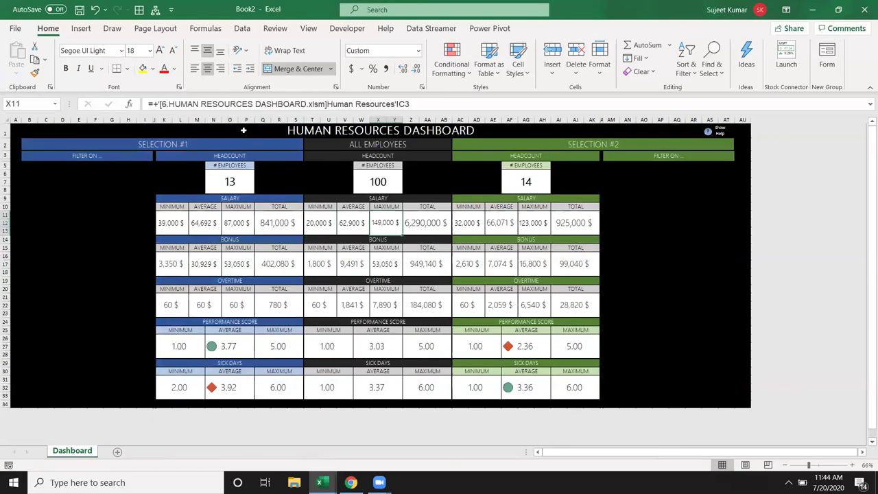
drag(162, 99, 341, 98)
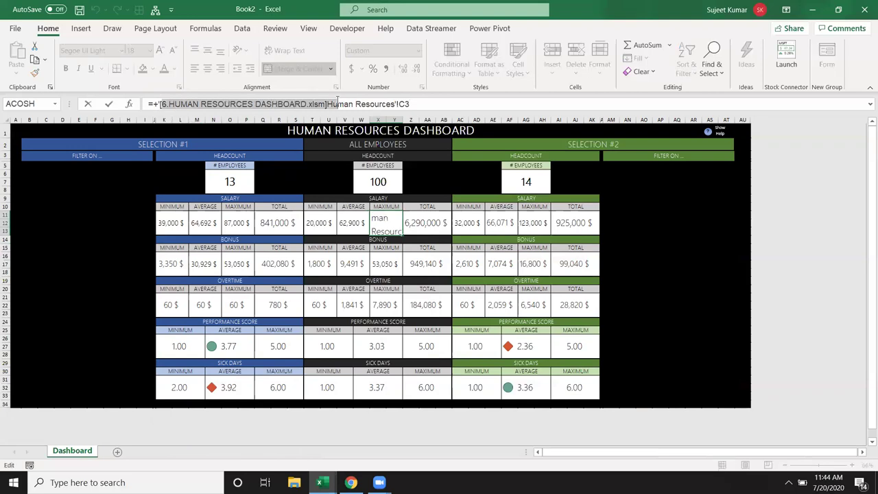
key(Escape)
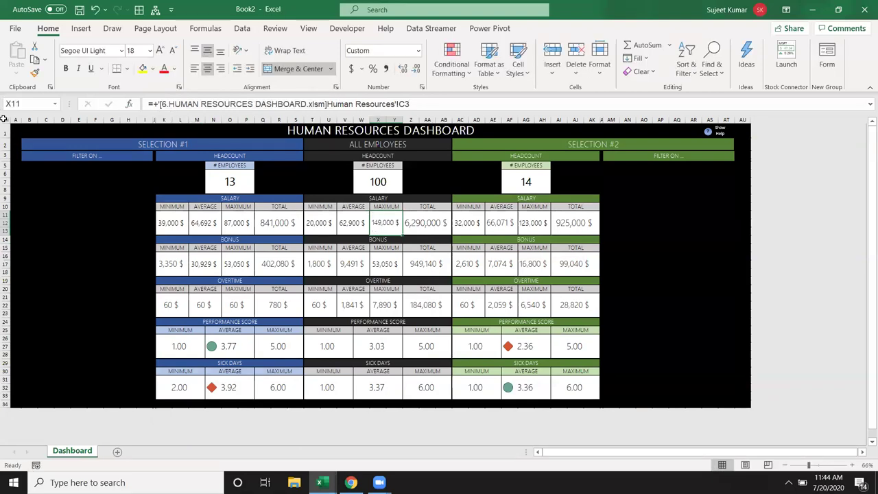
Copy the entire sheet and choose Values in Paste Special
click(3, 119)
key(ctrl+c)
right_click(122, 188)
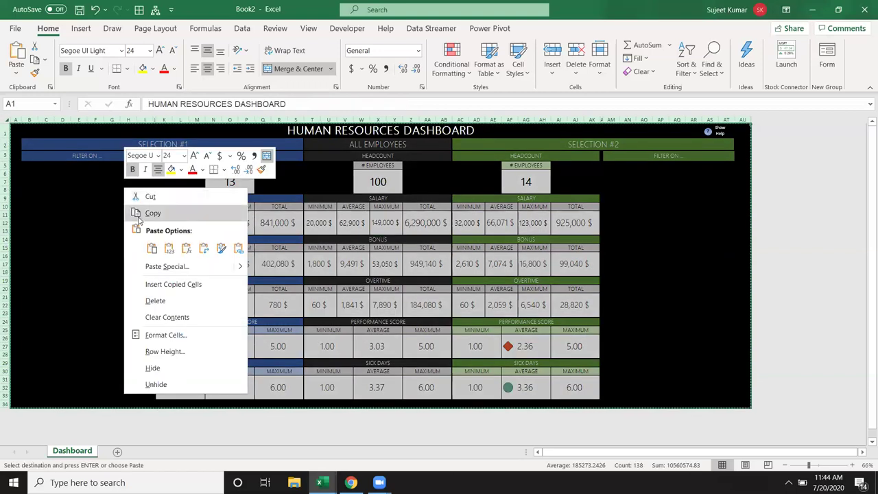
click(149, 267)
click(73, 226)
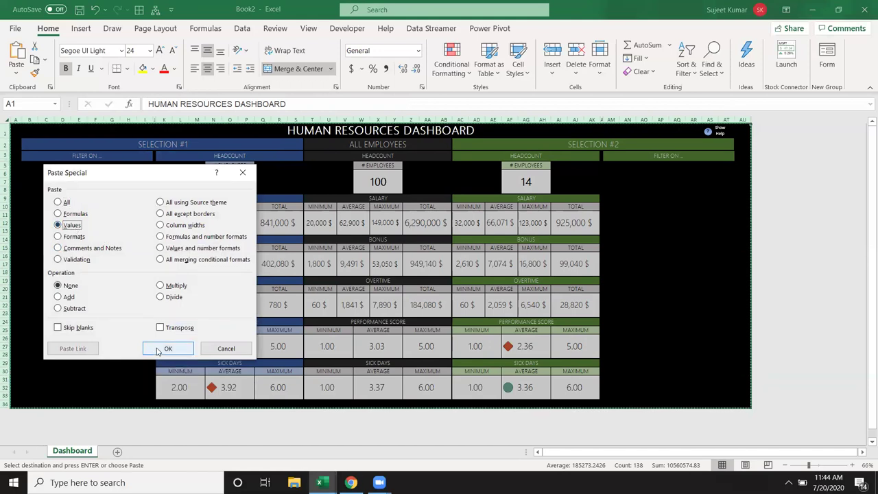
Paste Book2's dashboard back as plain values and verify the salary cells and totals 841000 and 6290000
click(159, 348)
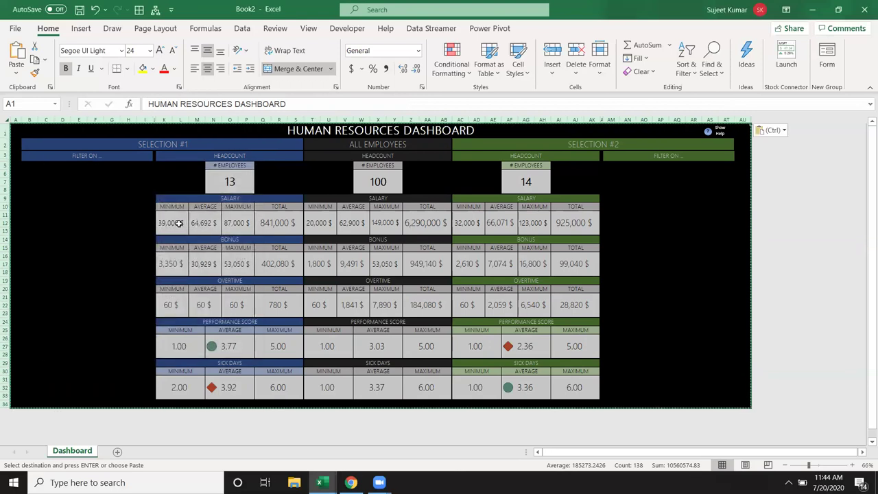
click(178, 223)
click(205, 223)
click(236, 223)
click(281, 223)
click(317, 223)
click(352, 223)
click(425, 223)
Check that the Selection #2 and overtime cells, including the 7890 maximum, now hold values
click(494, 228)
click(468, 263)
click(468, 288)
click(467, 307)
click(425, 305)
click(385, 305)
click(341, 305)
click(319, 304)
click(212, 307)
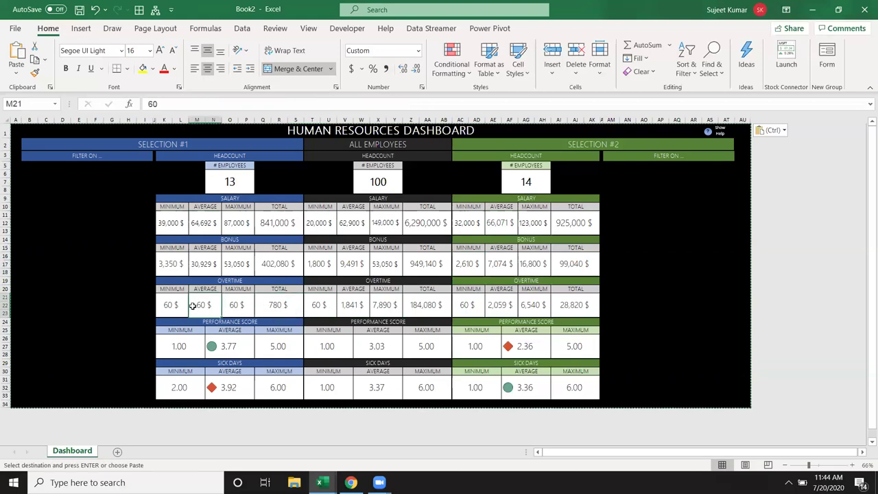
Close Book2 without saving and decline keeping the copied data on the clipboard
click(864, 10)
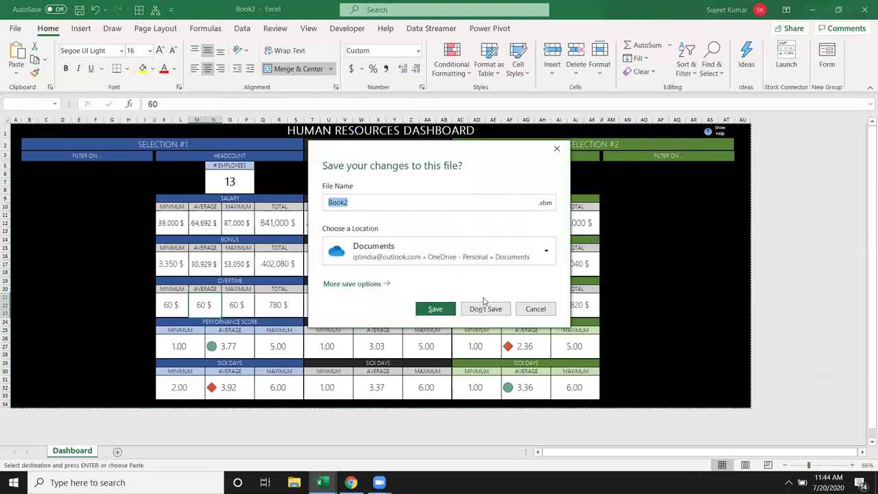
click(479, 309)
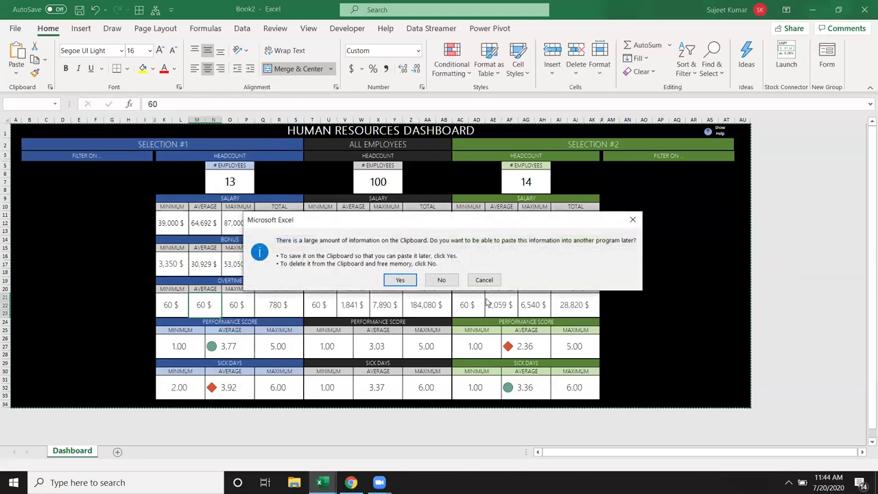
click(442, 279)
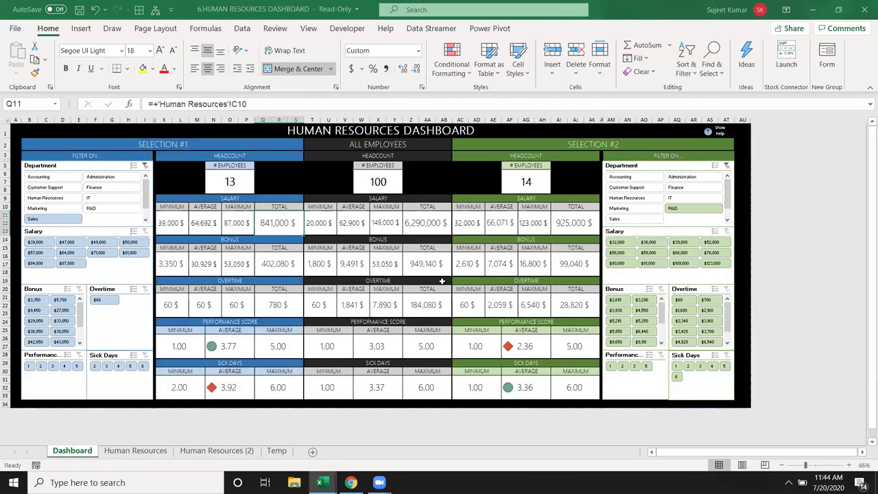
Close the HR dashboard workbook and copy the yellow Name, Roll, Marks table
click(865, 10)
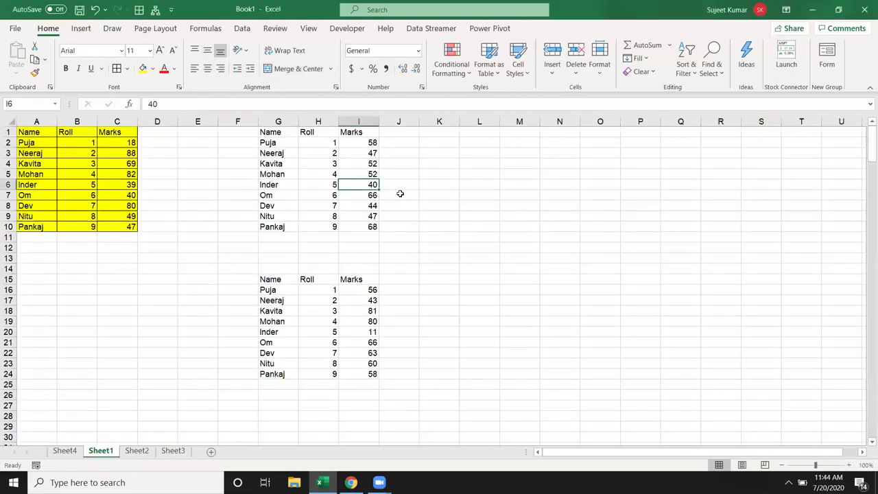
click(358, 278)
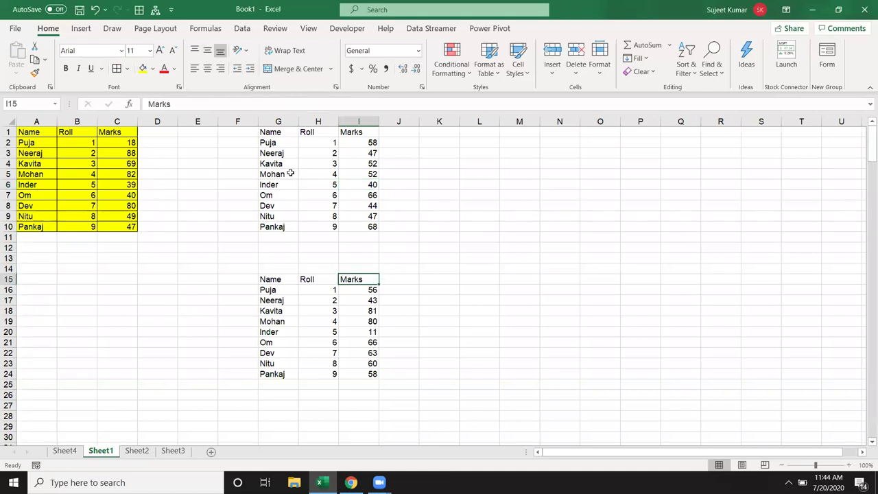
drag(38, 136, 111, 228)
key(ctrl+c)
Bring up Paste Special at column K, then close it without pasting
right_click(453, 123)
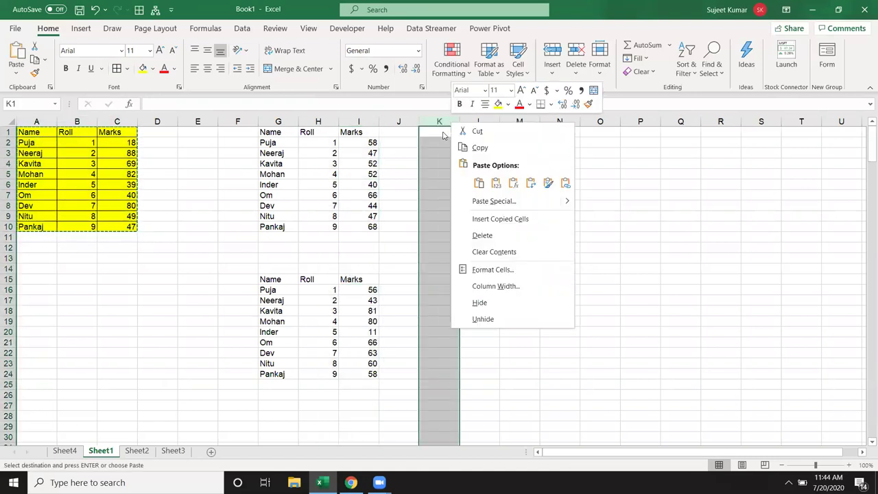
right_click(444, 130)
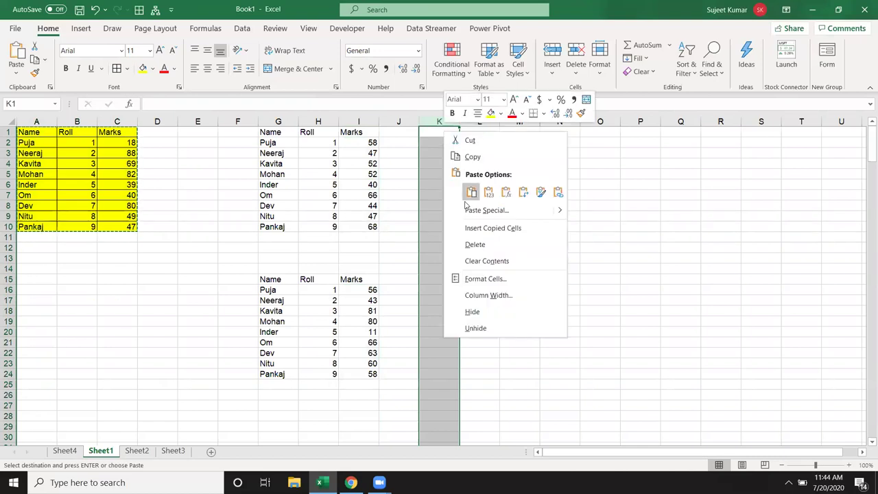
click(480, 210)
click(537, 281)
click(595, 163)
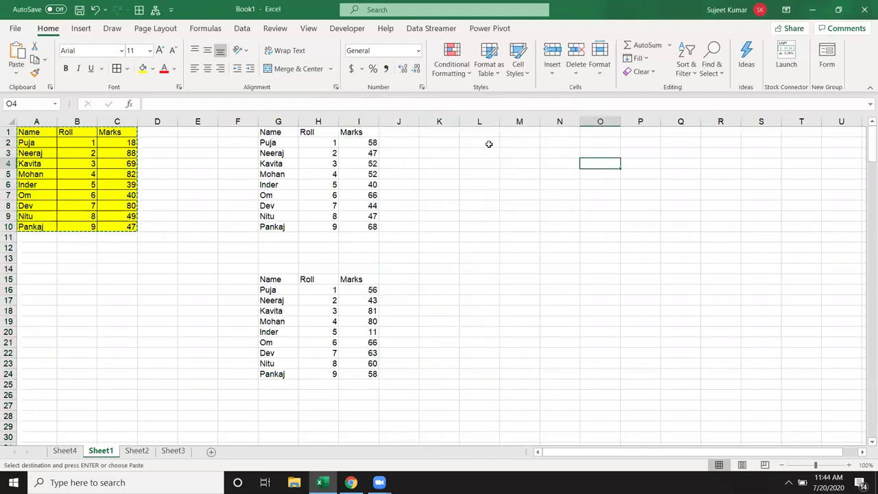
Paste only the table's formats onto K1:M10, then end copy mode and select C1
click(451, 133)
right_click(450, 129)
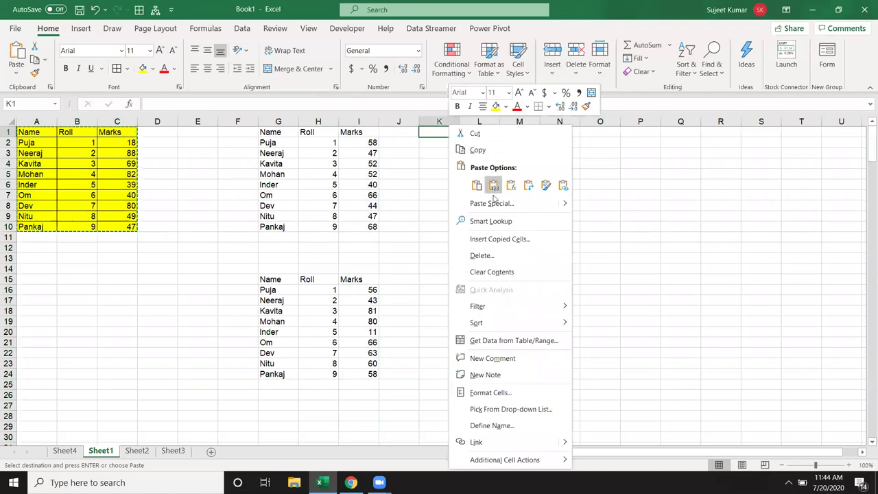
click(492, 205)
click(416, 172)
click(521, 282)
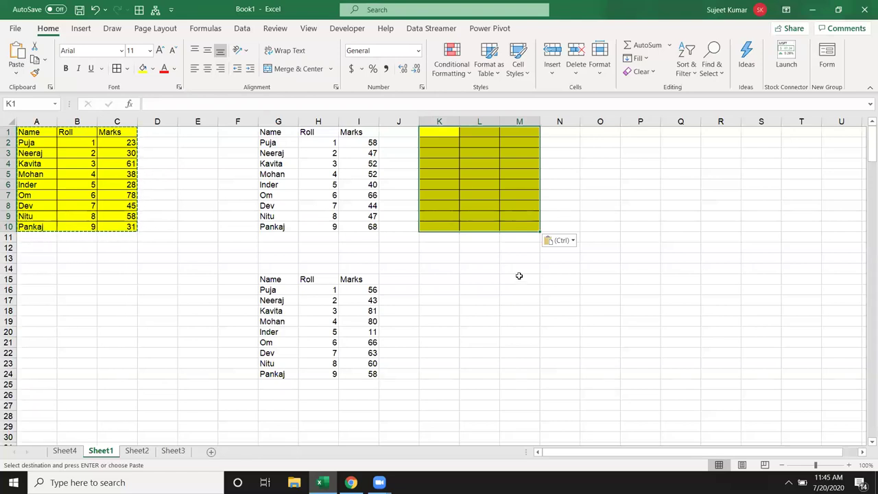
click(519, 276)
key(Escape)
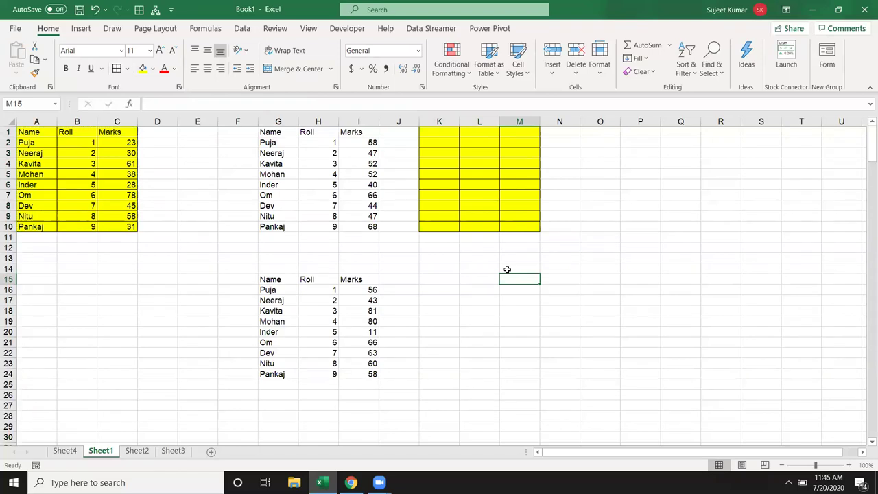
click(108, 133)
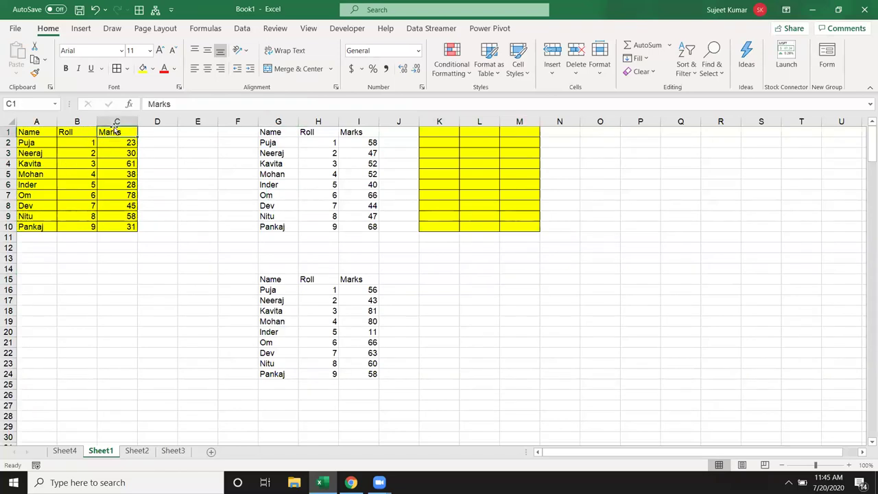
Post a new comment 'this is final marks' on the Marks heading in C1
right_click(115, 130)
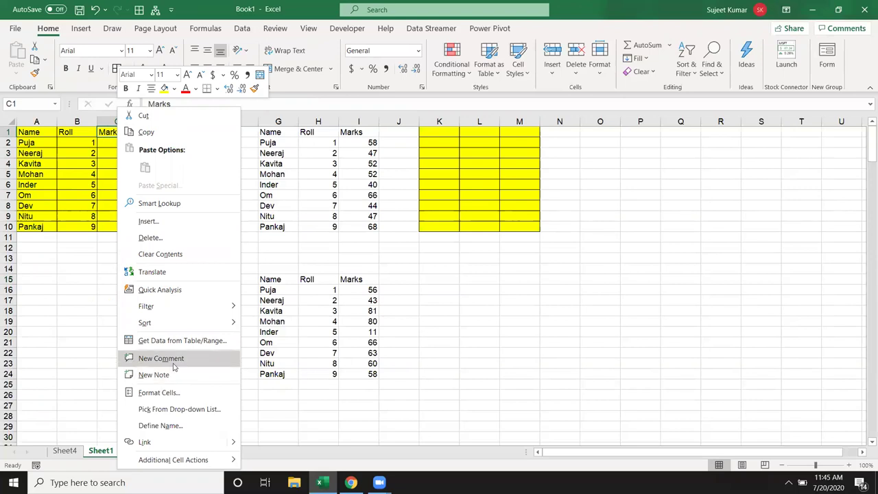
key(Escape)
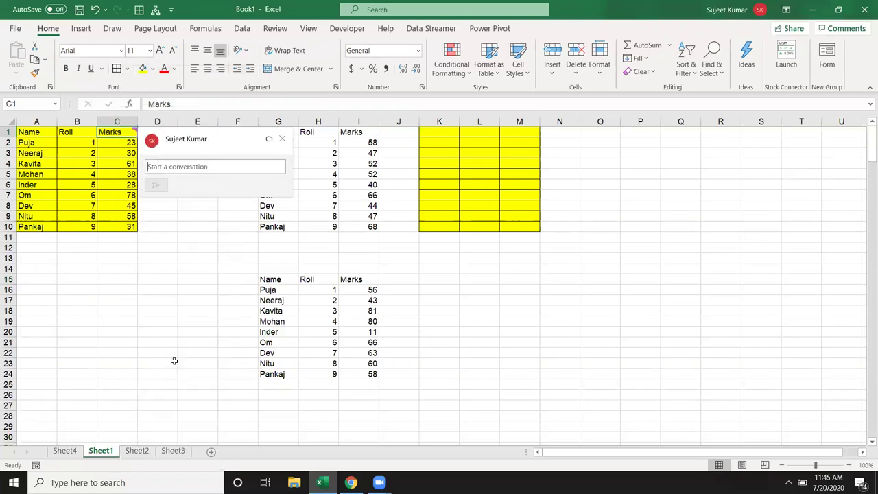
text(this is final)
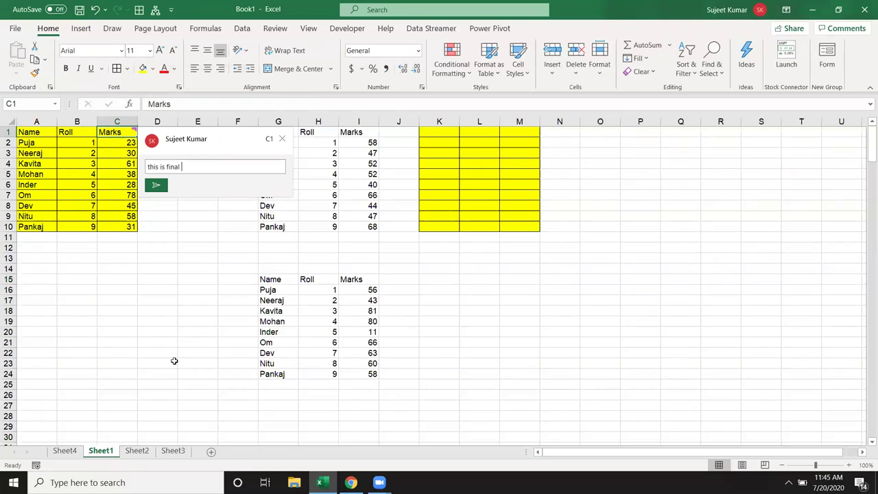
text(ks)
click(157, 186)
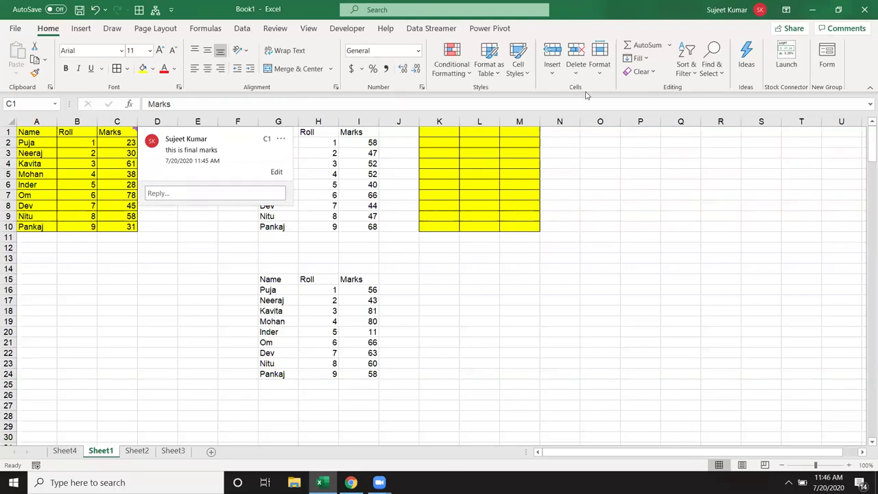
key(shift+Left)
Dismiss the comment card and copy cell C1 with its comment
click(354, 205)
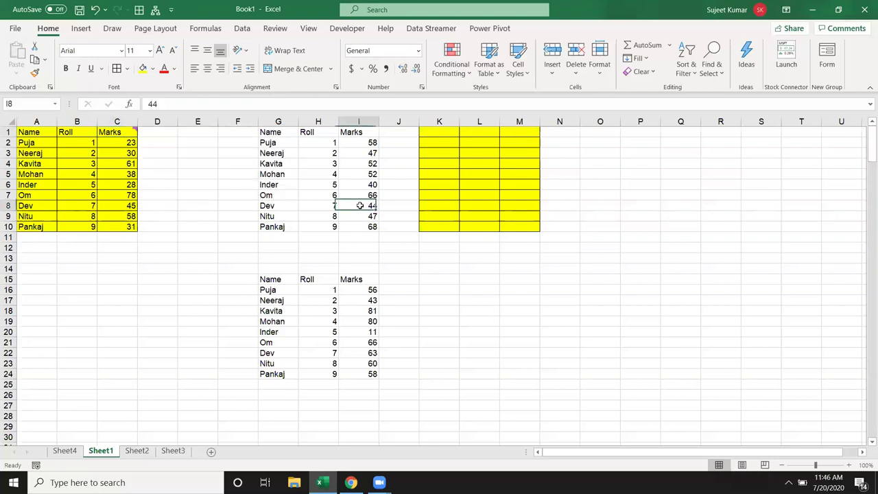
click(128, 134)
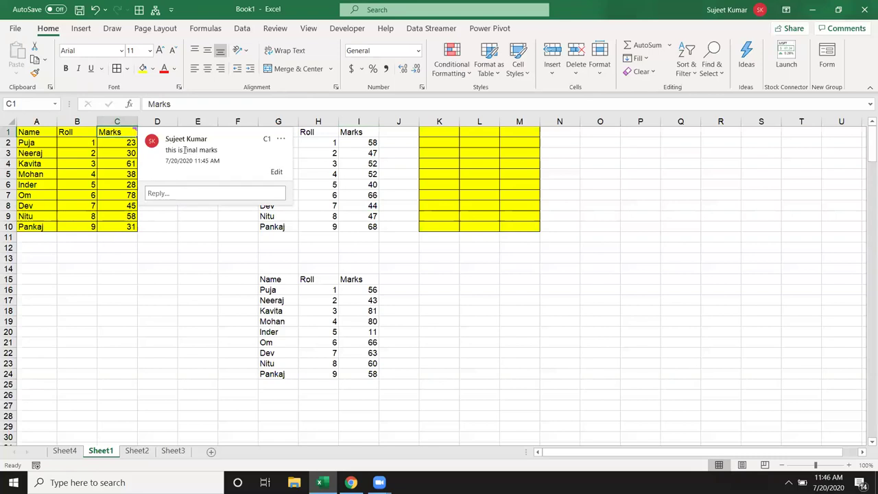
key(ctrl+c)
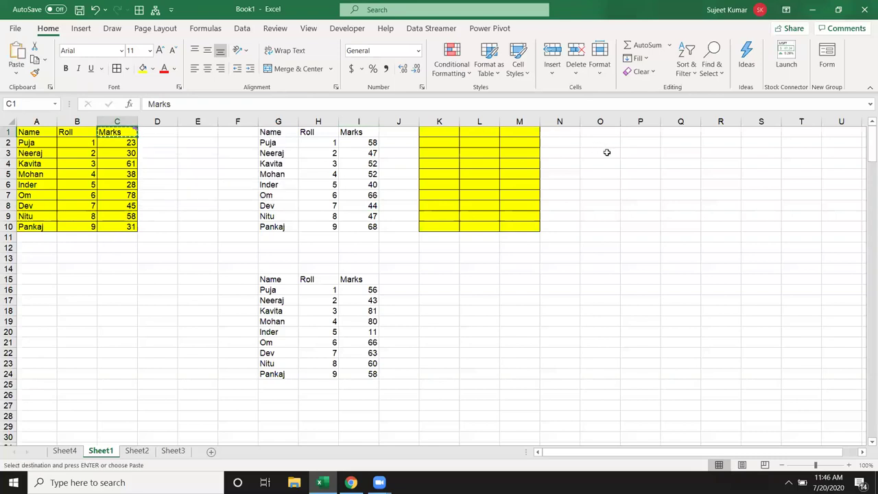
Paste only Comments and Notes onto O3:O6, then select columns F through O
click(603, 151)
drag(603, 151, 607, 186)
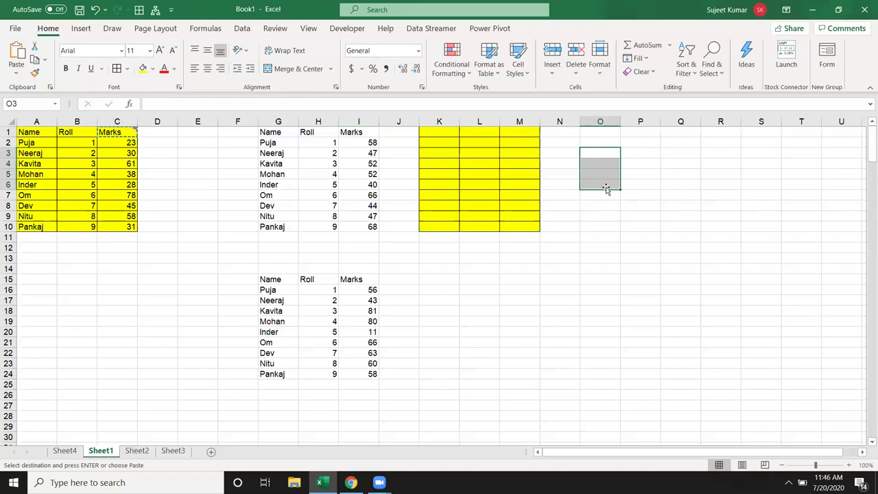
right_click(607, 187)
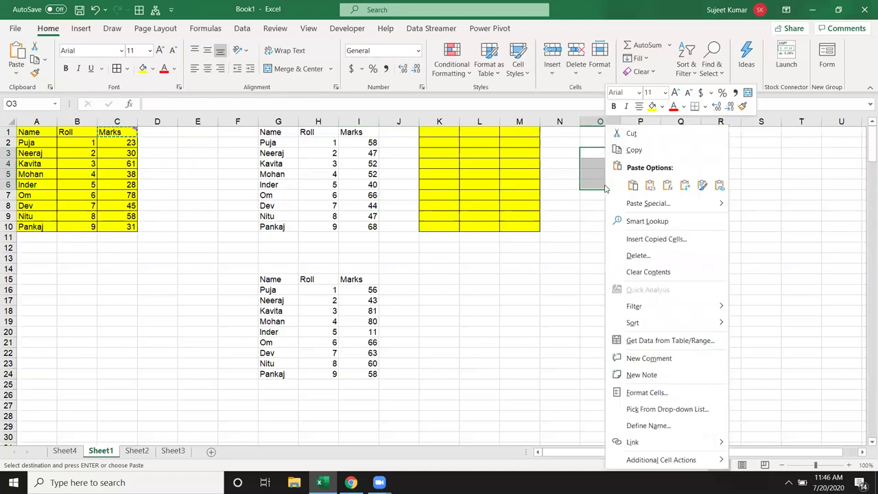
click(639, 204)
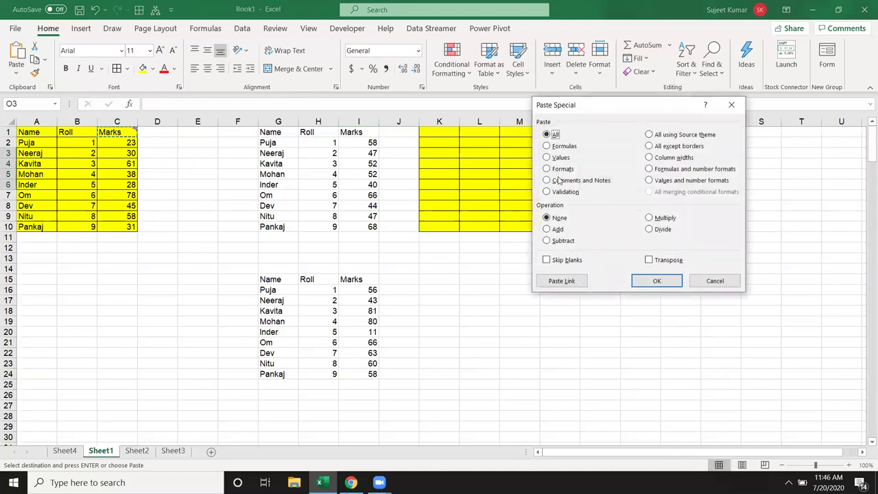
click(559, 180)
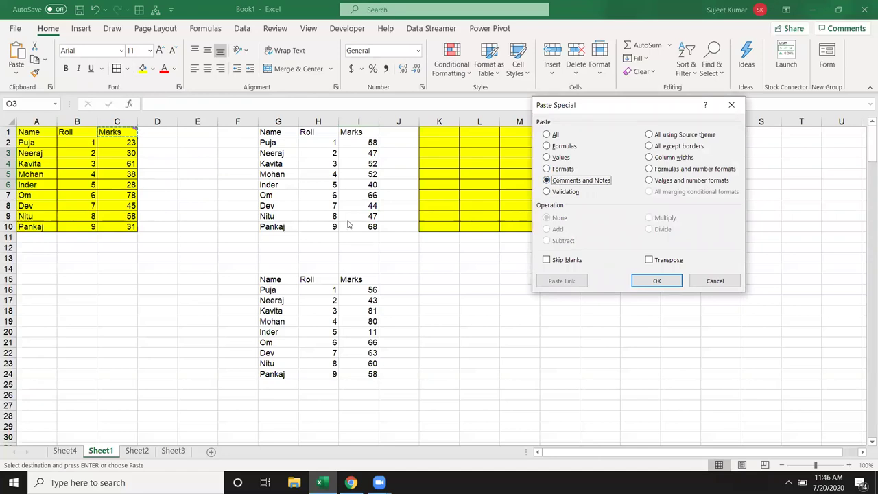
click(653, 286)
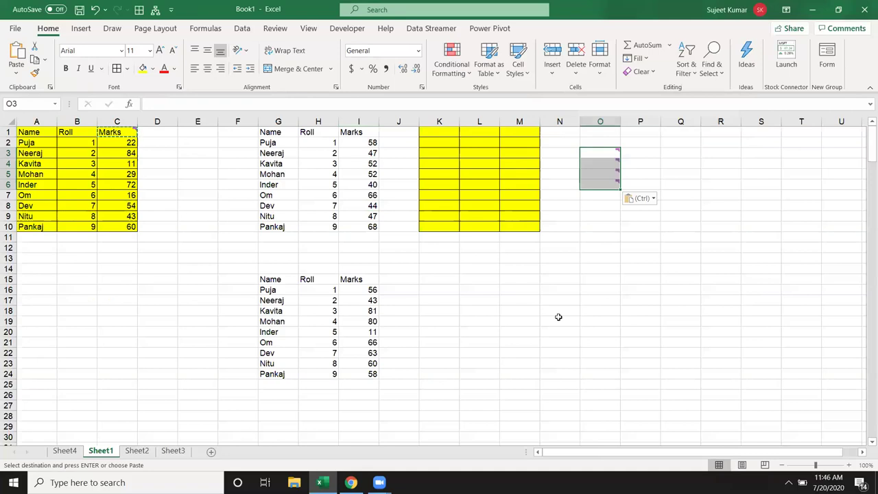
click(580, 302)
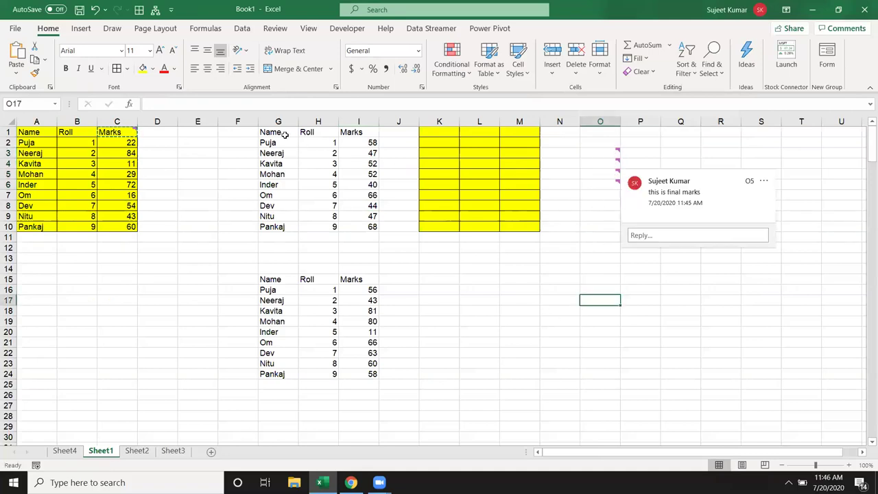
drag(237, 121, 604, 153)
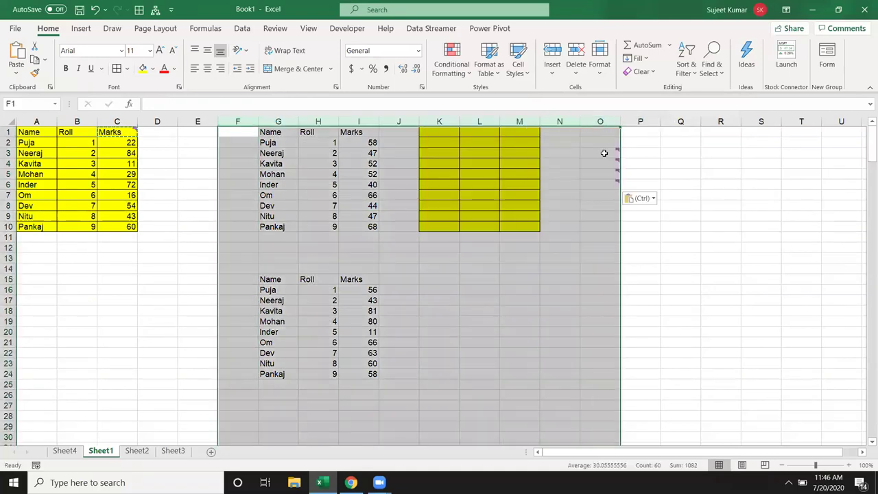
Clear columns F through O and copy the marks table A1:C10
key(Delete)
click(431, 224)
mouse_move(35, 132)
mouse_down()
mouse_move(89, 180)
mouse_move(118, 226)
mouse_up()
key(ctrl+c)
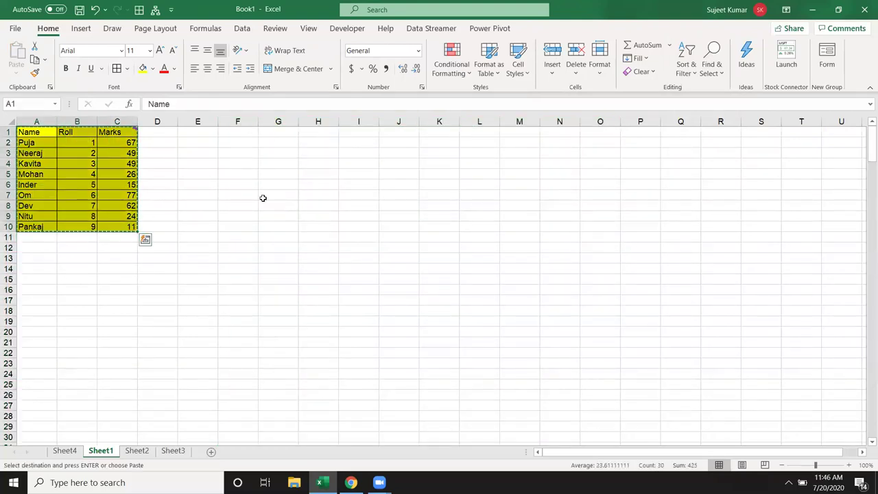
Paste the table at H1 using Paste Special 'All except borders'
right_click(306, 131)
click(343, 204)
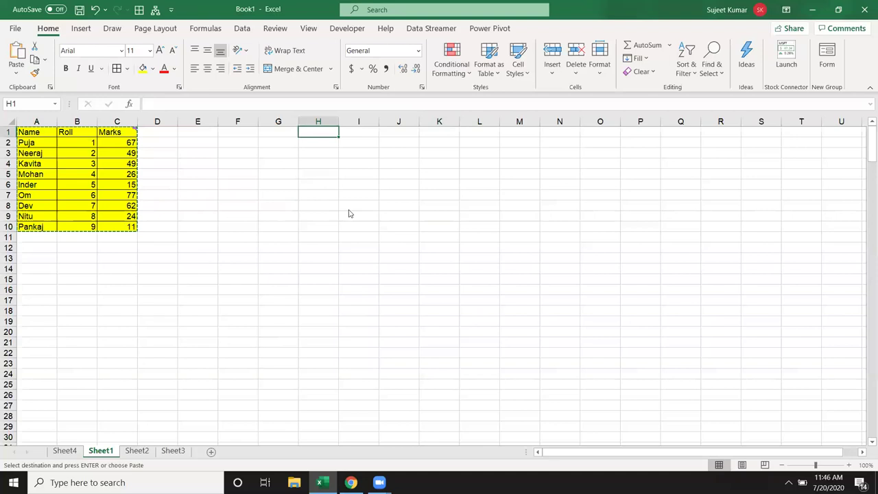
click(359, 165)
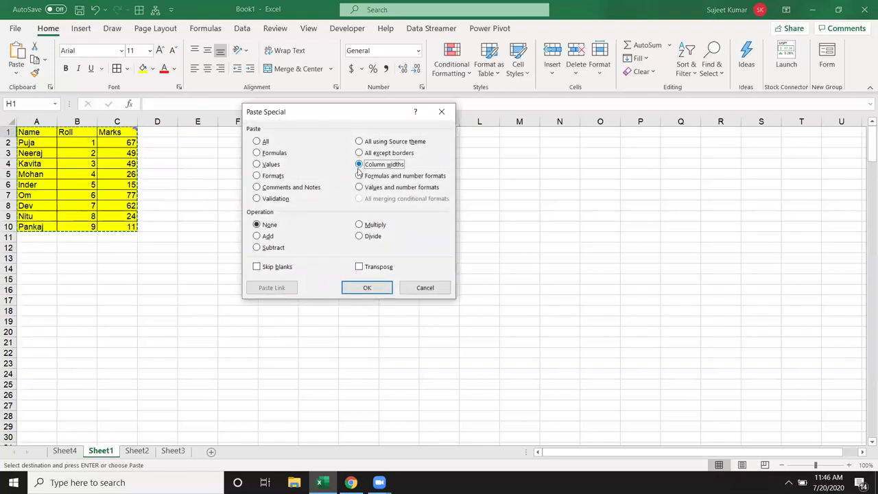
click(372, 155)
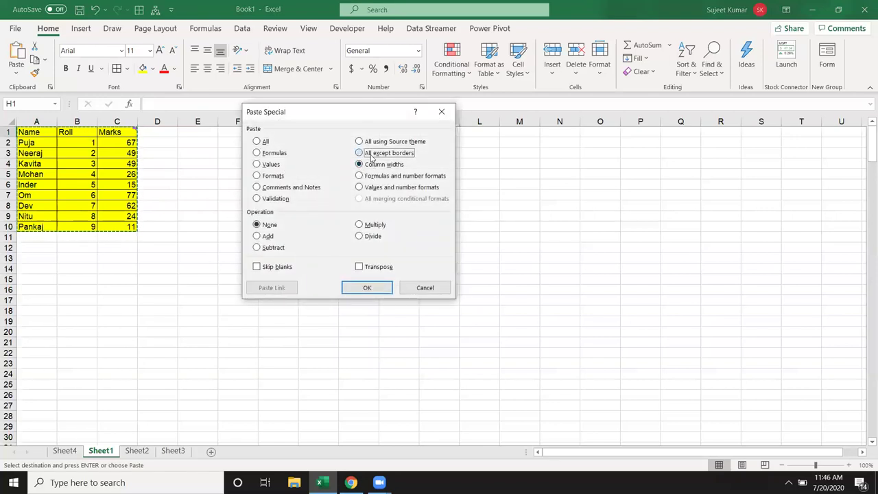
click(381, 289)
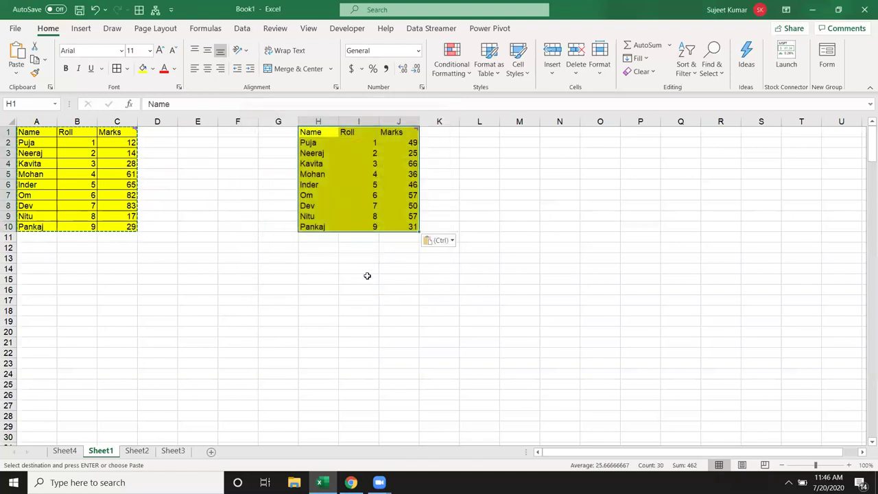
click(371, 195)
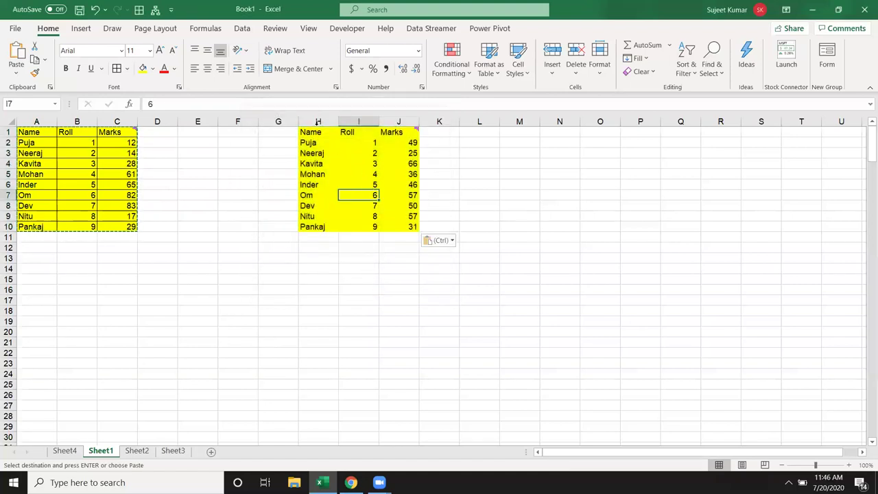
Delete columns H through J holding the pasted copy
click(336, 124)
drag(337, 124, 398, 129)
key(ctrl+minus)
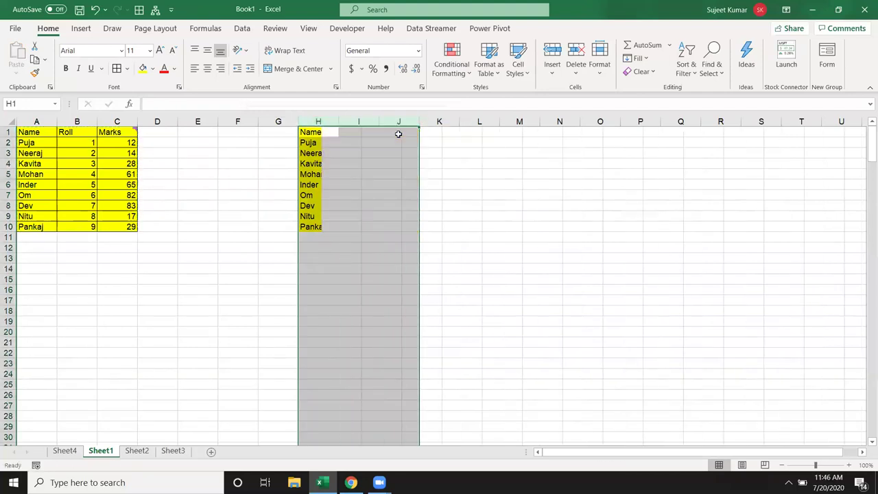
click(268, 172)
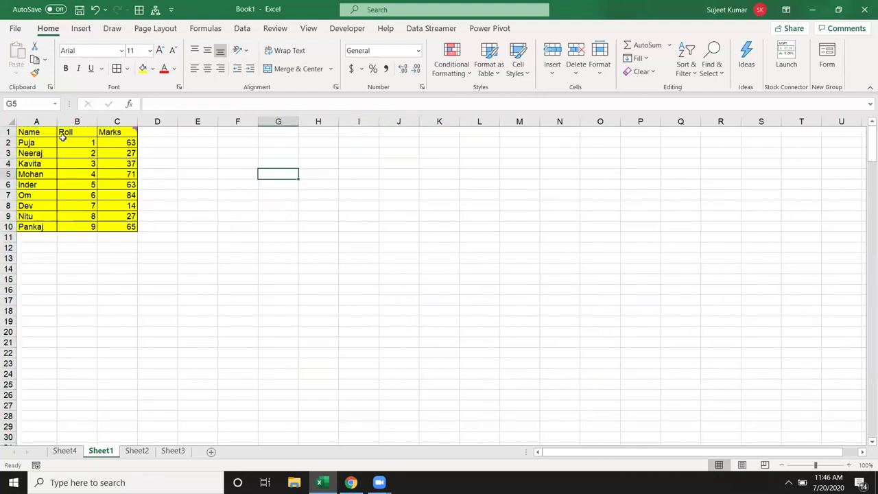
Narrow columns A, B and C to fit the marks table, then select A1:C10
drag(55, 124, 46, 124)
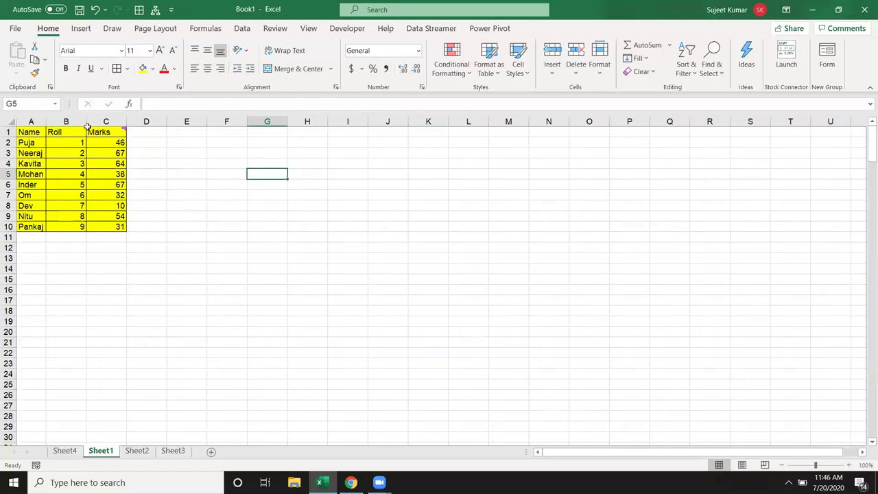
double_click(86, 124)
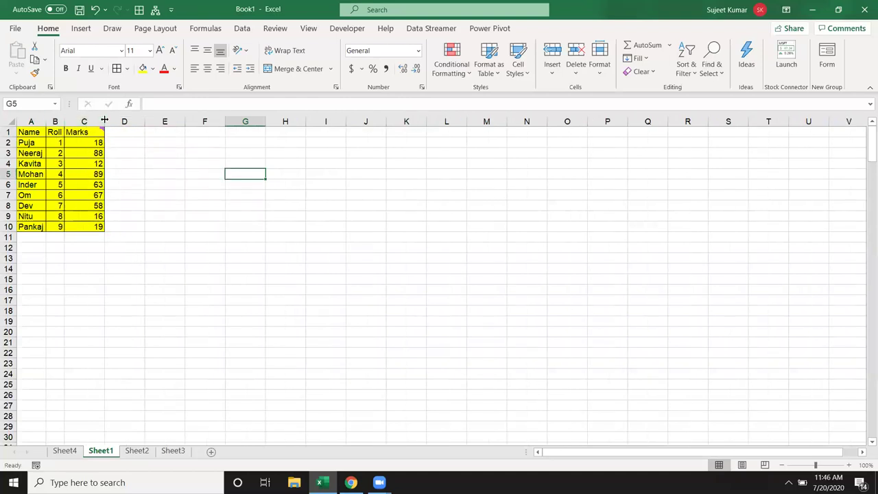
drag(105, 120, 91, 240)
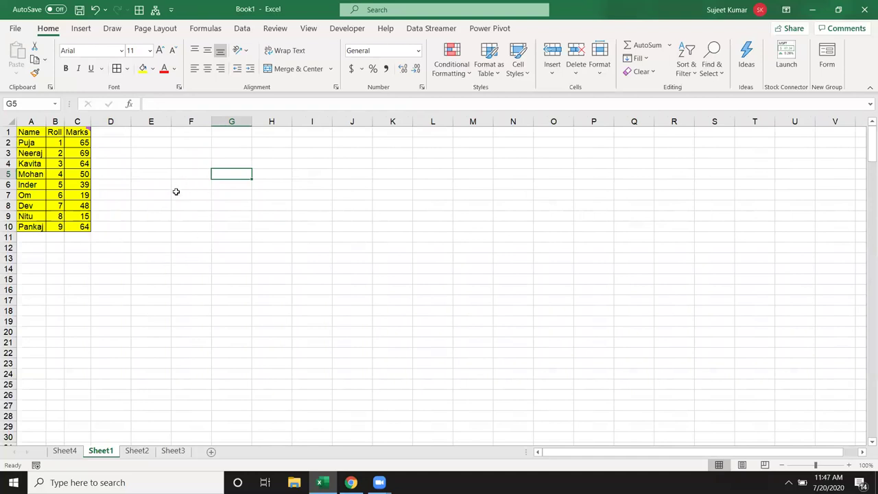
drag(77, 223, 30, 134)
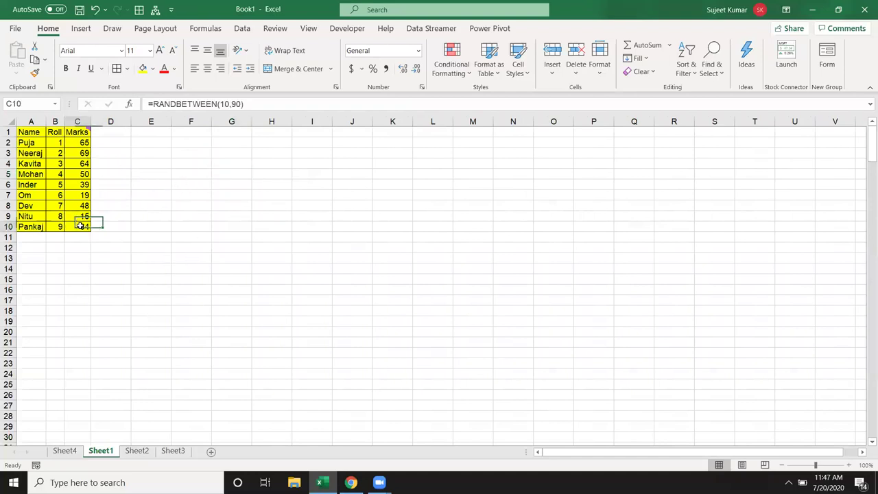
key(ctrl+c)
right_click(281, 133)
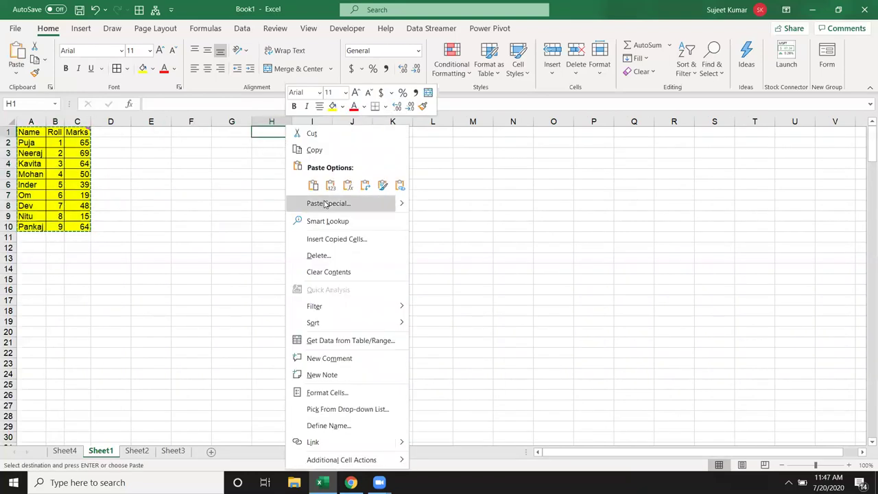
click(323, 203)
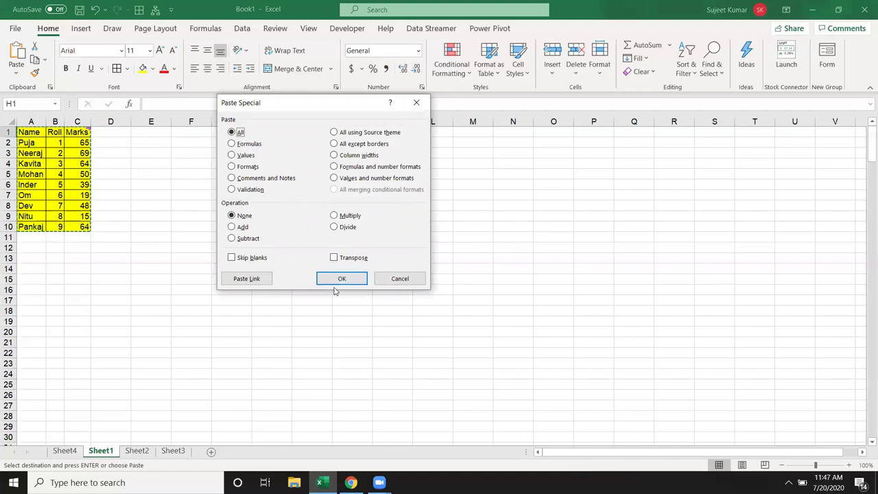
click(397, 278)
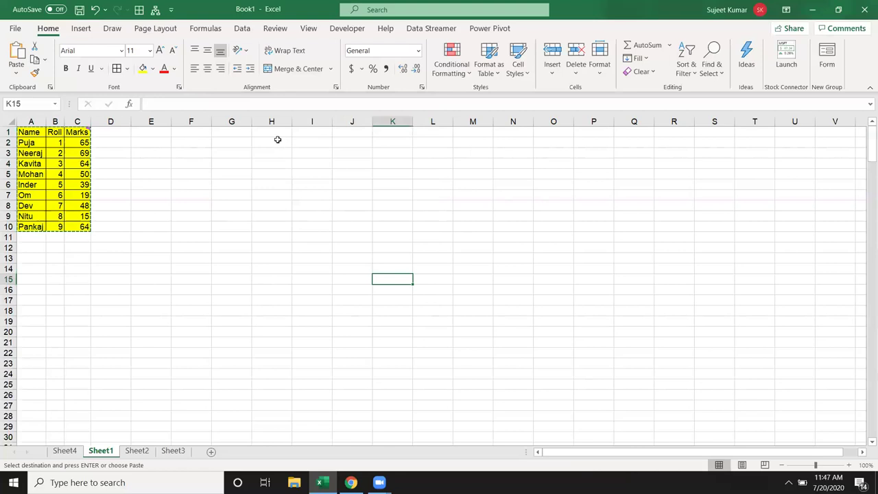
click(268, 133)
key(ctrl+v)
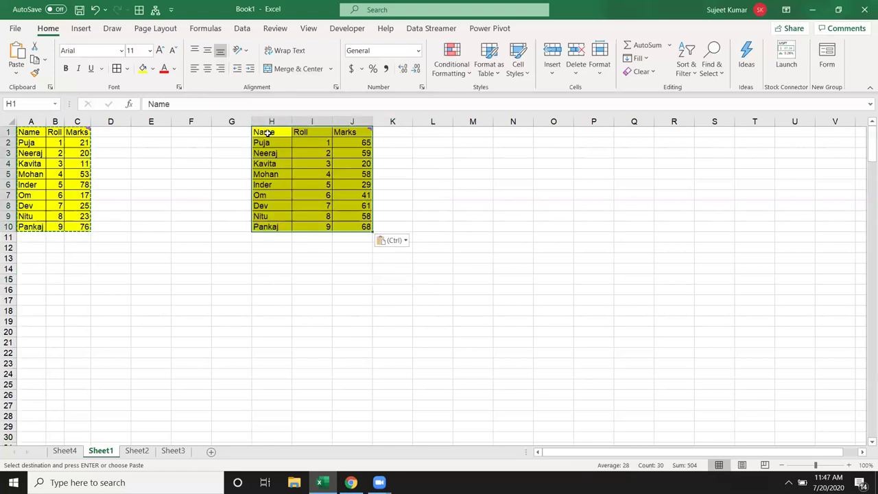
key(ctrl+z)
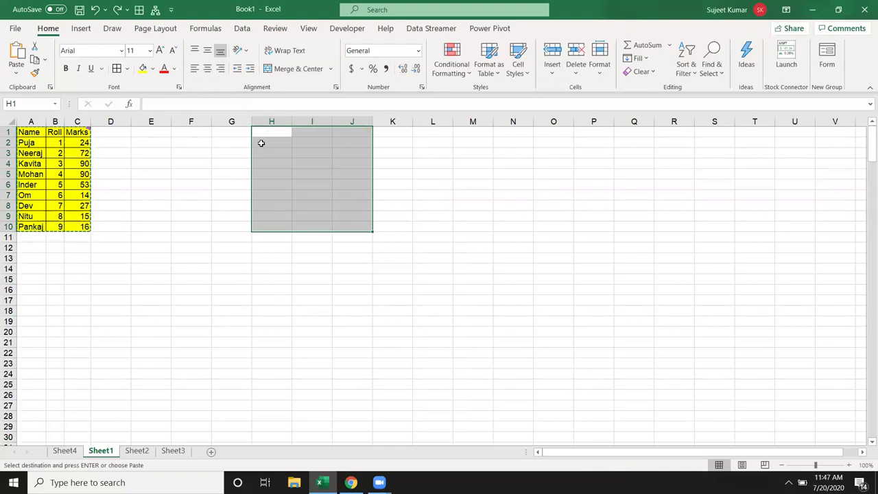
Apply the table's column widths to G:I and paste the full table into G1:I10
right_click(240, 129)
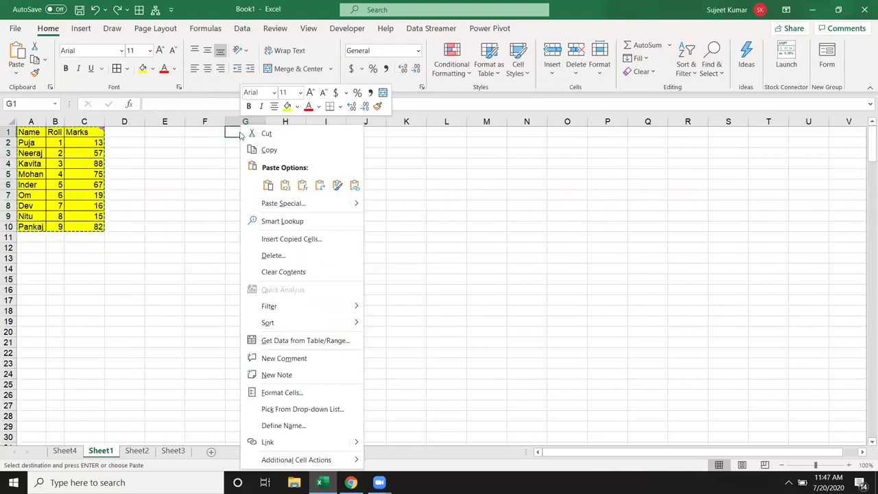
click(293, 204)
click(335, 166)
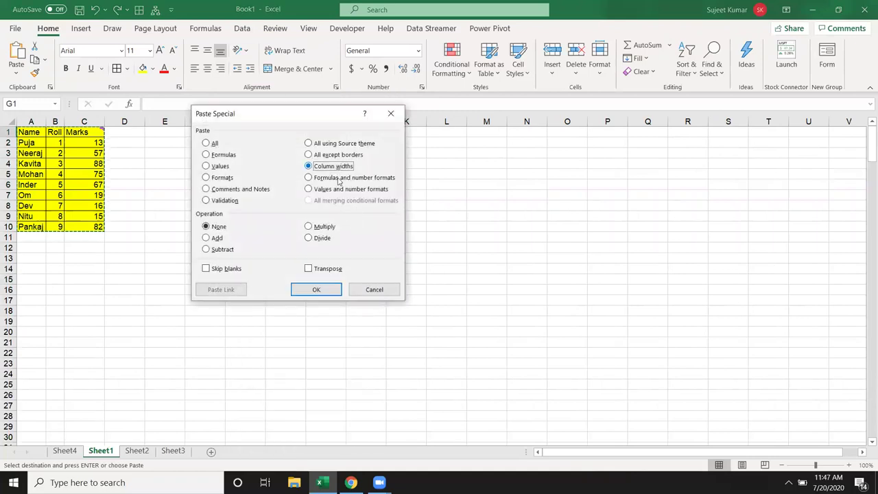
click(316, 289)
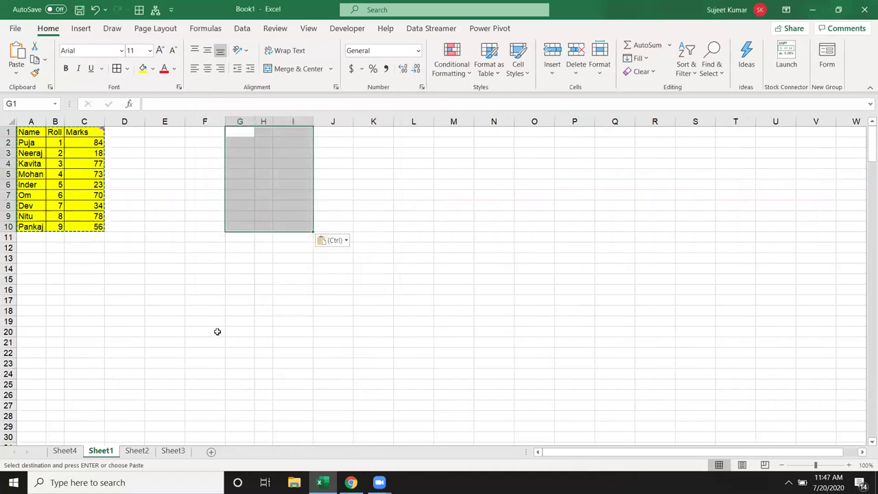
key(ctrl+v)
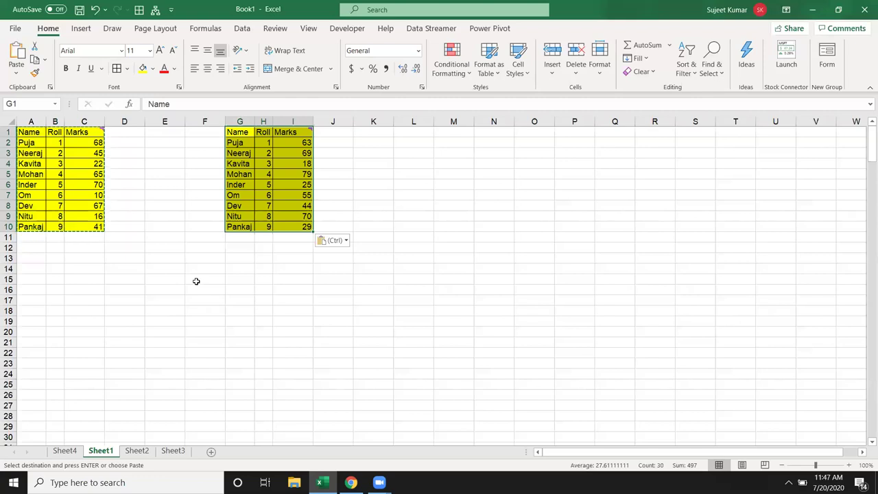
click(448, 137)
Paste the table at M1:O10 and give columns M:O the original column widths
key(ctrl+v)
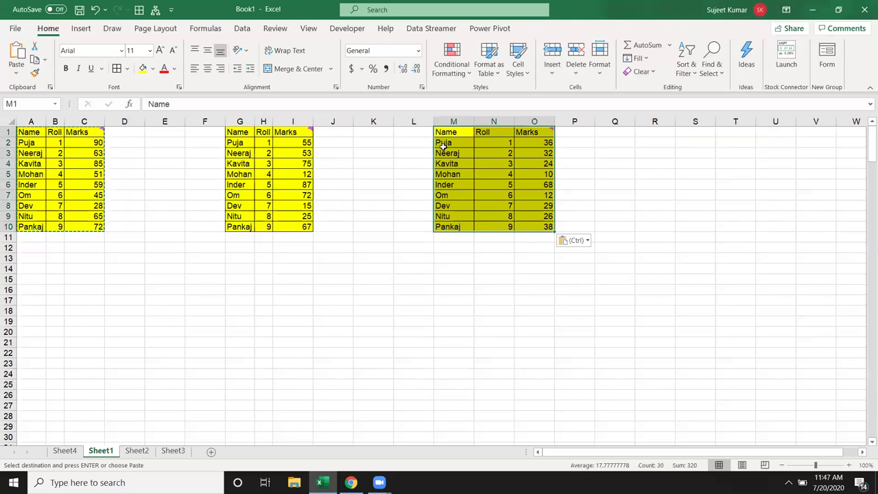
right_click(498, 160)
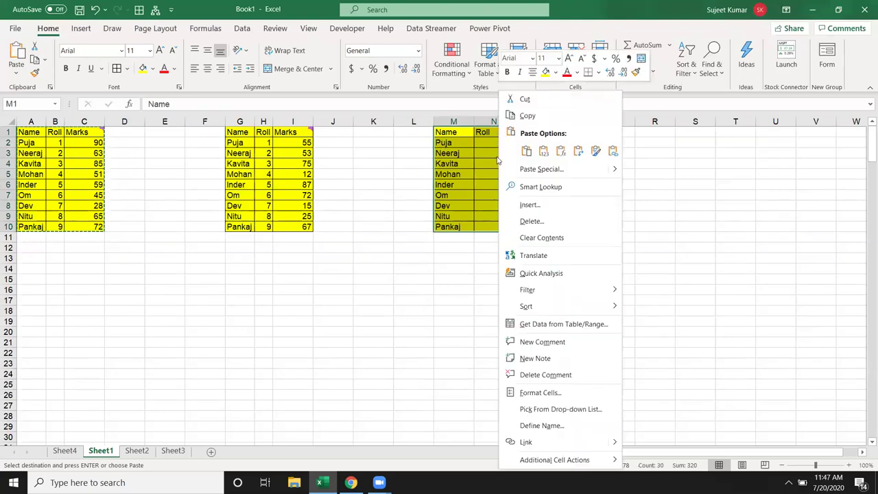
click(513, 169)
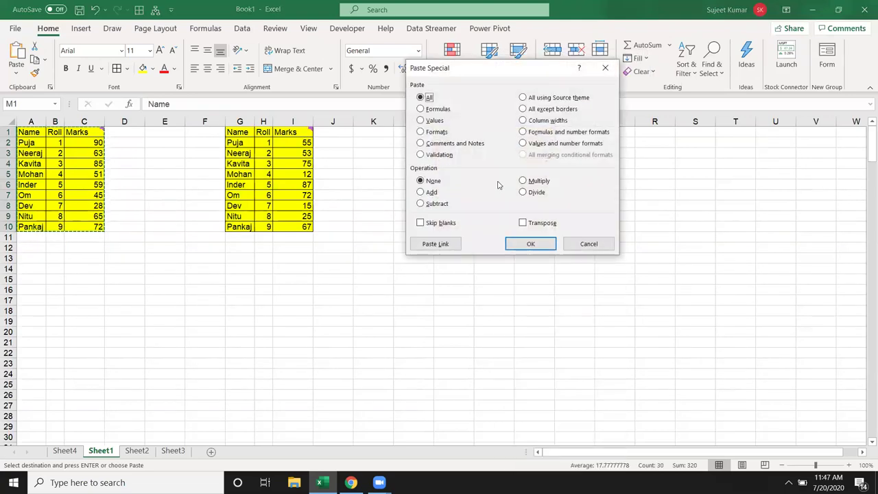
click(546, 121)
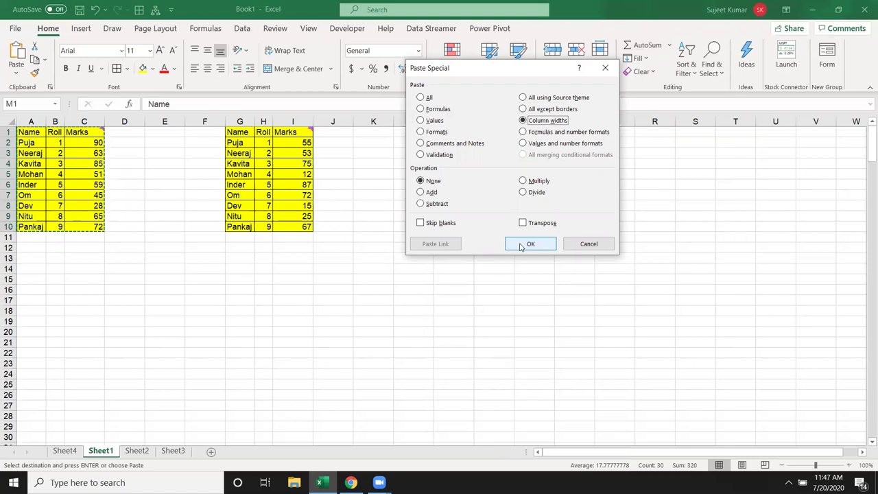
click(530, 244)
drag(448, 135, 501, 224)
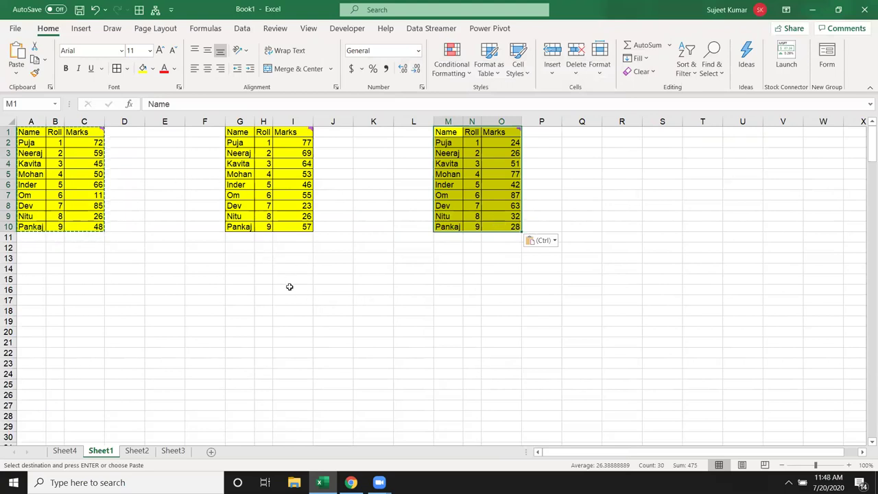
click(590, 134)
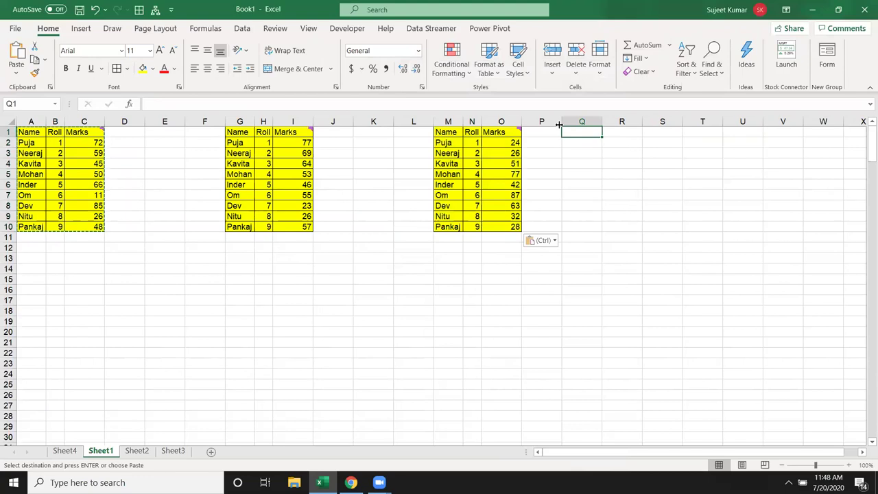
Paste the table into Q1:S10 with Keep Source Column Widths
right_click(574, 134)
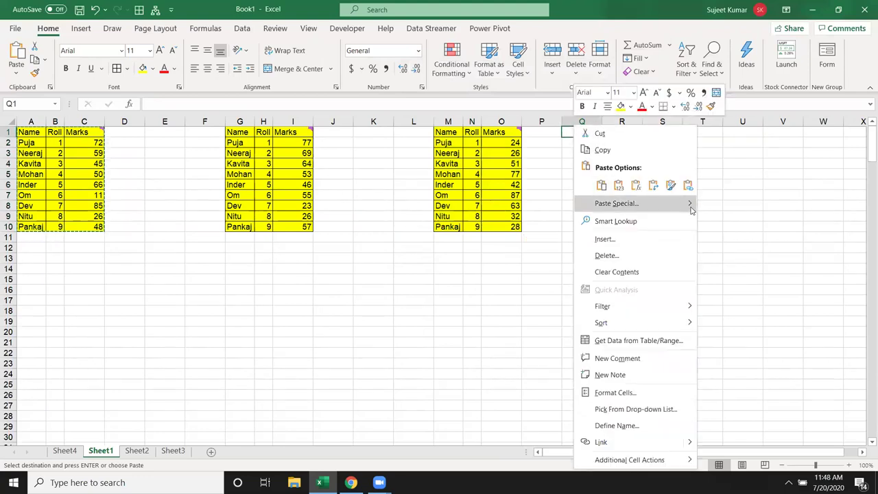
mouse_move(693, 205)
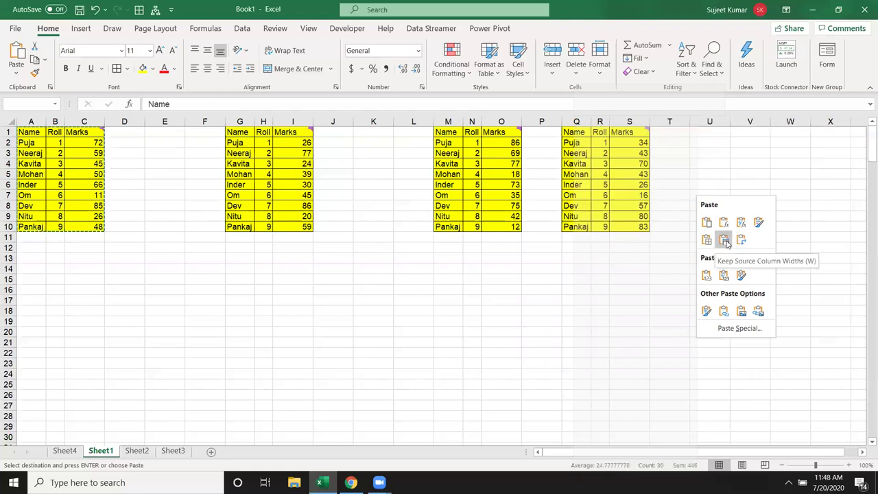
click(725, 240)
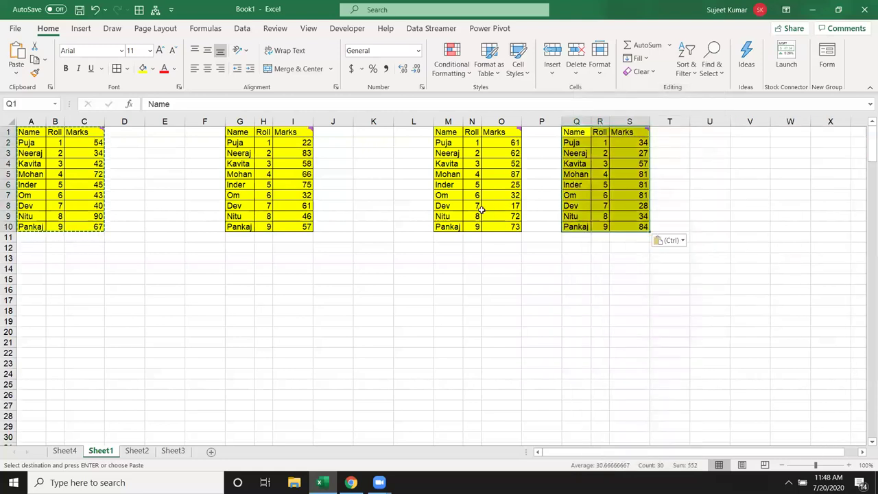
click(277, 244)
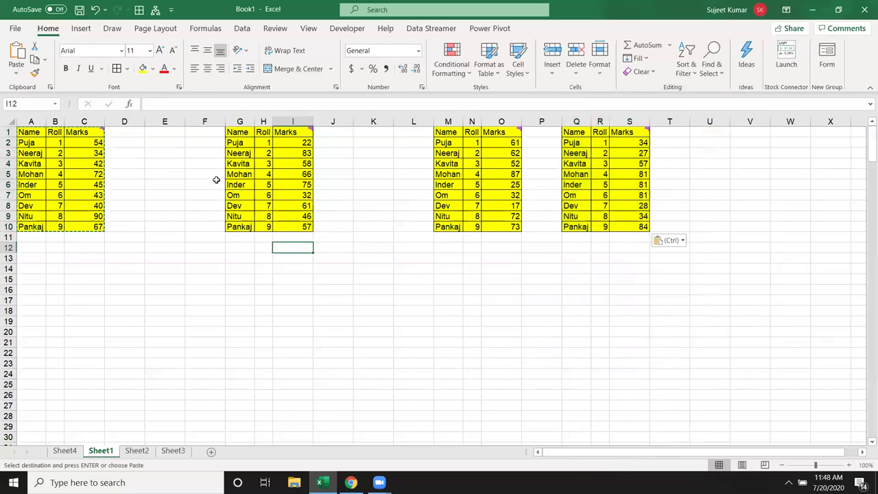
Delete columns E:V with the pasted copies and enter the heading Date in D1
drag(165, 121, 750, 153)
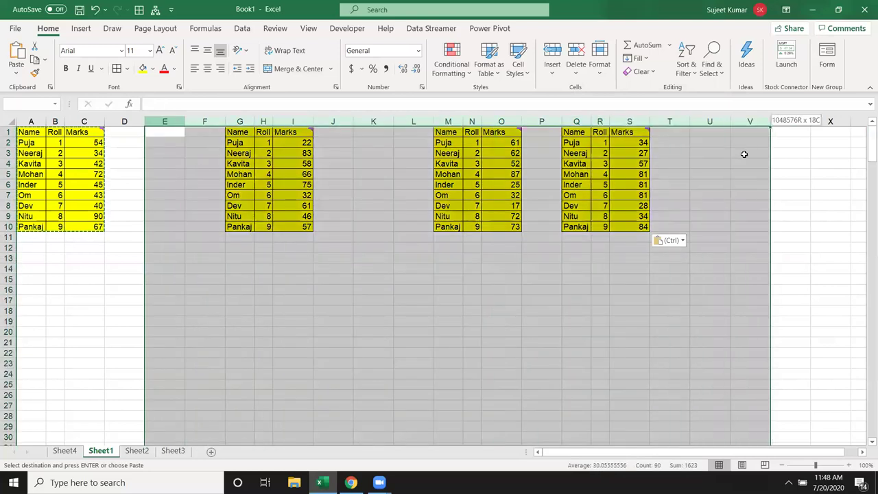
key(ctrl+minus)
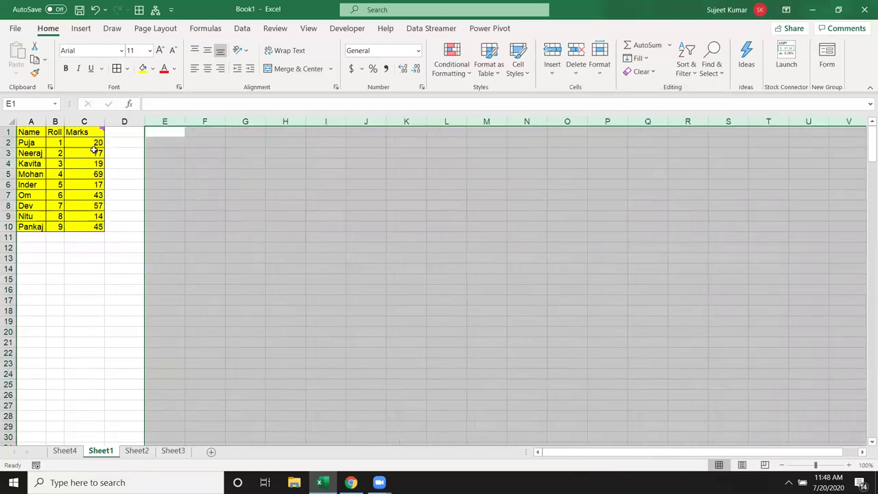
click(121, 135)
text(Date)
key(Return)
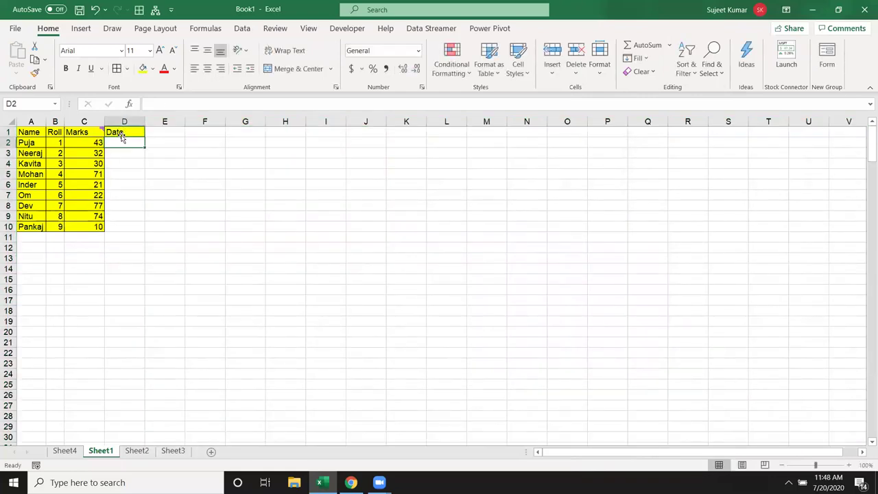
Enter 1-Jul in D2 and fill the dates down to 9-Jul in D10
text(1-jul)
key(Return)
click(122, 142)
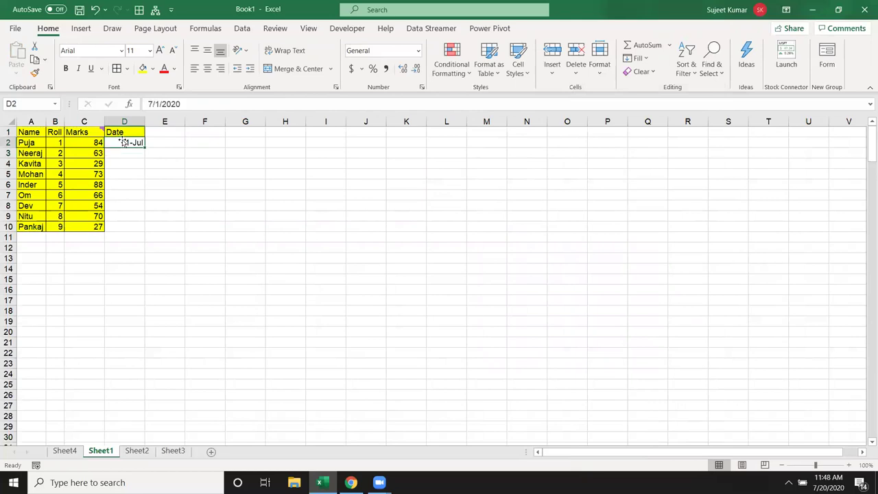
double_click(144, 147)
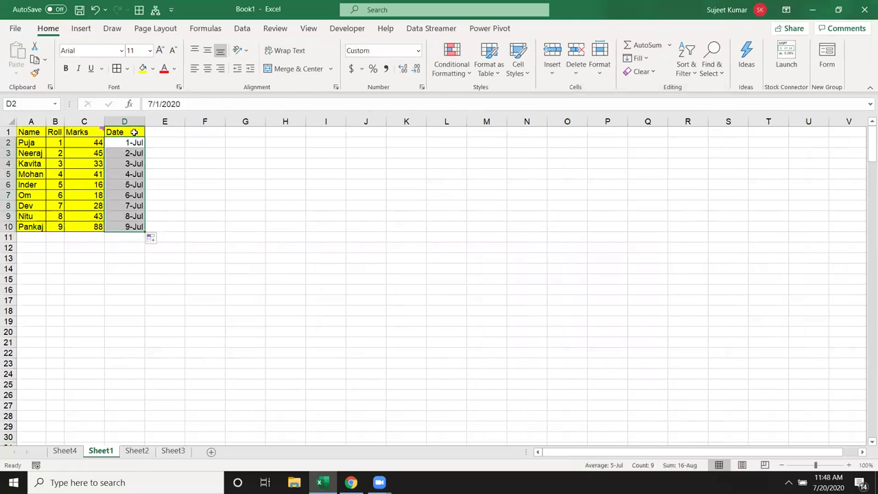
drag(134, 132, 141, 227)
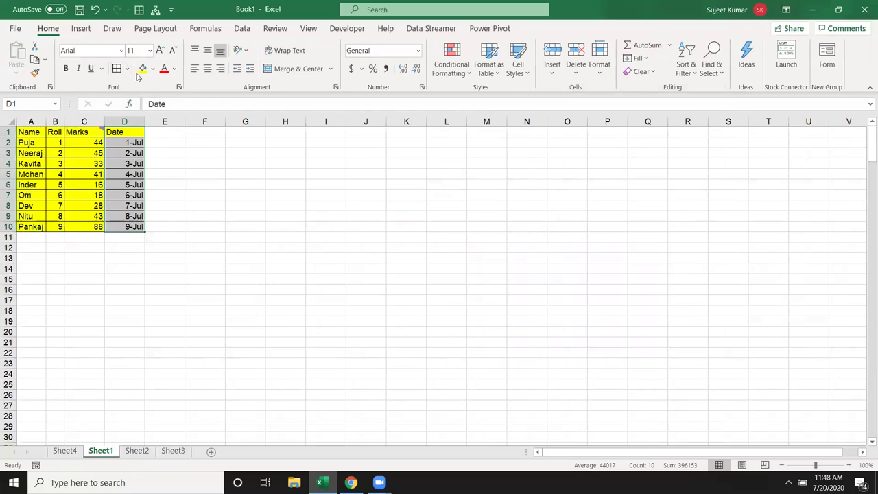
click(133, 228)
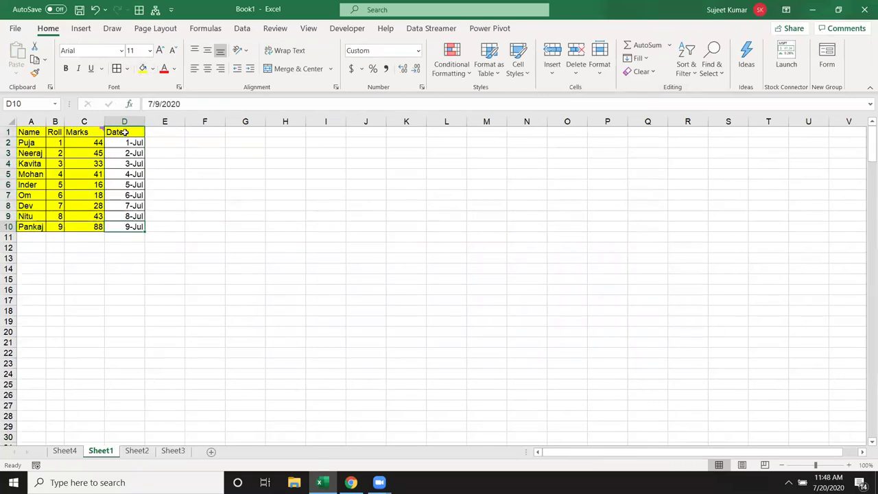
drag(126, 132, 143, 221)
Paste the copied Date column into H1 as values only, showing serials 44013–44021
key(ctrl+c)
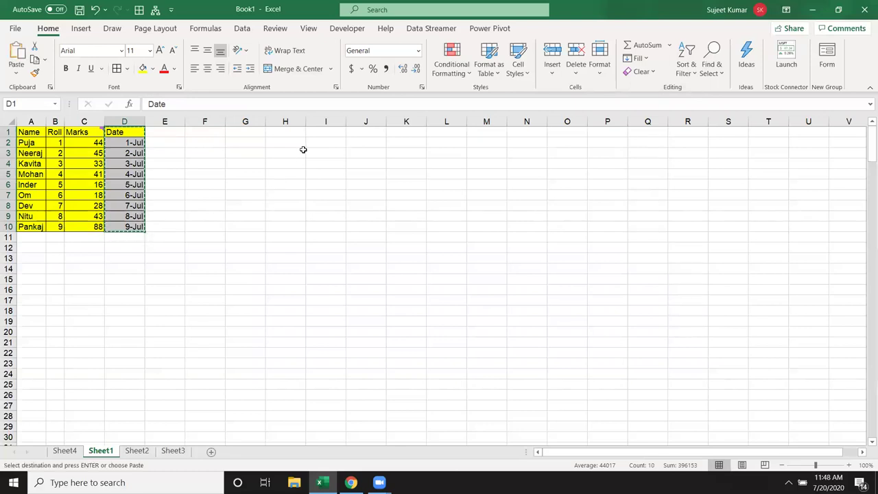
right_click(293, 129)
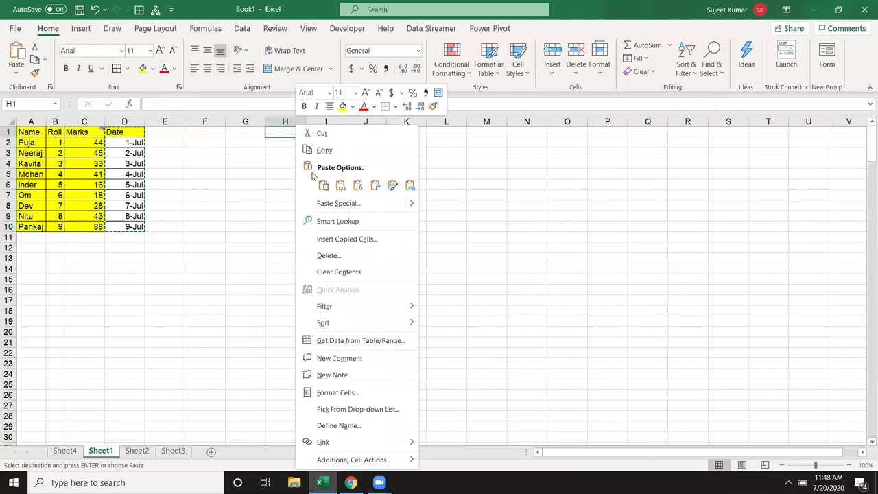
click(280, 133)
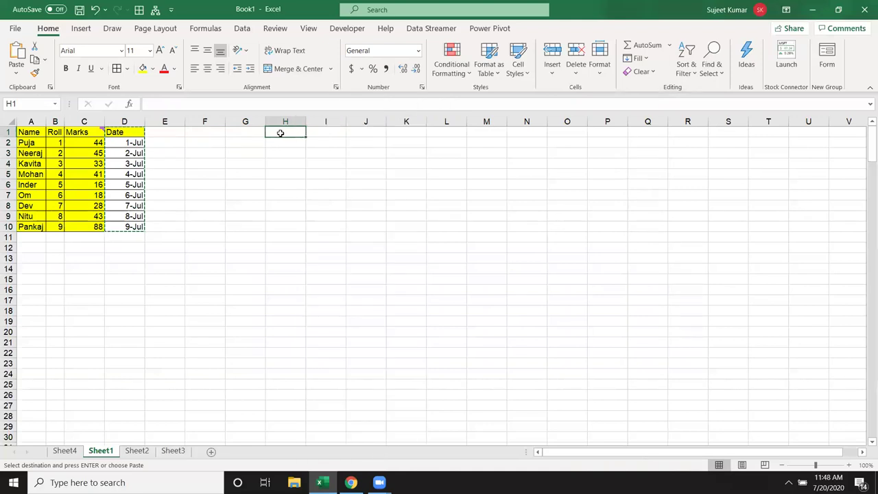
key(ctrl+v)
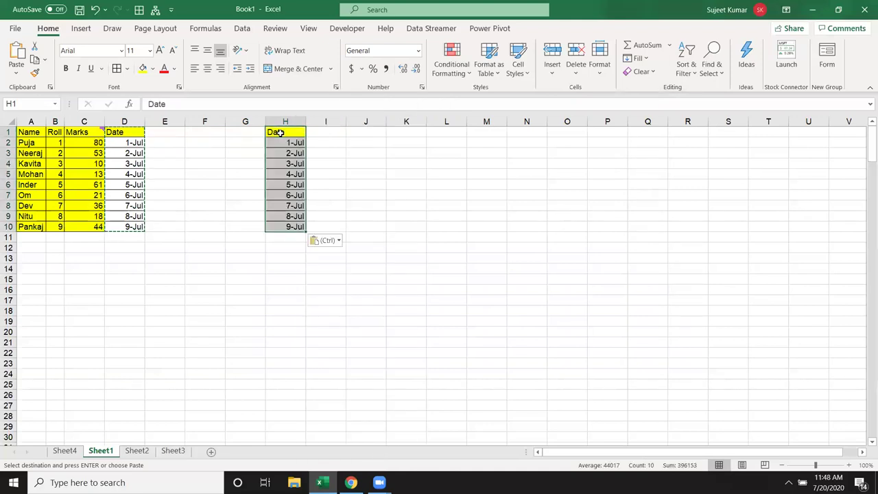
key(ctrl+z)
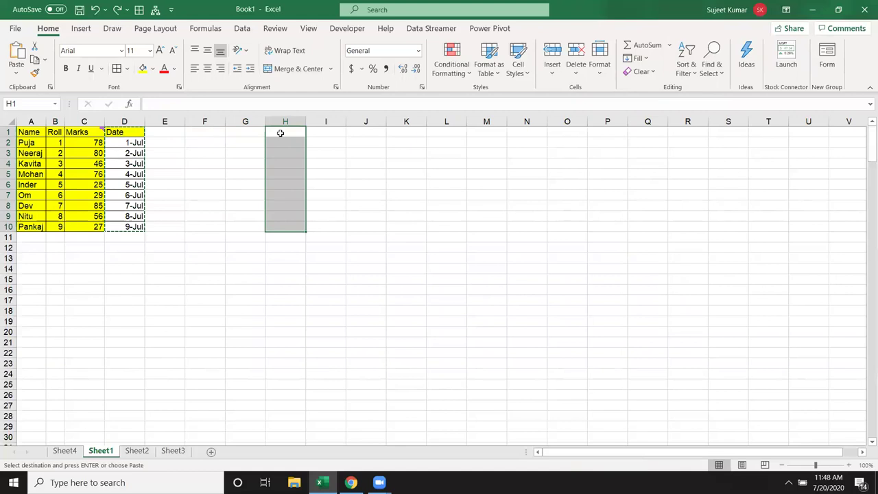
click(281, 133)
right_click(281, 133)
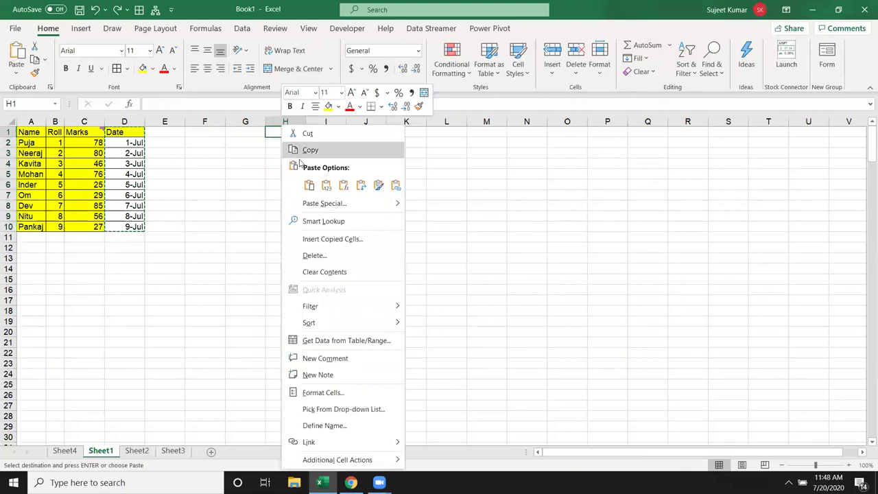
click(313, 204)
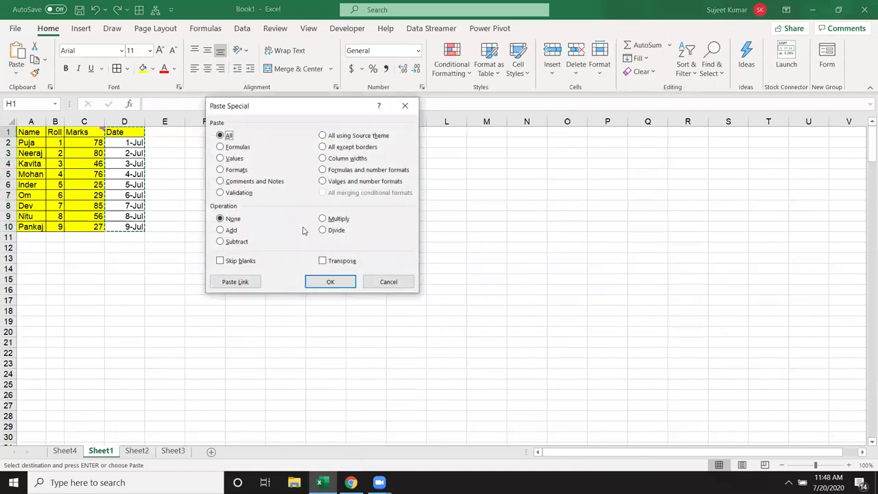
click(233, 158)
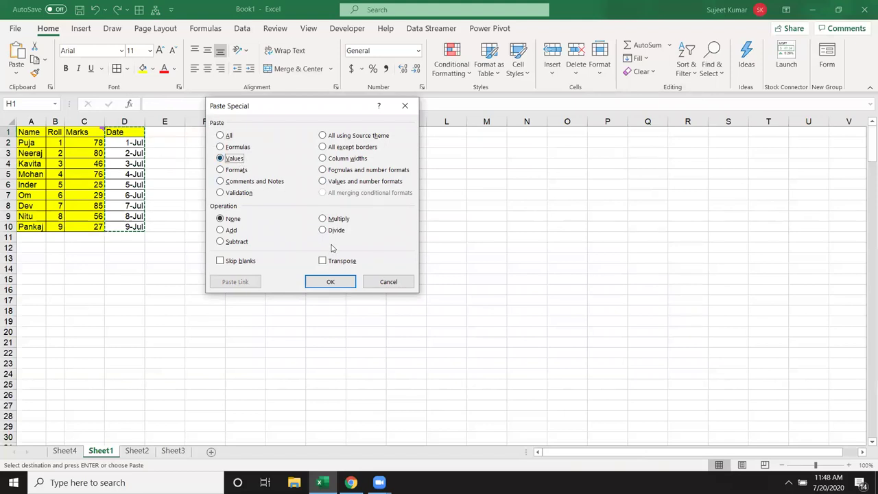
click(331, 278)
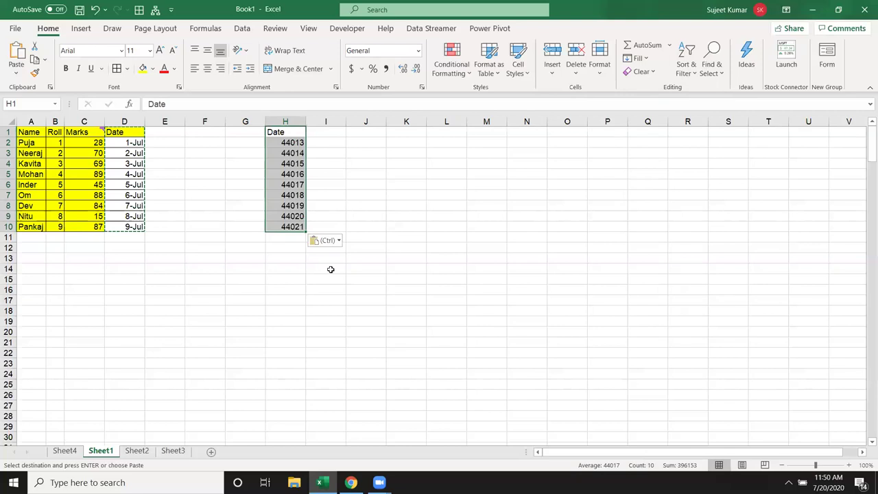
Enter 1/1 in J3 and switch it to General so it shows serial 43831
click(378, 154)
text(1/1)
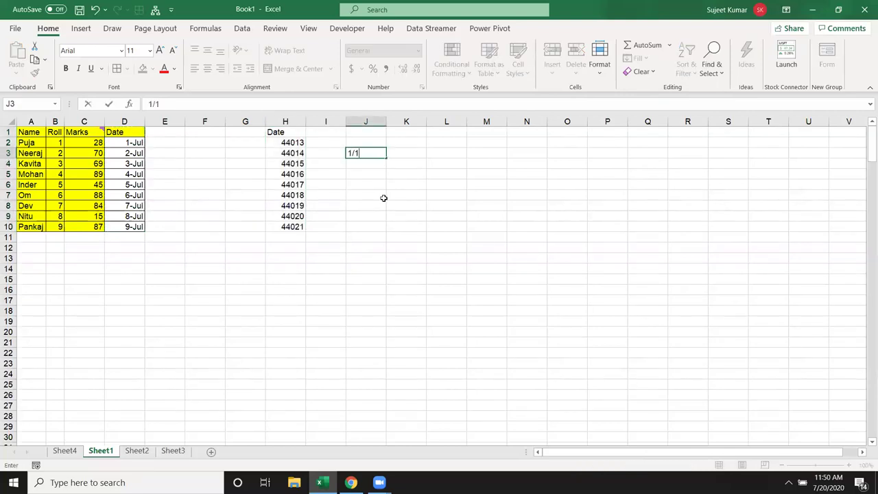
key(Return)
key(Up)
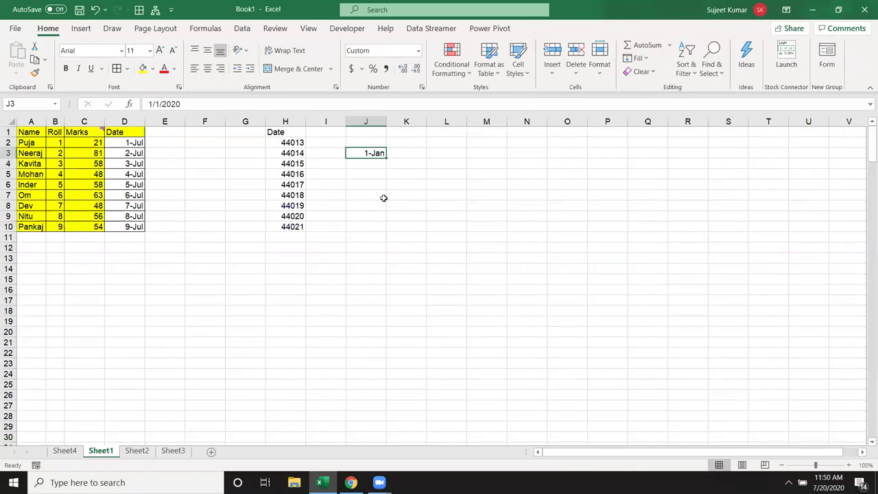
click(417, 52)
click(398, 72)
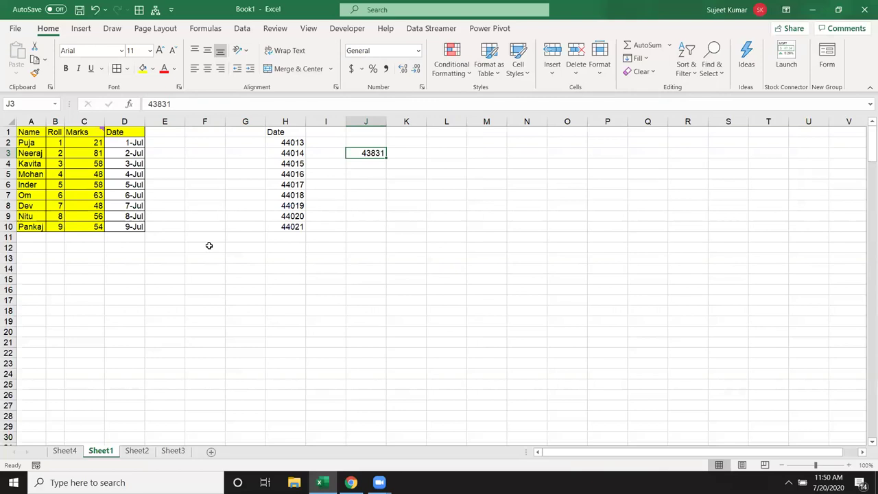
Enter the number 1 in F12 and reselect that cell
click(209, 245)
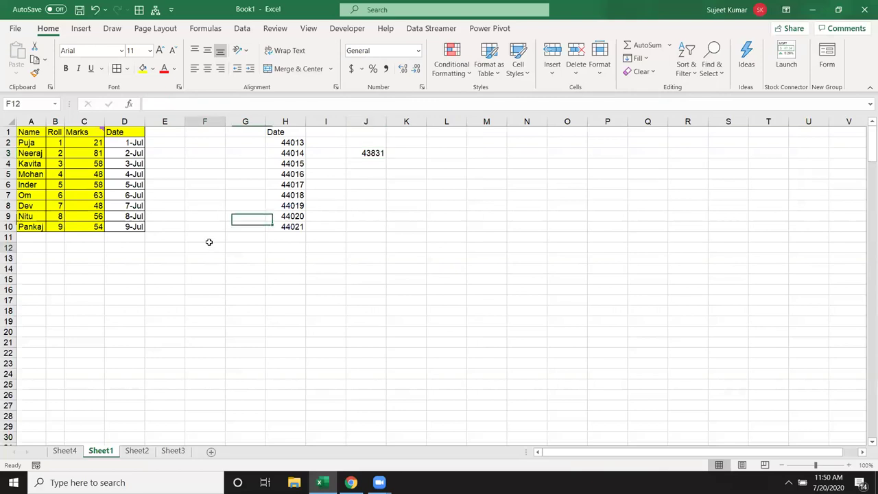
text(1)
key(Return)
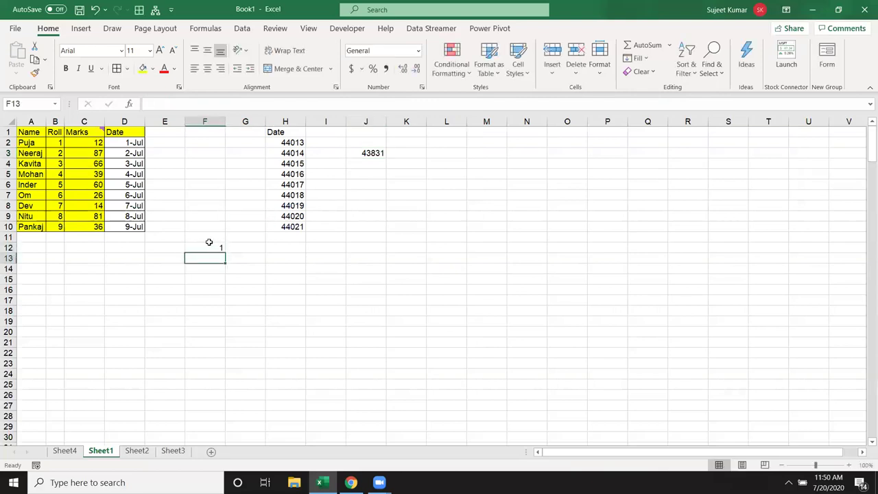
click(209, 244)
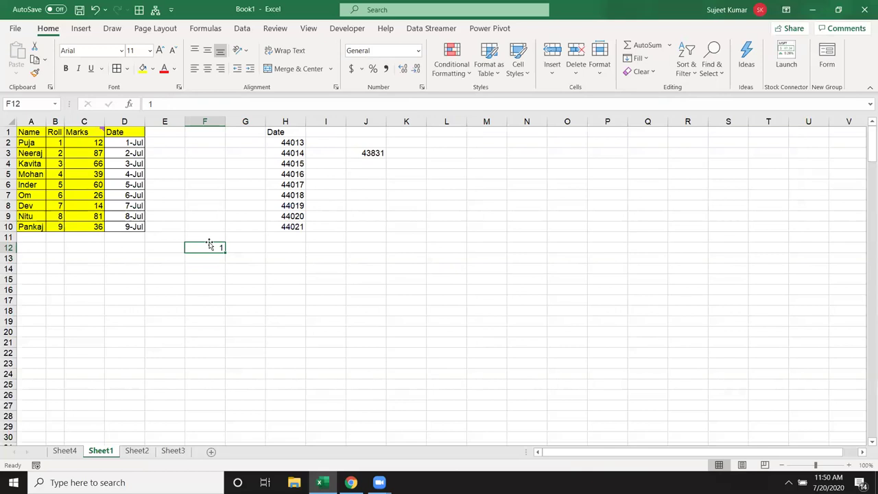
Format F12 as Short Date and enter 31, then 32, to see their dates
click(419, 52)
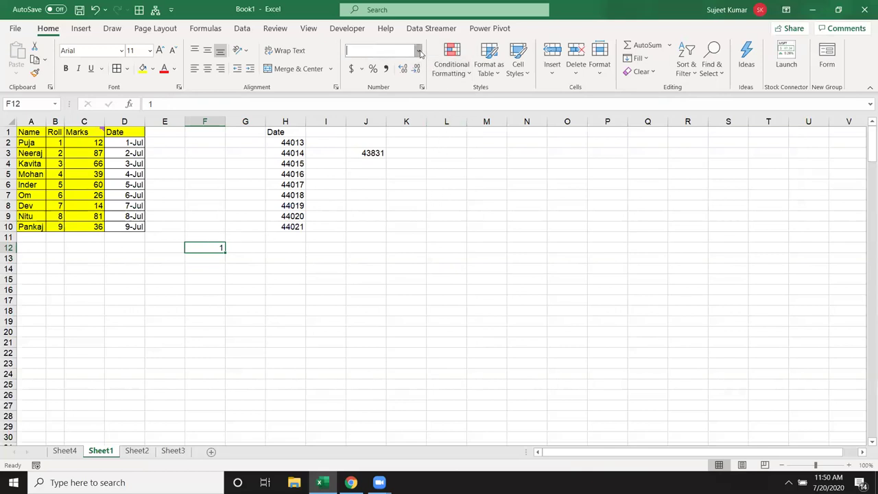
click(416, 186)
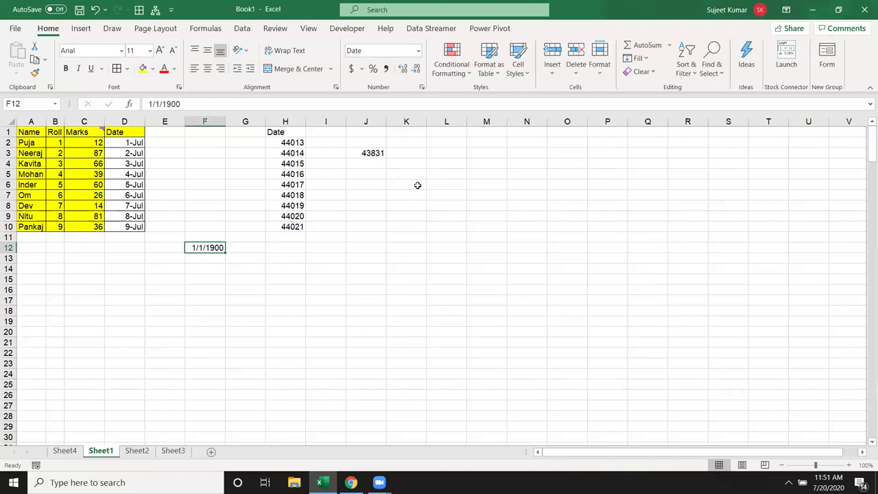
text(31)
key(Return)
key(Up)
text(32)
key(Return)
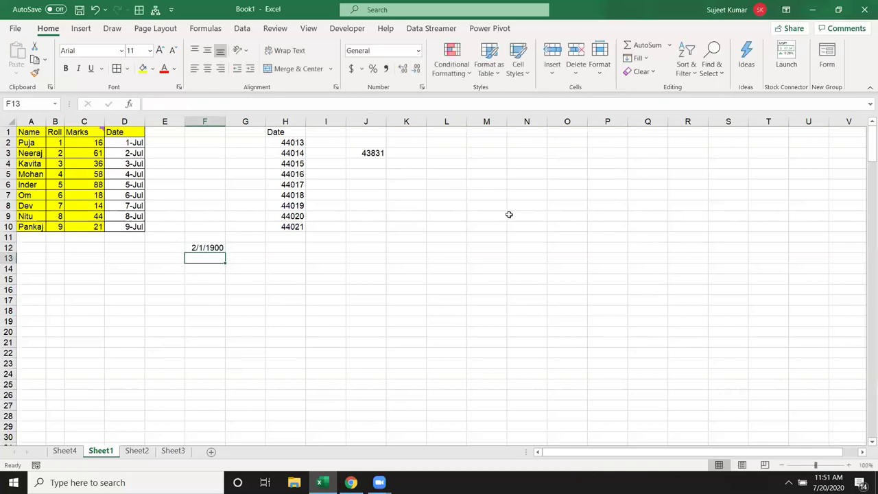
Enter 367 and then 43831 in F12, ending with 1/1/2020 displayed
key(Up)
text(367)
key(Return)
key(Up)
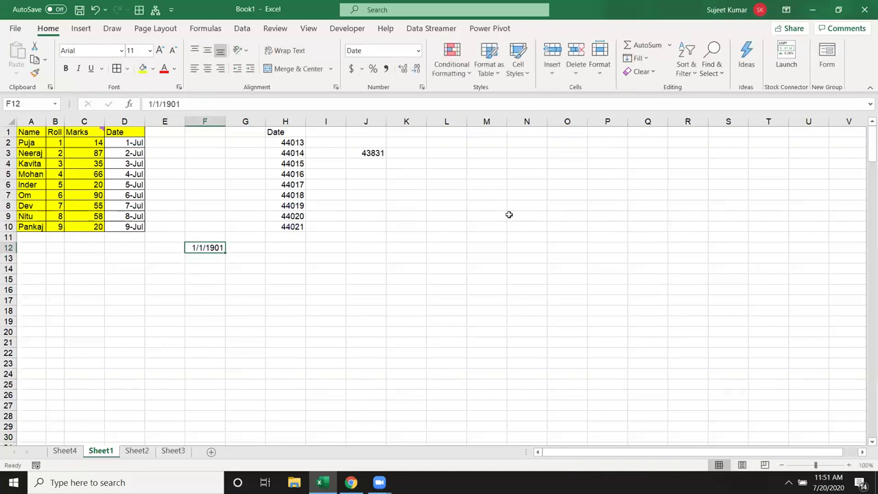
text(43831)
key(Return)
key(Up)
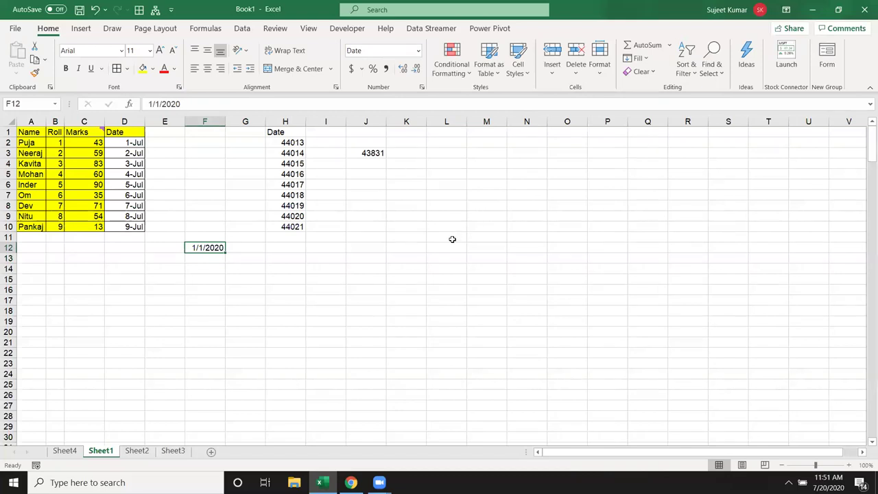
Enter 7/20 in J11 and inspect the full date in edit mode without changing it
click(370, 235)
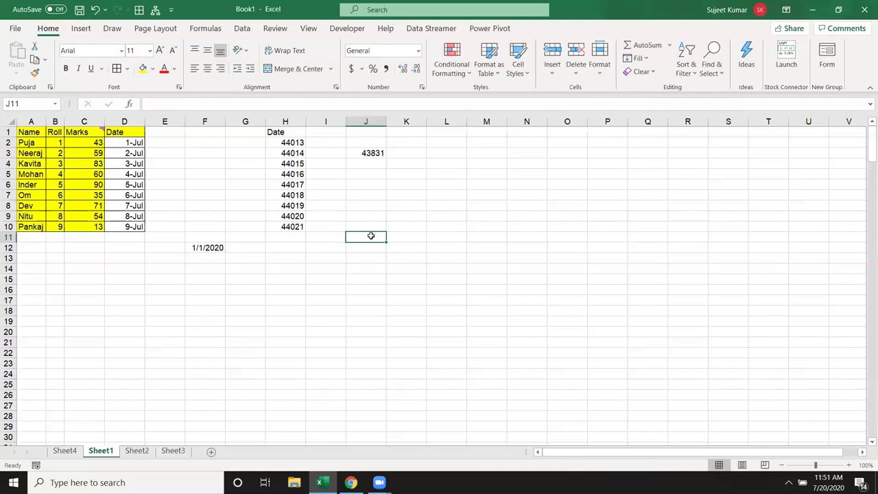
text(7/)
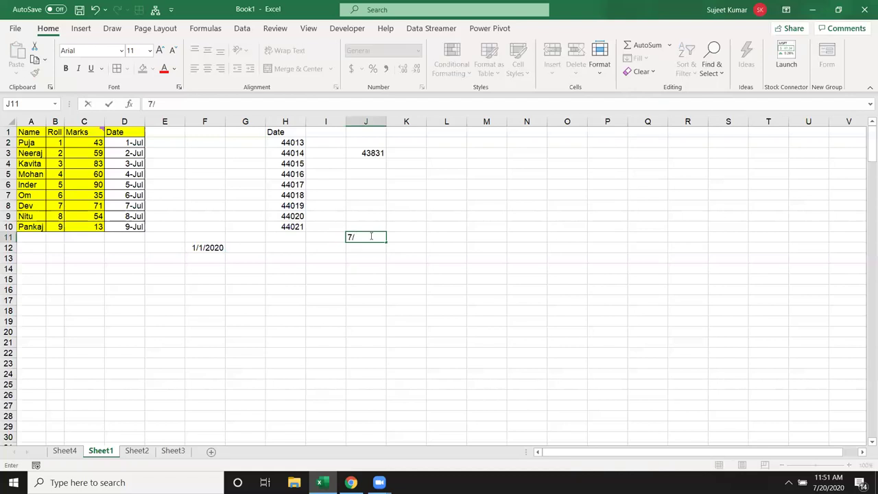
text(20)
key(Return)
click(370, 237)
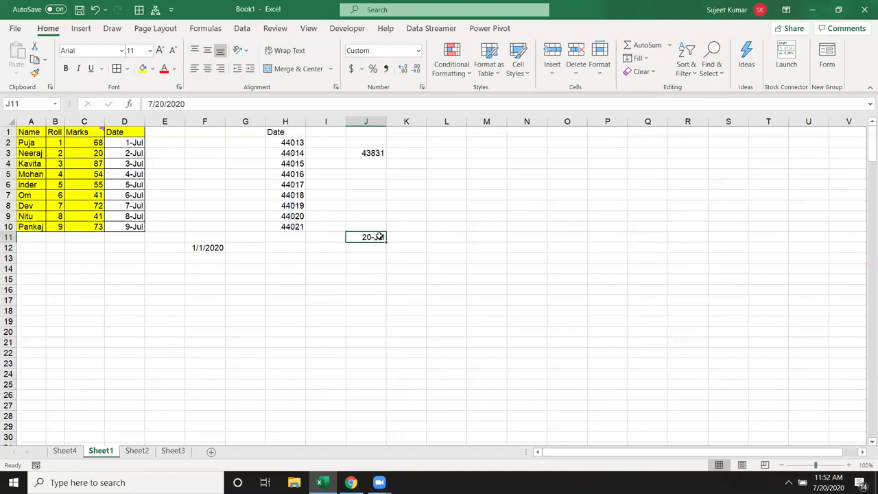
double_click(382, 237)
key(Escape)
Switch J11 to General to see 44032, then back to Short Date
click(421, 52)
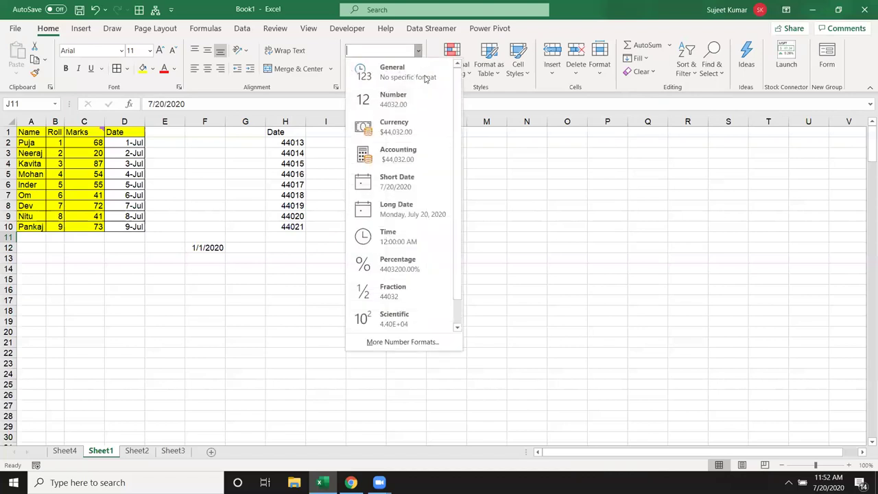
click(424, 79)
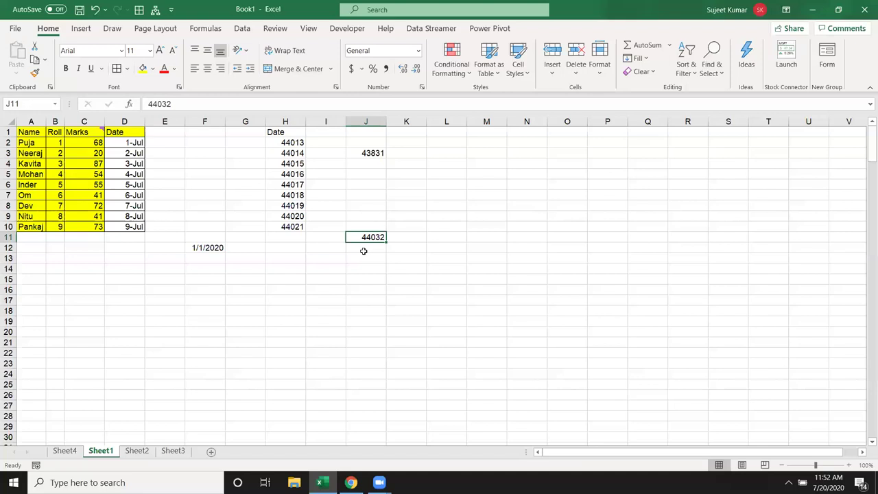
click(418, 51)
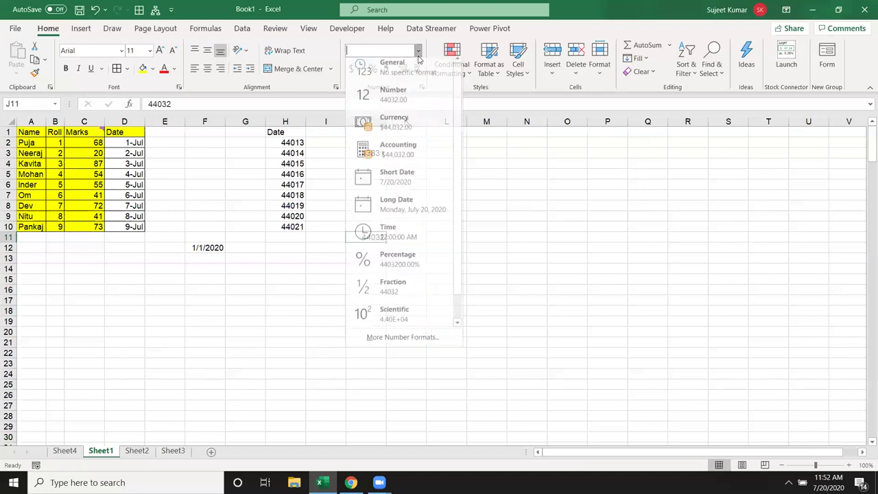
click(406, 187)
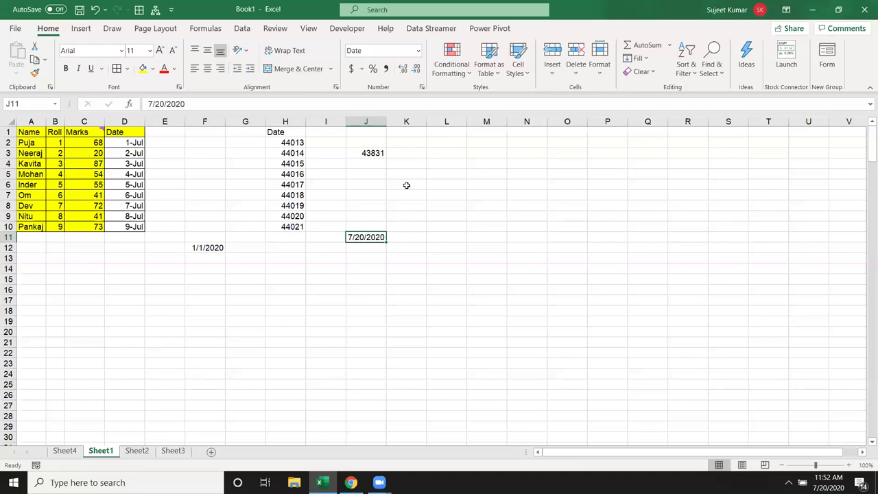
Enter 1-jan-20 in G13 and =G13+20 in H13, giving 21-Jan-20
click(359, 248)
click(358, 238)
click(248, 255)
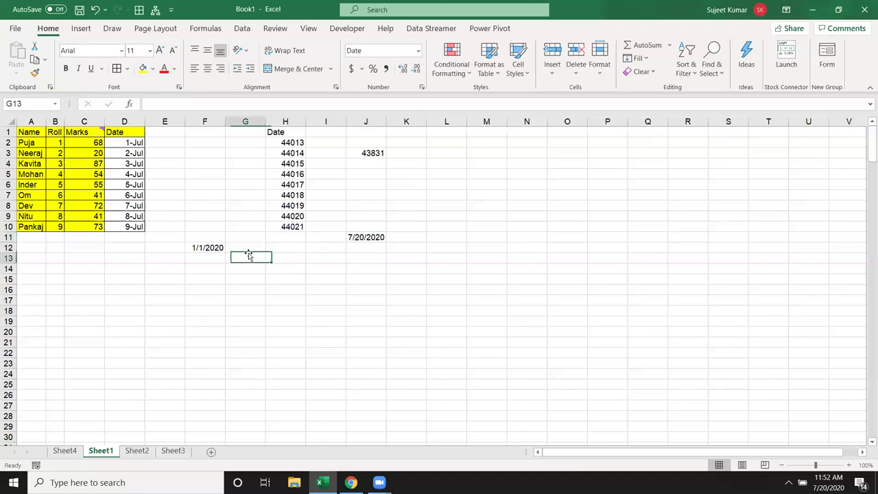
text(1-jan-20 20)
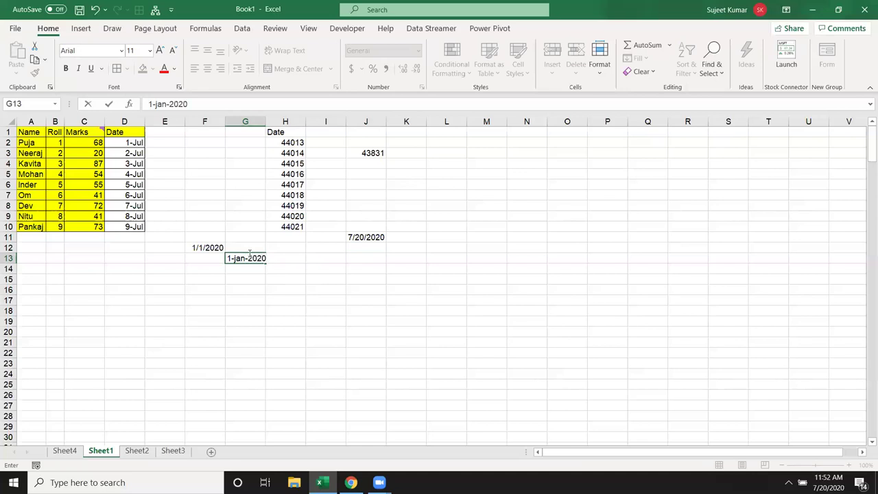
key(Return)
key(Up)
key(Right)
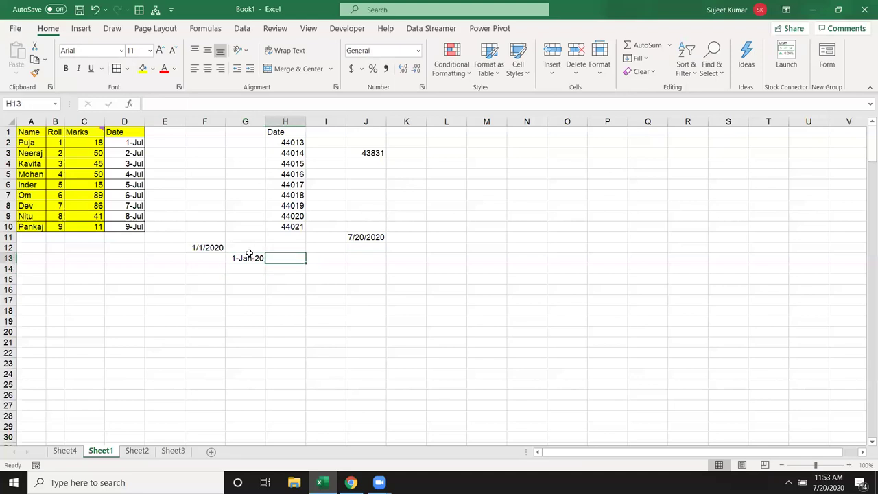
text(=)
key(Left)
text(+20)
key(Return)
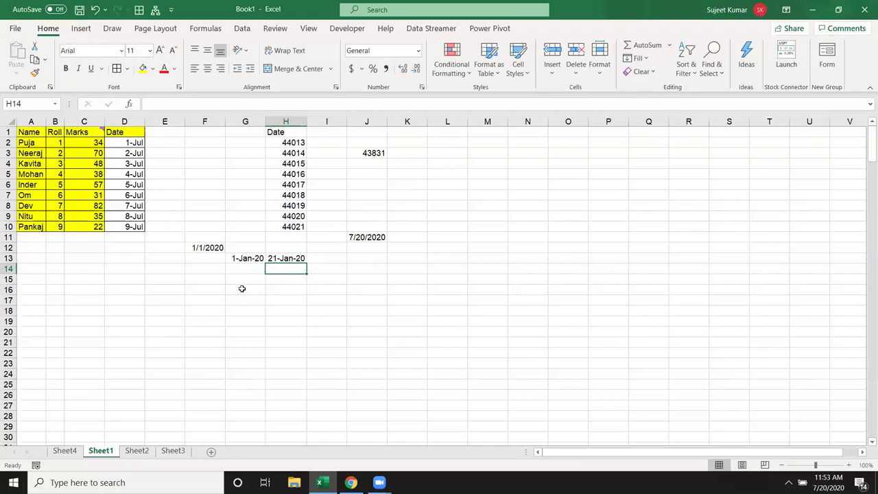
Enter the text 12sds in G16 and =G16+20 in H16, producing #VALUE!
click(238, 288)
text(12)
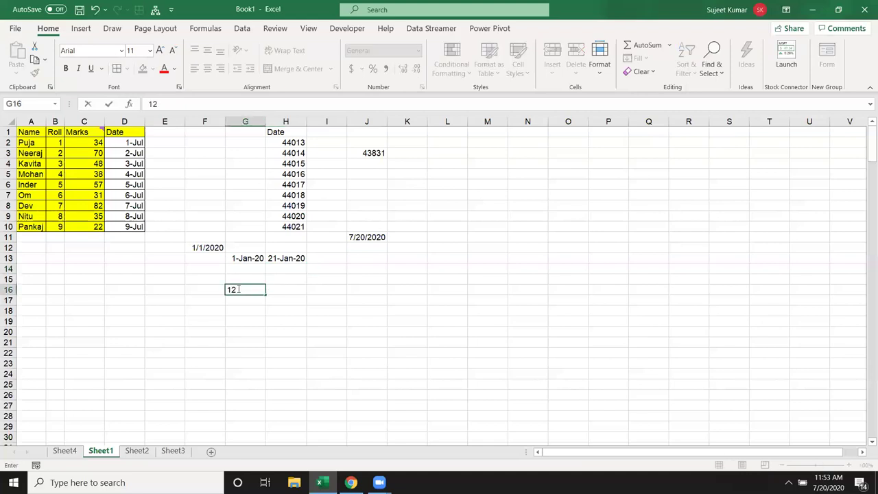
text(sds)
click(288, 294)
text(=G16+20)
key(Return)
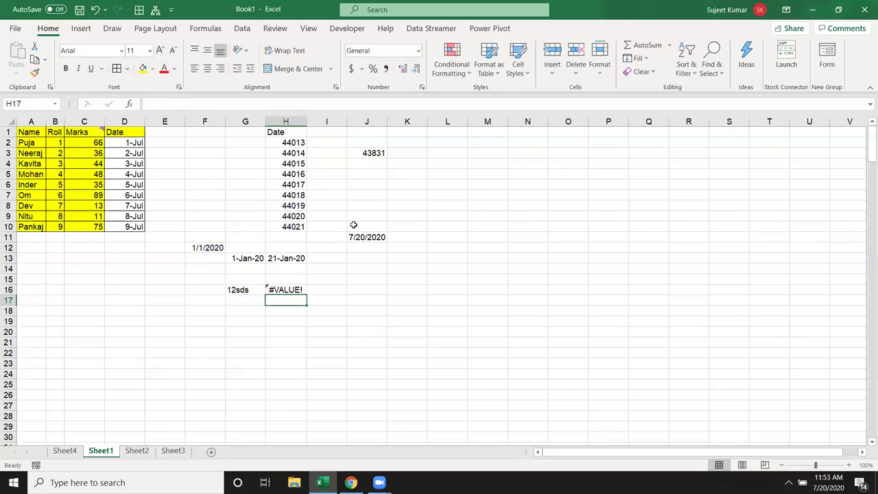
Switch G13 and H13 each to General, showing their serial numbers
click(285, 258)
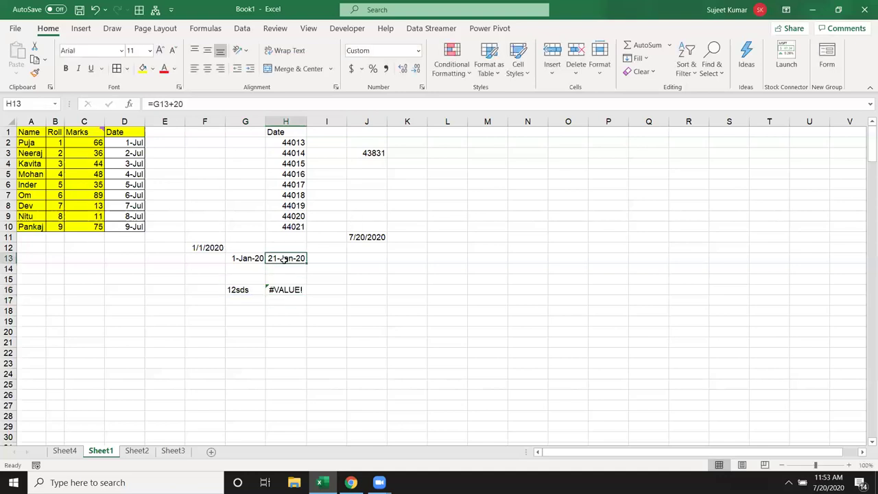
click(248, 258)
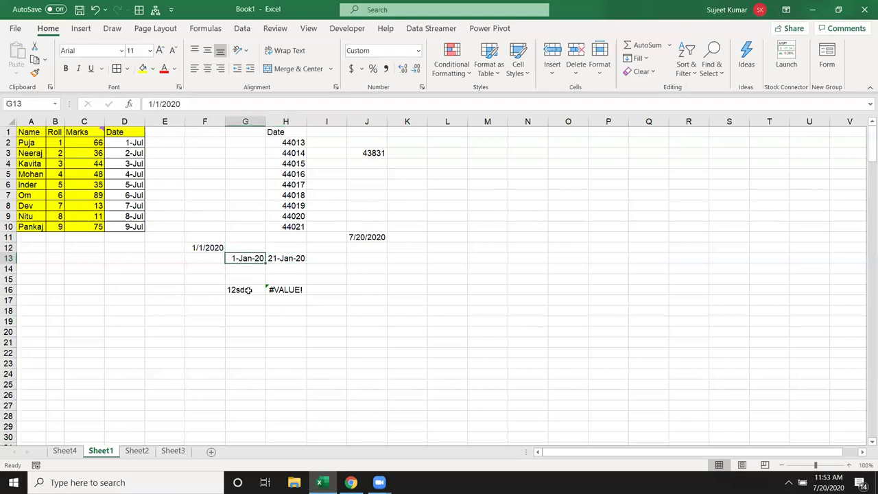
click(416, 54)
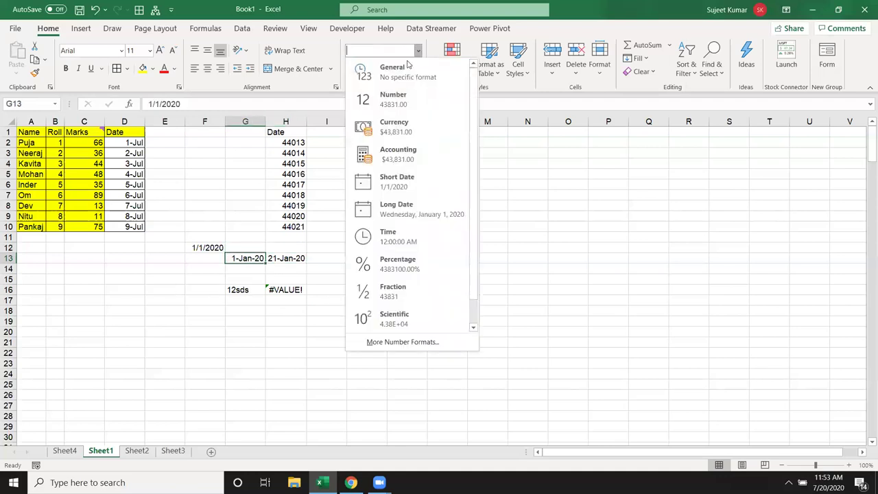
click(374, 69)
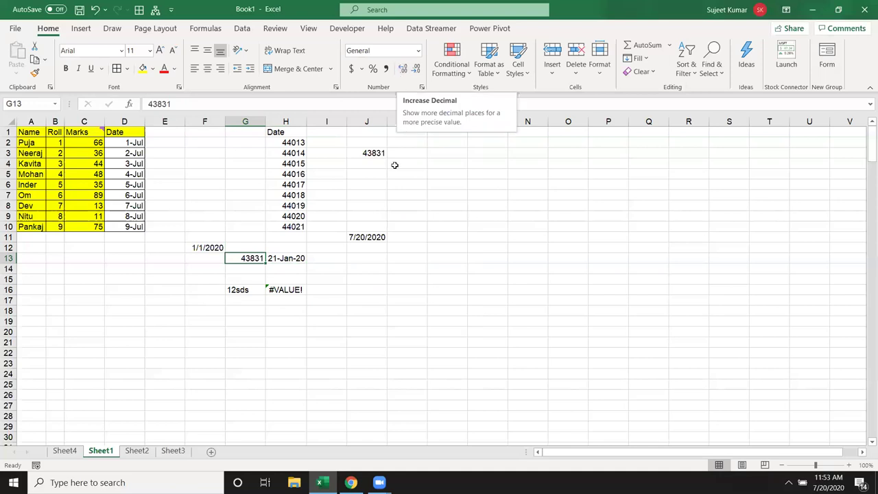
click(294, 258)
click(417, 51)
click(398, 75)
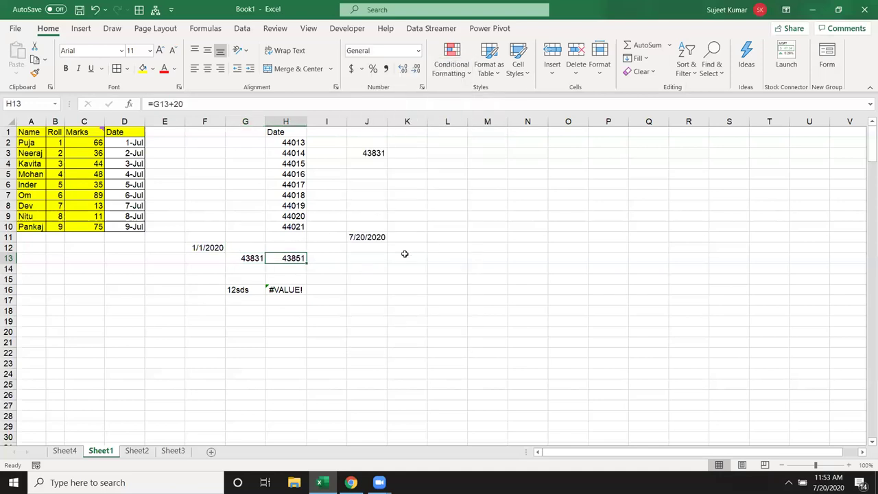
Format G13:H13 as dates with Ctrl+Shift+3, then select the Date column D1:D10
click(254, 261)
drag(261, 259, 273, 259)
click(418, 50)
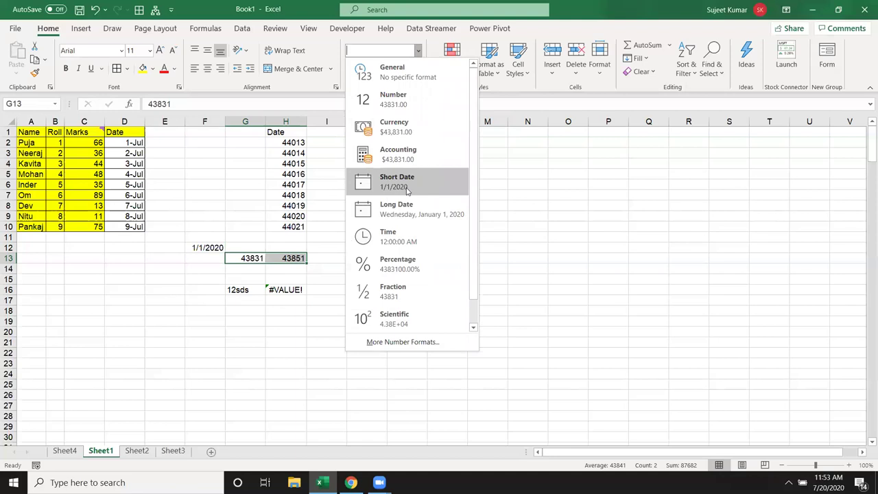
click(254, 304)
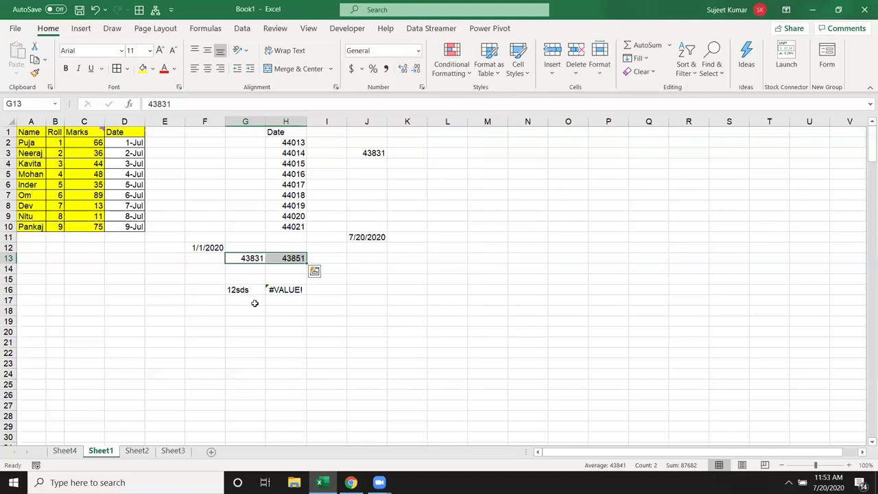
key(ctrl+shift+3)
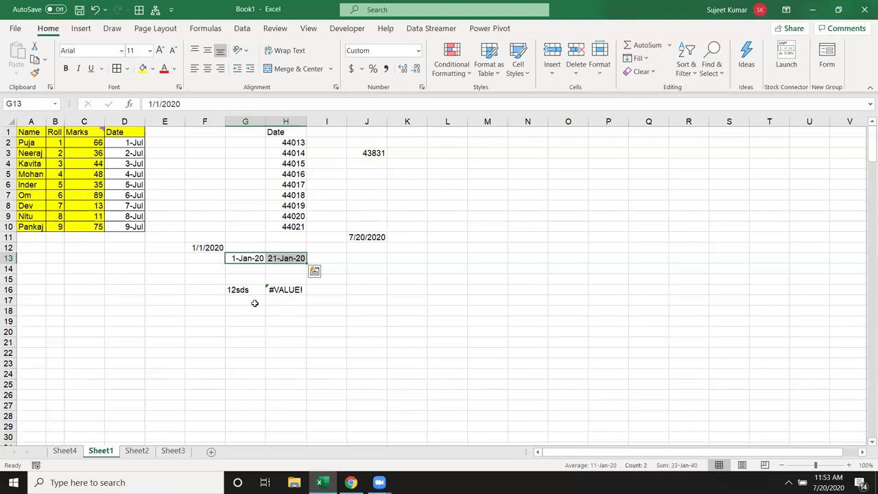
drag(125, 134, 135, 227)
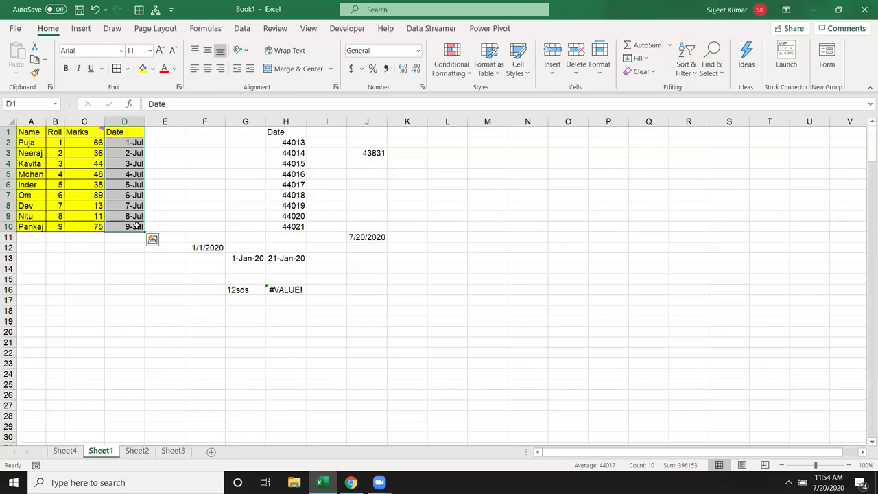
Copy the Date column and paste it into K1:K10 as values only
key(ctrl+c)
right_click(408, 134)
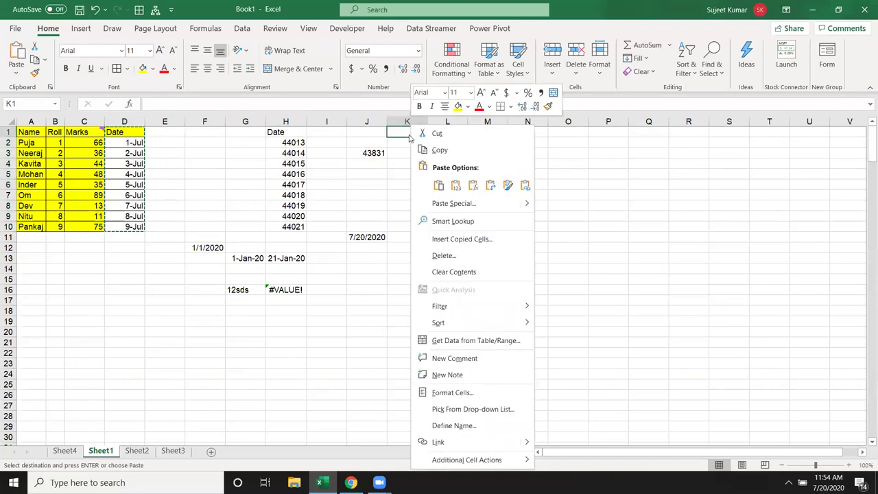
click(446, 204)
click(368, 161)
click(482, 284)
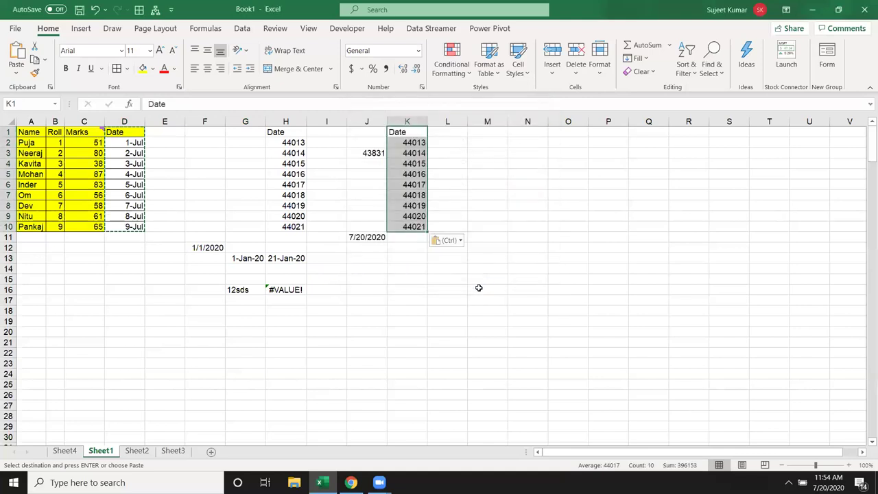
click(389, 277)
Clear everything in columns F through K and copy D1:D10 again
drag(195, 130, 415, 159)
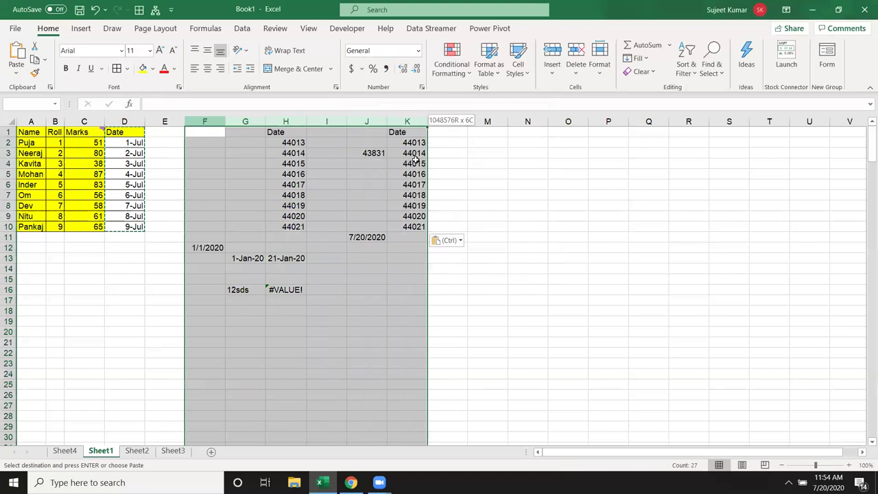
key(Delete)
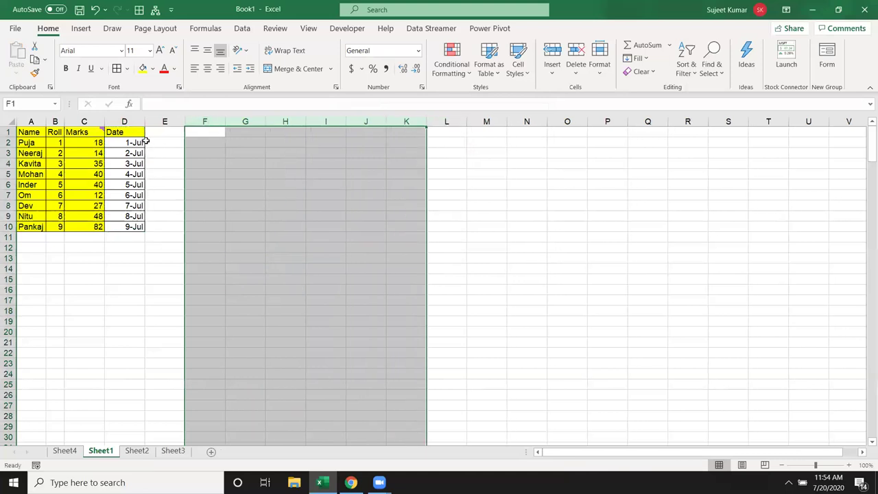
click(133, 136)
drag(133, 136, 135, 227)
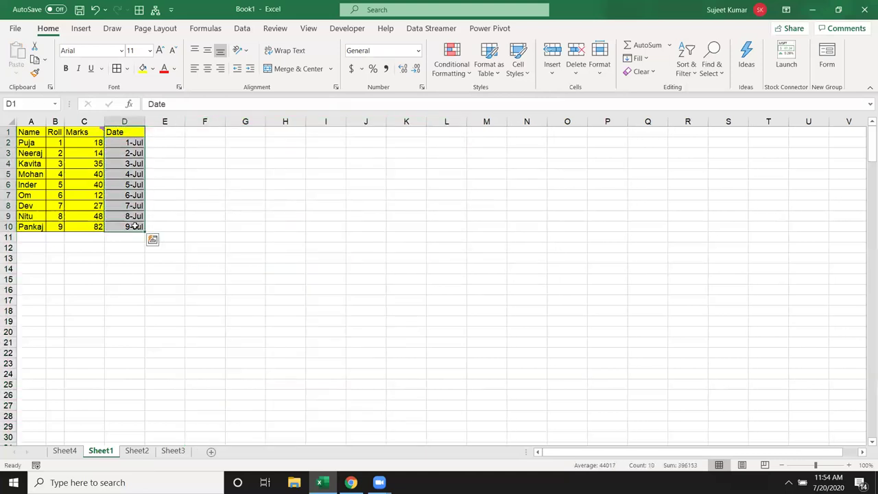
key(ctrl+c)
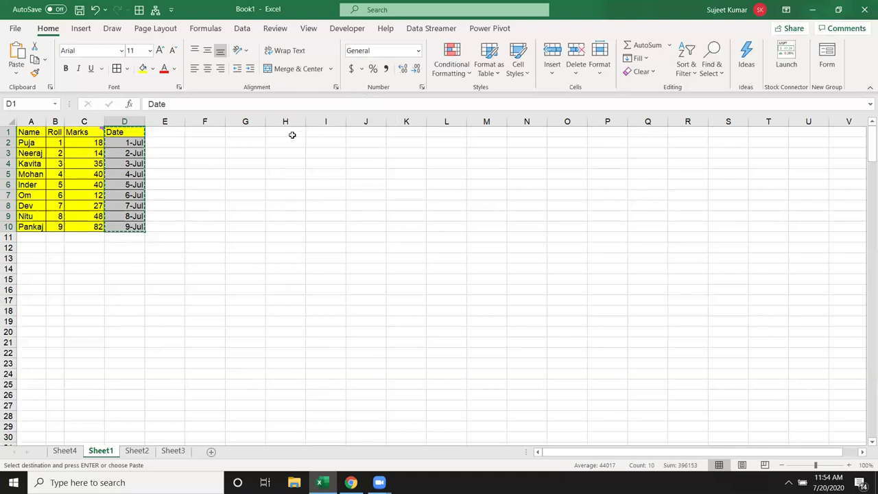
Paste Special the dates into H1:H10 with values and number formats, showing 1-Jul through 9-Jul
click(291, 133)
right_click(291, 133)
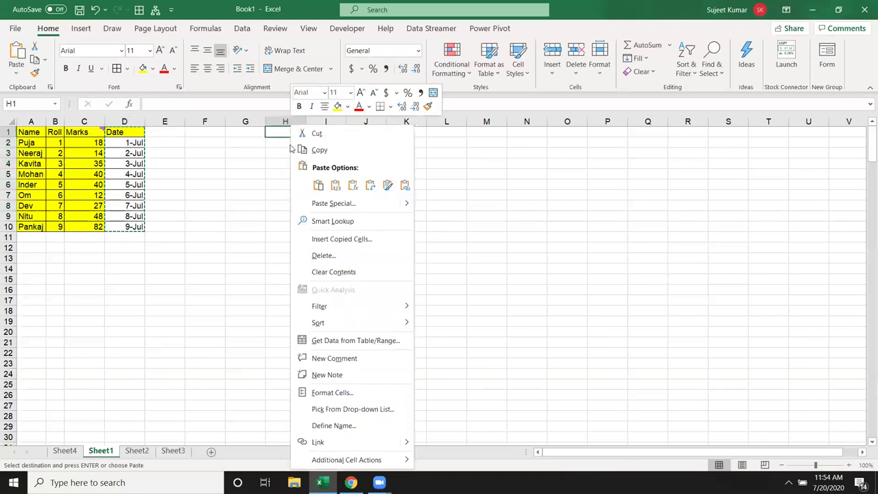
click(332, 203)
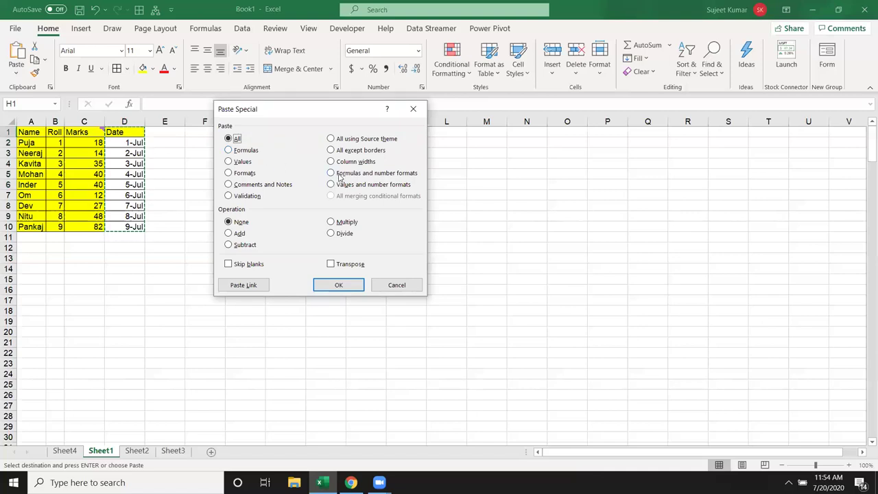
click(339, 184)
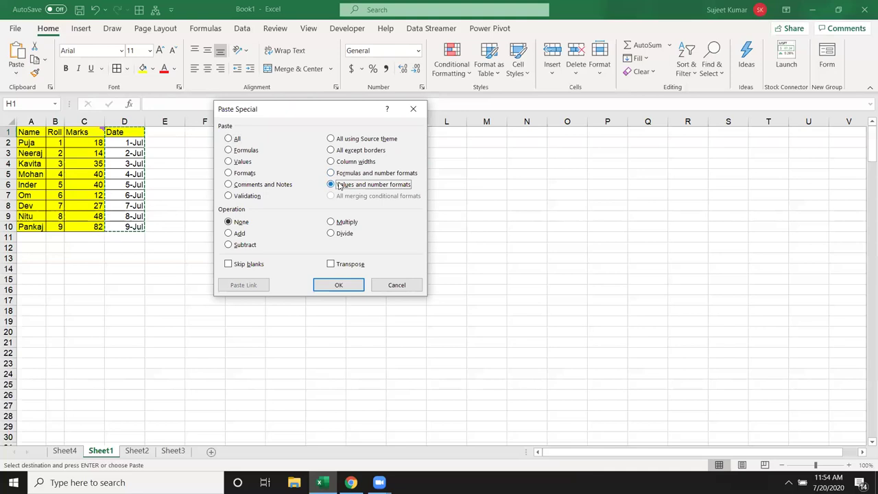
click(361, 289)
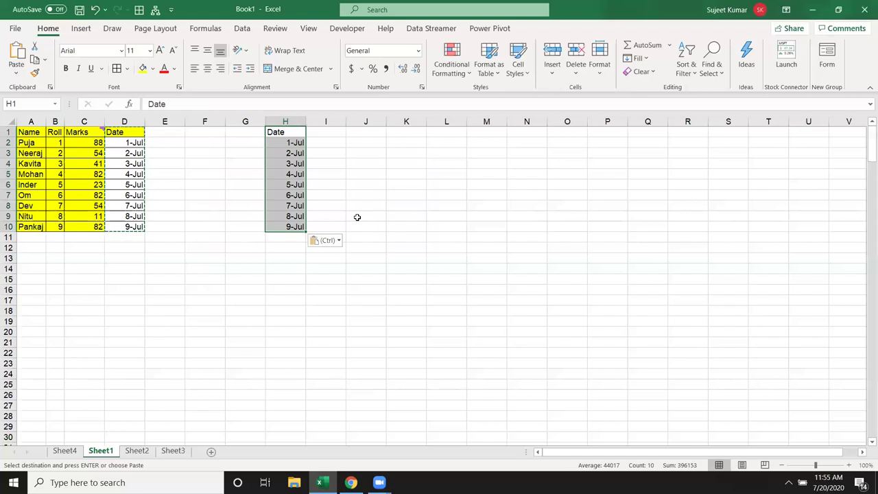
key(Escape)
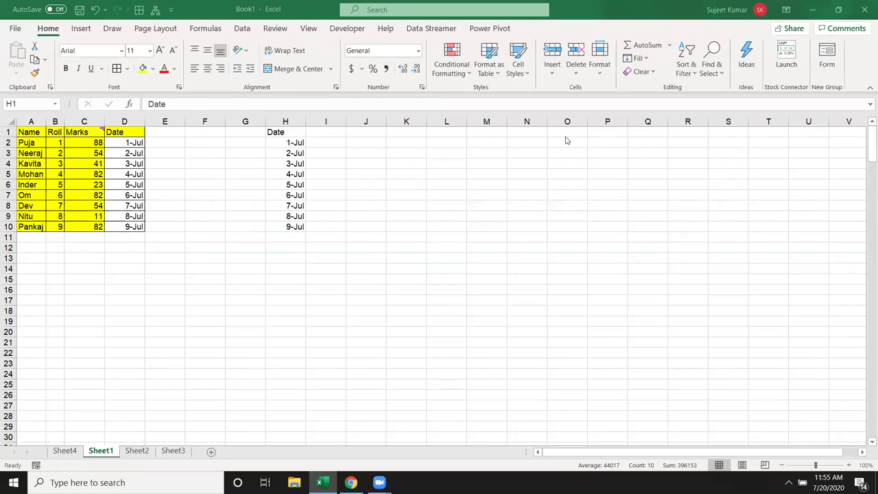
On Sheet2, enter 30 in C9 and 20 in D9
click(137, 451)
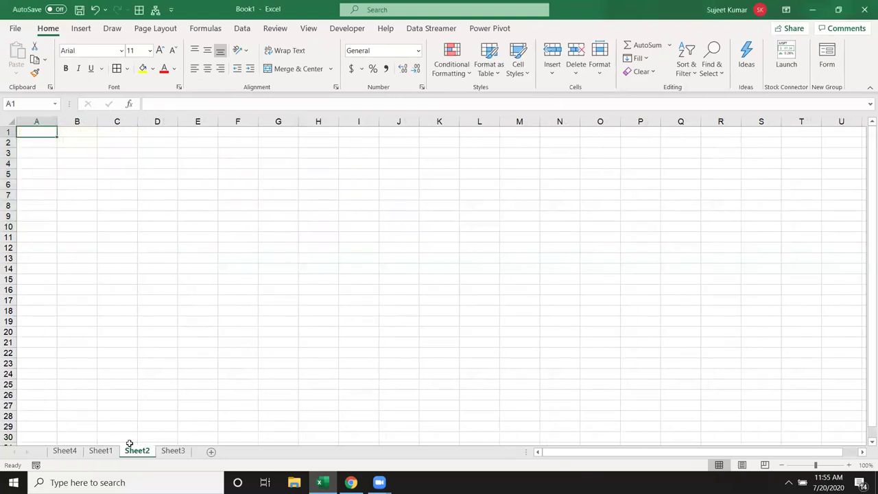
click(111, 211)
text(30)
key(Tab)
text(20)
key(Return)
Copy C9's 30 and paste it over D9
click(111, 217)
key(ctrl+c)
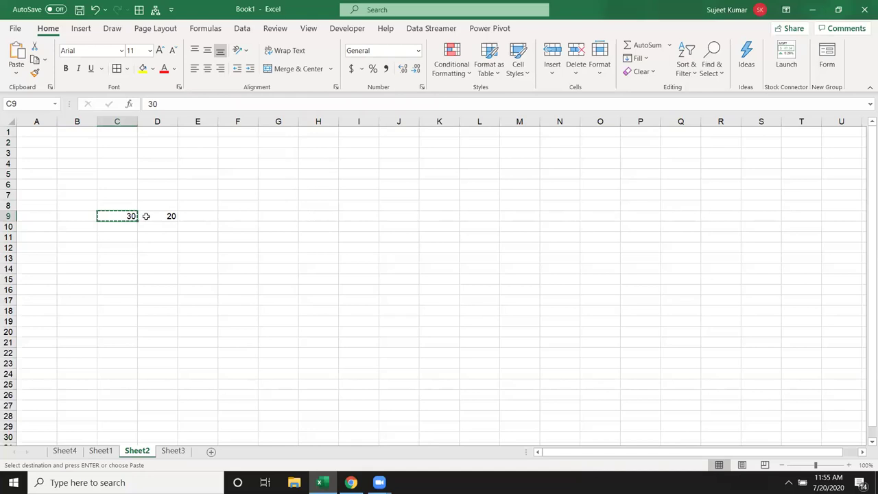
click(146, 216)
key(ctrl+v)
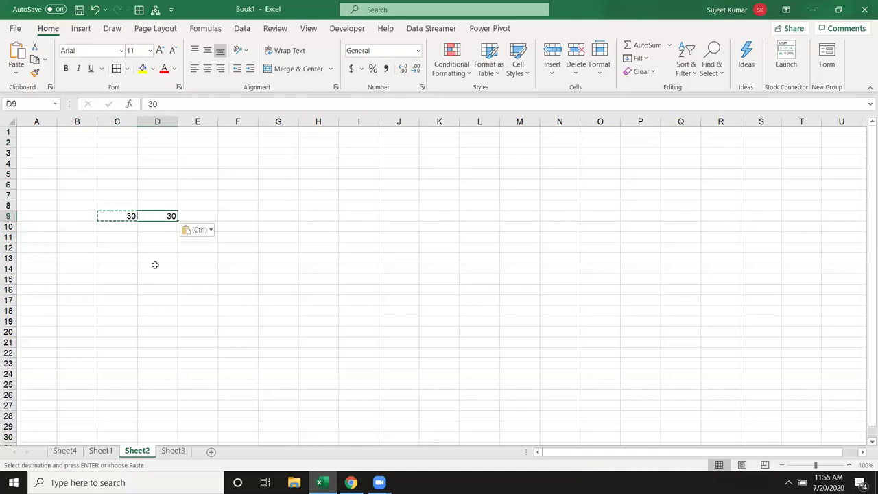
Undo the plain paste and Paste Special Add the copied 30 onto D9's 20, giving 50
key(ctrl+z)
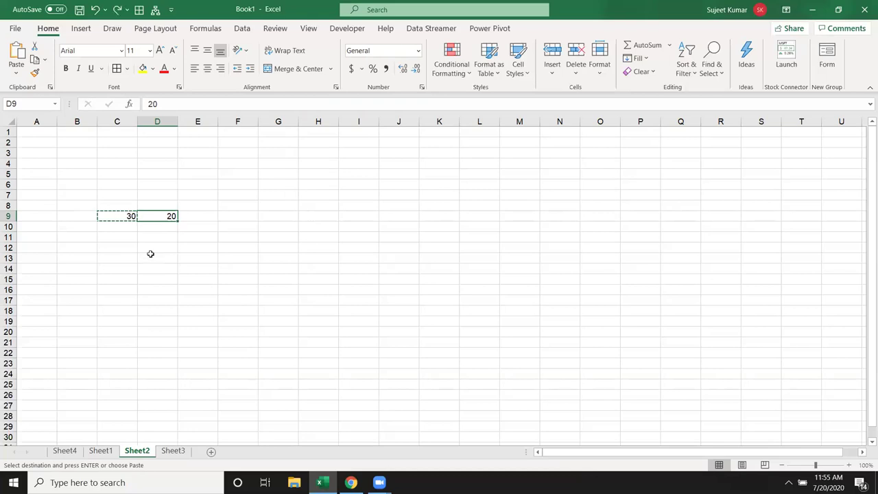
right_click(160, 219)
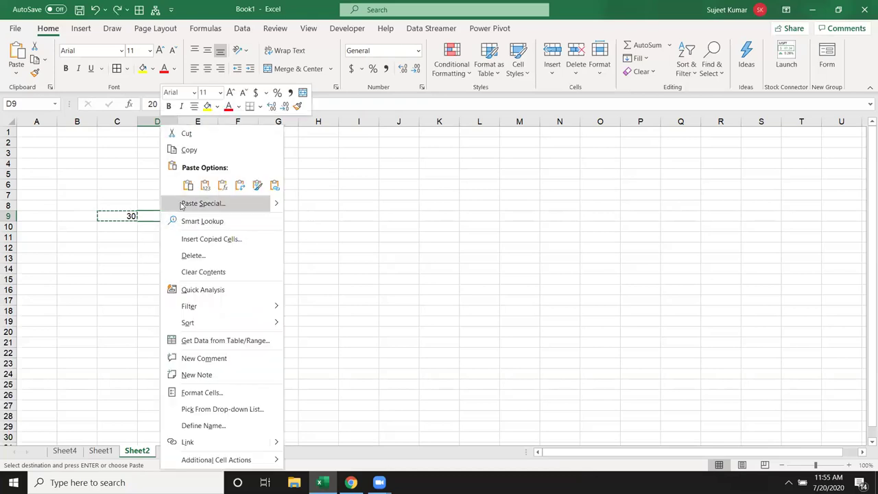
click(203, 203)
drag(175, 112, 475, 99)
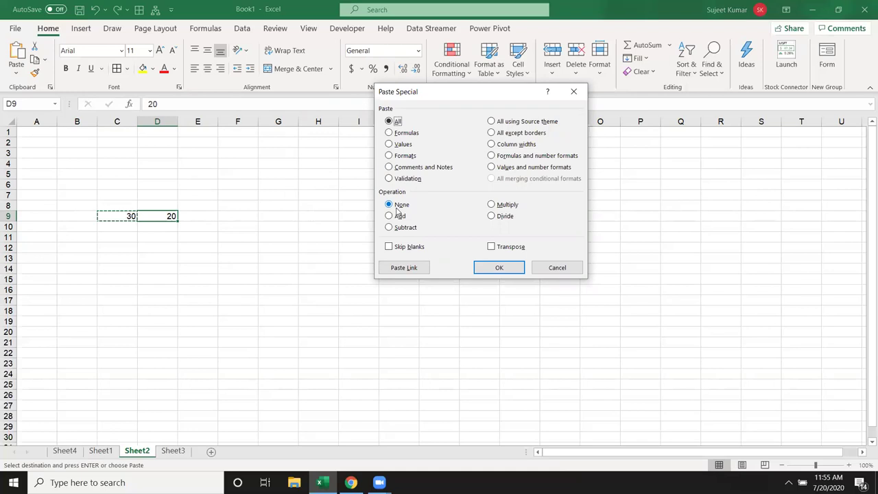
click(401, 217)
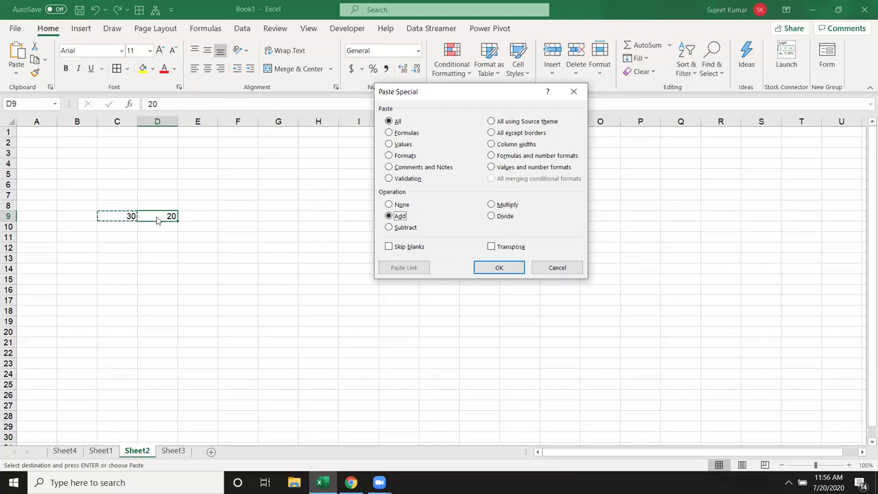
click(495, 275)
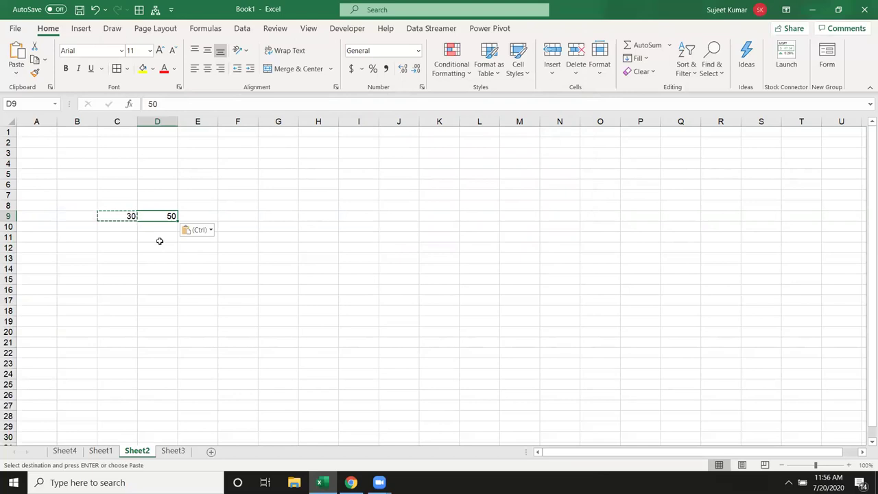
mouse_move(108, 192)
mouse_down()
mouse_move(149, 236)
mouse_move(180, 243)
mouse_up()
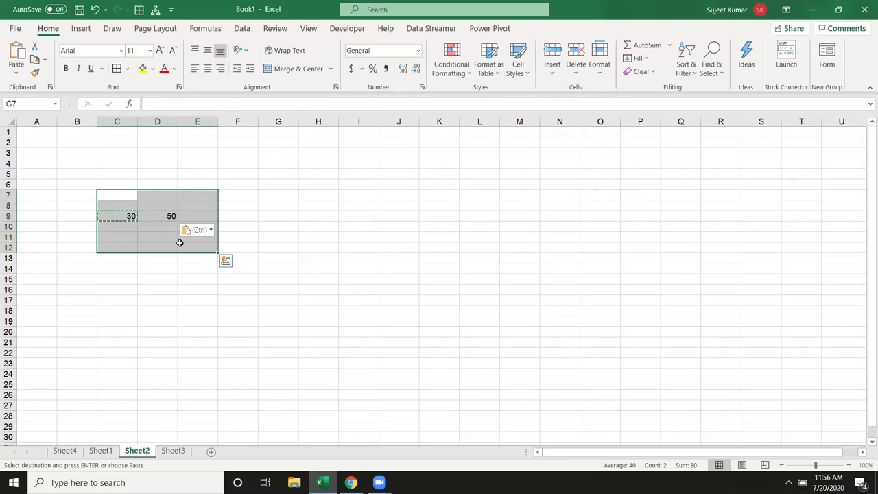
Clear the 30 and 50 values and enter 20% in B2
key(Delete)
click(90, 151)
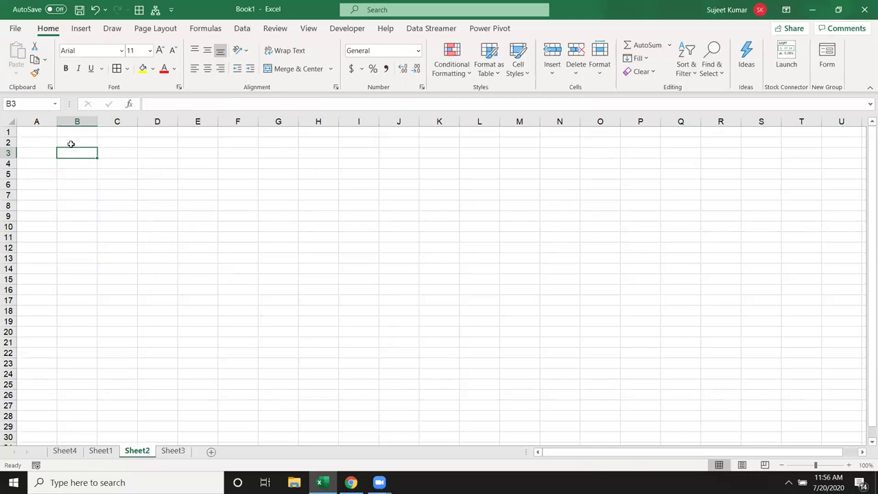
click(33, 130)
click(83, 141)
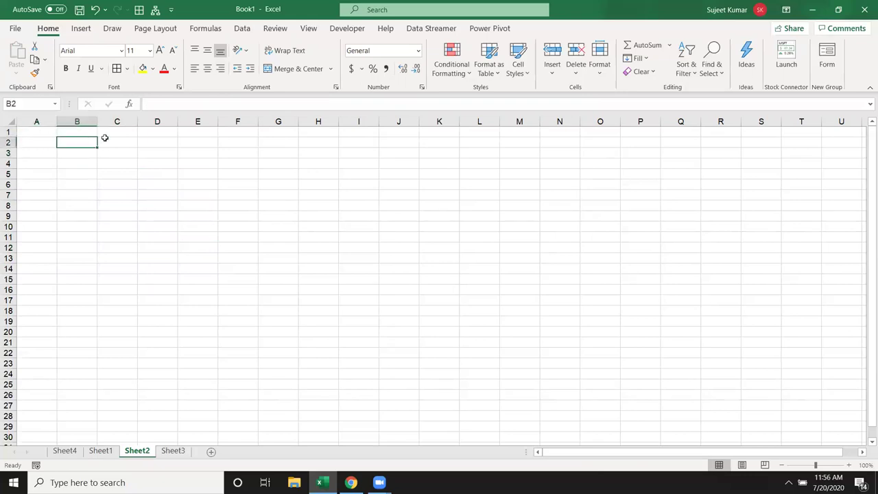
text(20%)
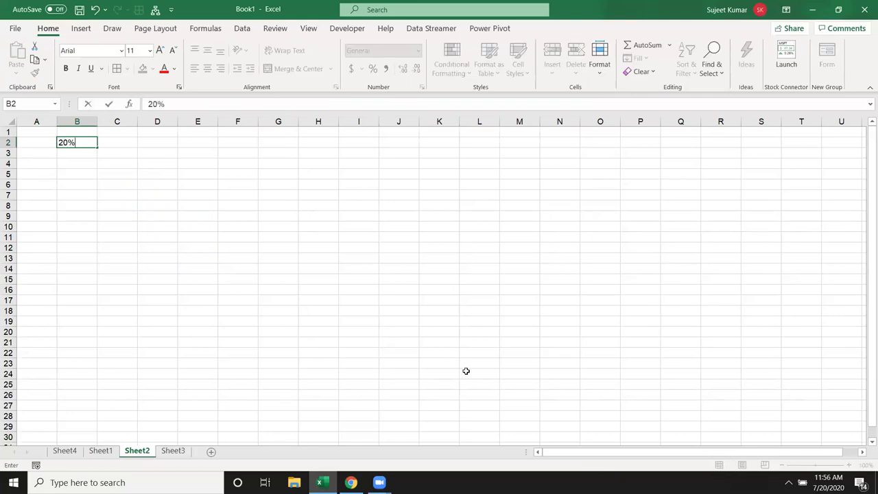
key(Return)
key(Up)
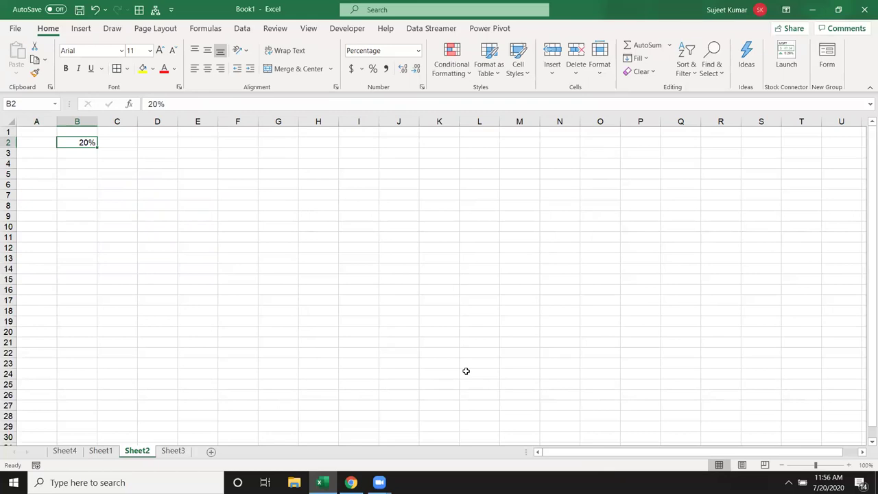
Enter 20 in C2 and apply Percent Style to it
key(Right)
text(20)
key(Return)
key(Up)
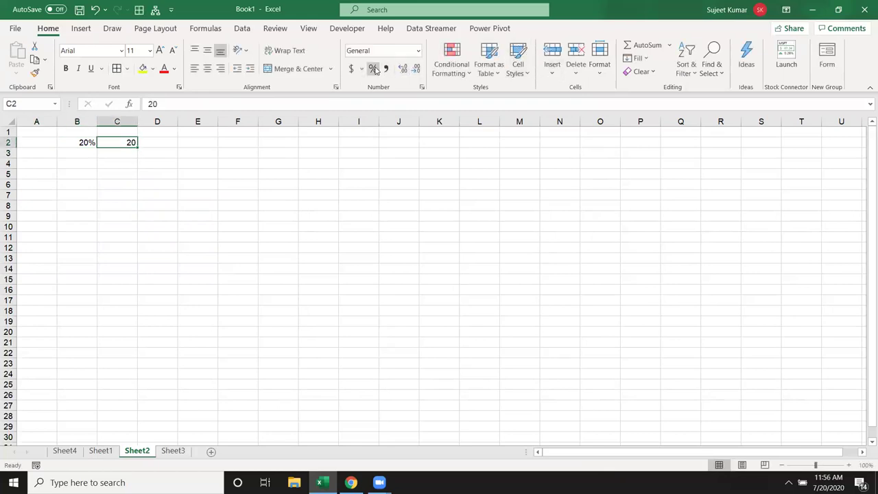
click(373, 69)
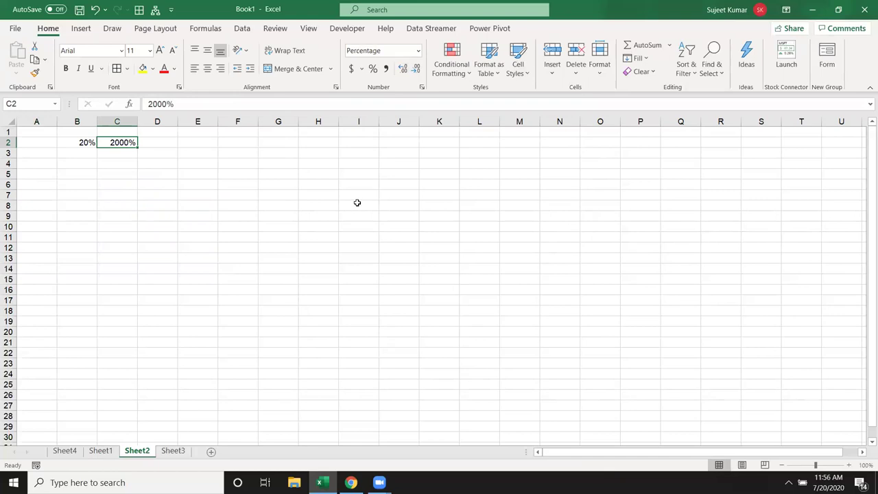
Enter 0.20 in D2 and show it as 20%, then clear all of row 2
click(176, 146)
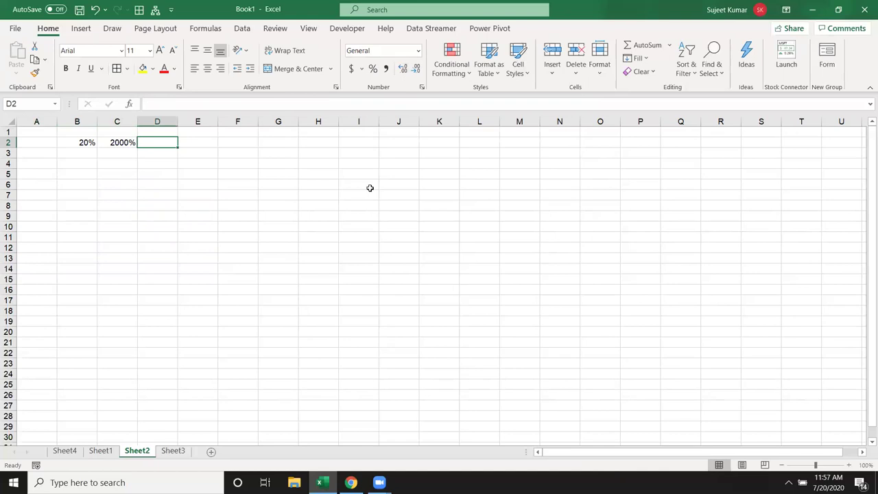
text(0.20)
key(Return)
click(170, 142)
click(373, 69)
click(8, 142)
key(Delete)
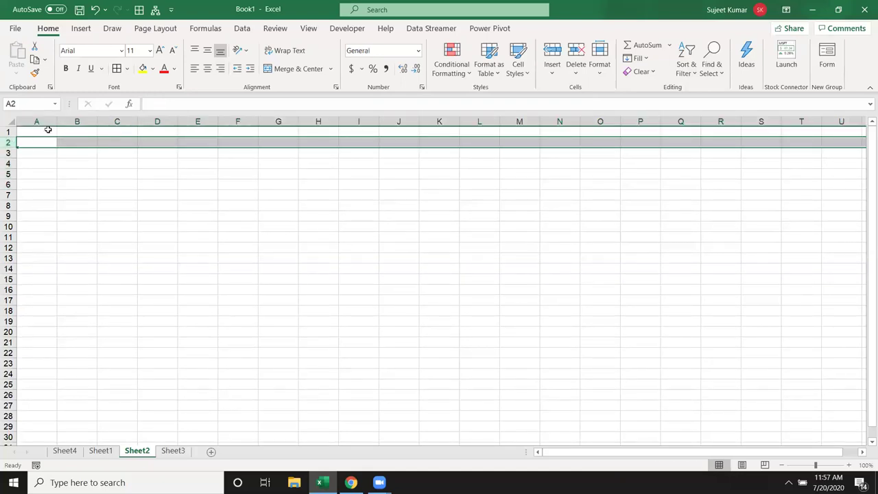
Enter the label % in cell A1
click(48, 129)
text(%)
key(Return)
Fill A2:L17 with the formula =RANDBETWEEN(10,90)
text(=ra)
key(Down)
key(Down)
key(Down)
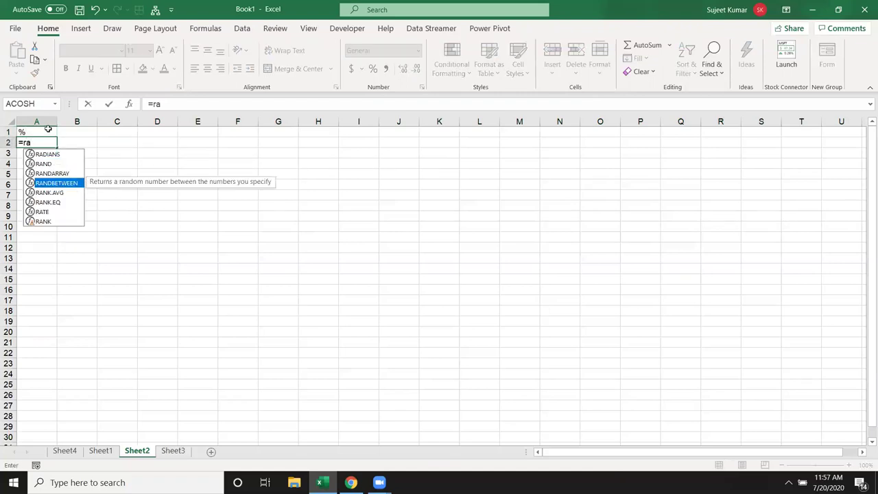
key(Tab)
text(140)
key(BackSpace)
key(BackSpace)
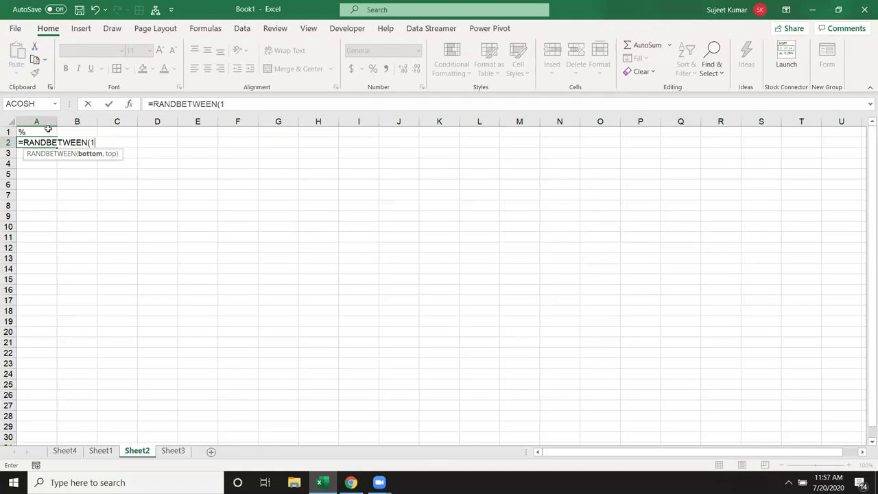
text(0,90)
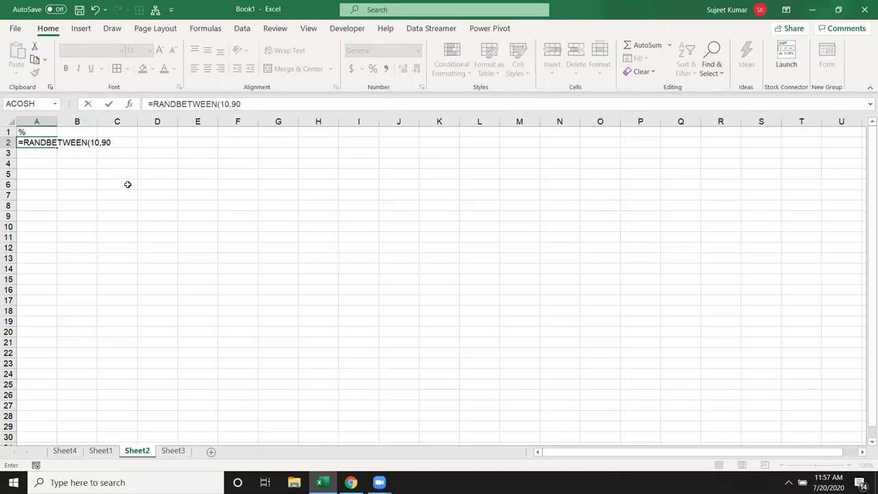
click(157, 183)
drag(37, 142, 461, 304)
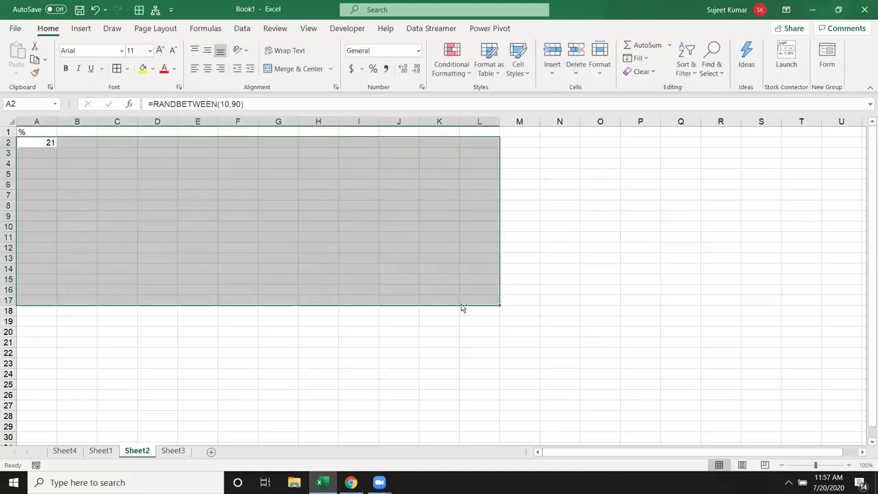
key(ctrl+Return)
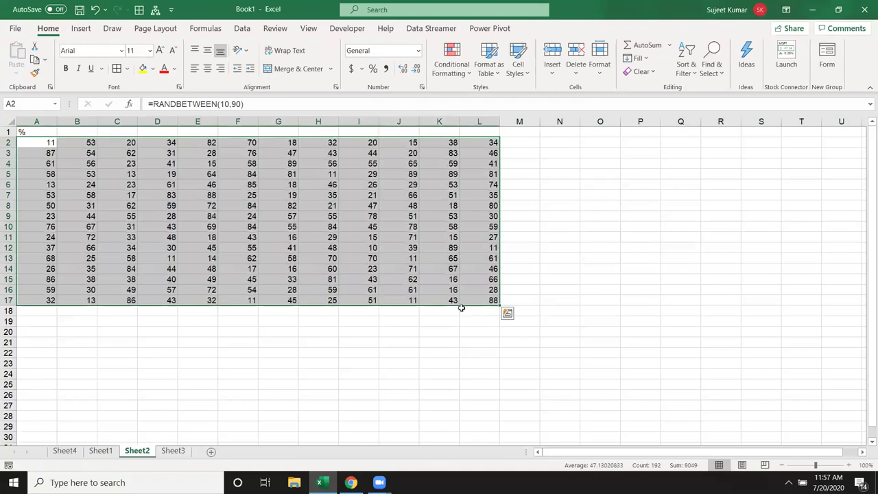
Copy the random grid, paste it back as fixed values, and reselect A2:L17
key(ctrl+c)
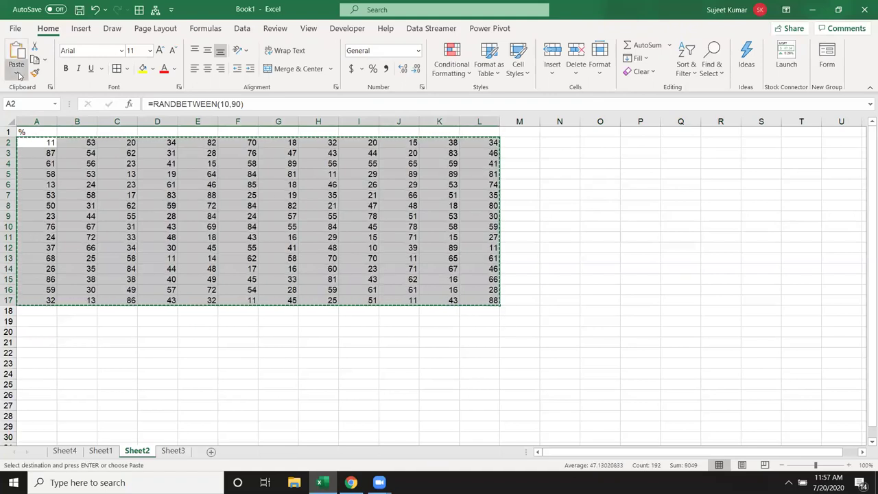
click(17, 69)
click(14, 162)
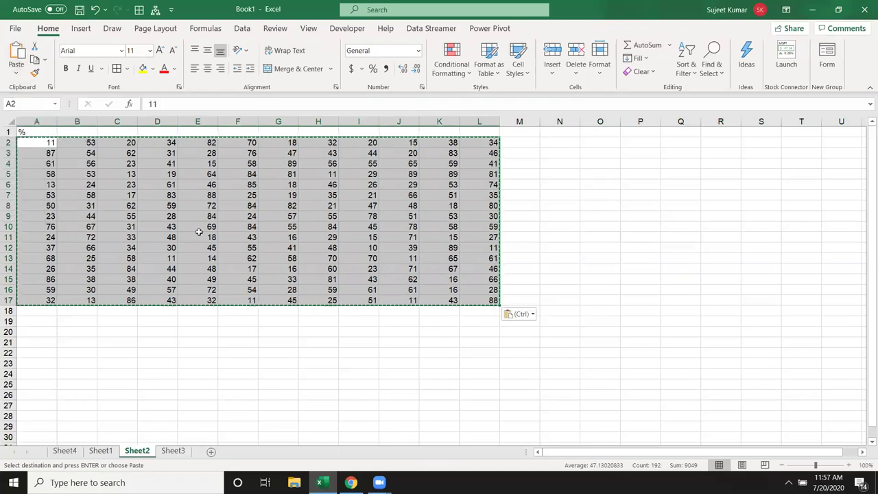
click(269, 207)
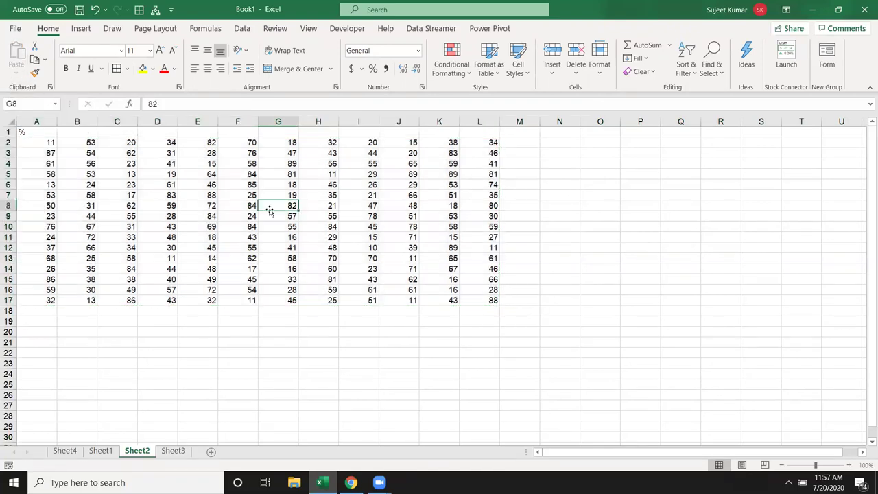
click(562, 176)
drag(42, 142, 474, 303)
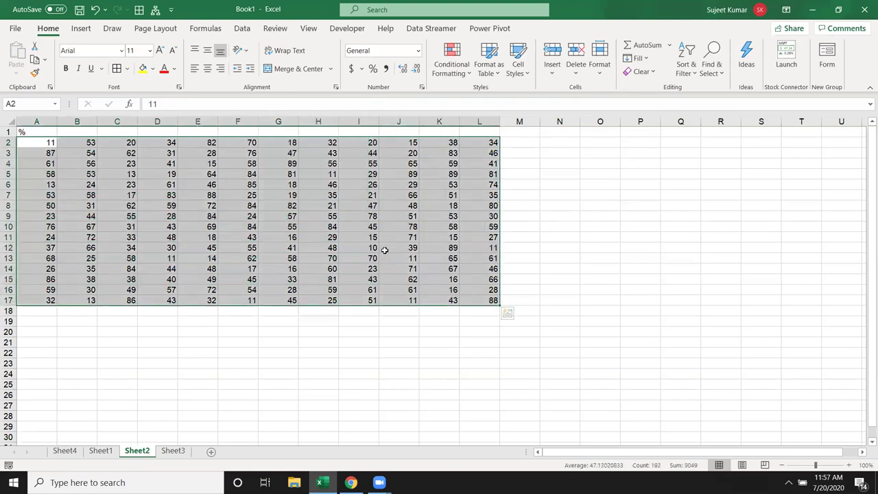
Try 11% and Percent Style on A2, undoing both so it stays 11
click(50, 142)
click(167, 108)
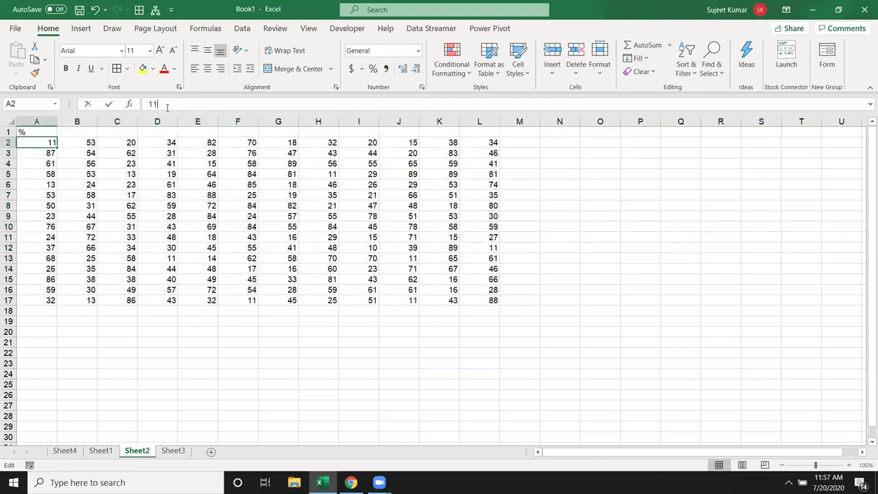
text(%)
key(Return)
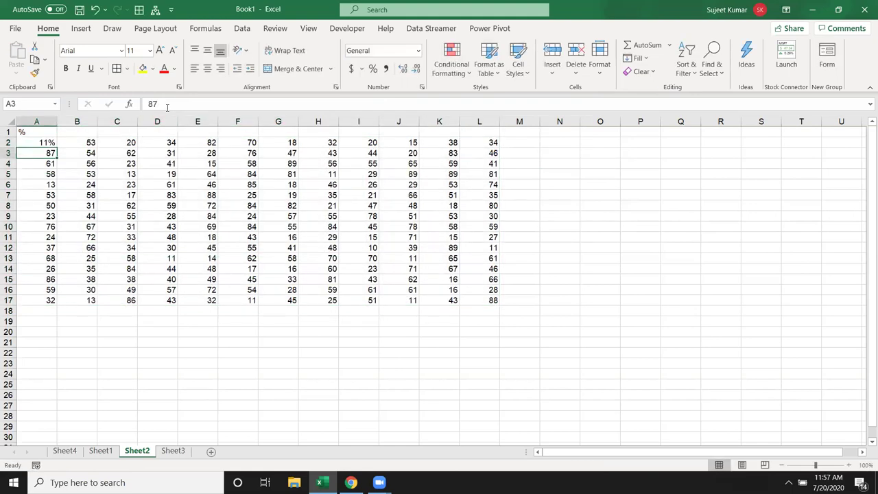
key(ctrl+z)
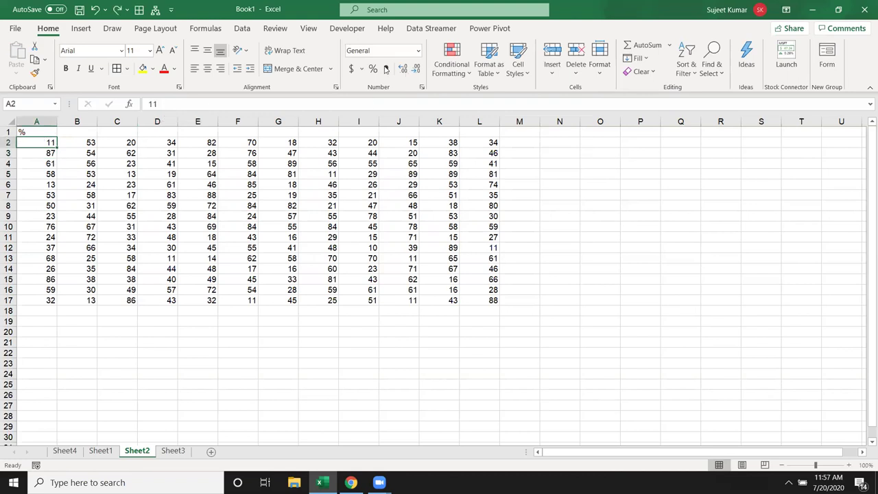
click(374, 70)
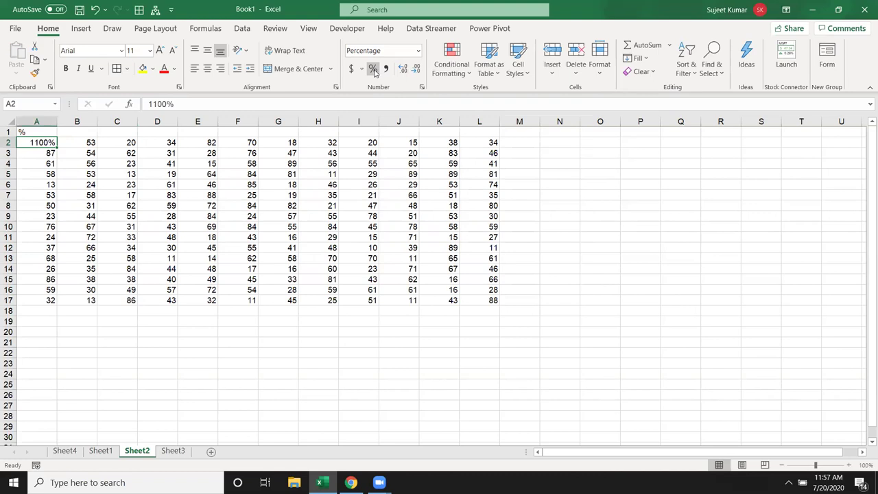
key(ctrl+z)
Enter the note 1=100% in cell B1
click(80, 130)
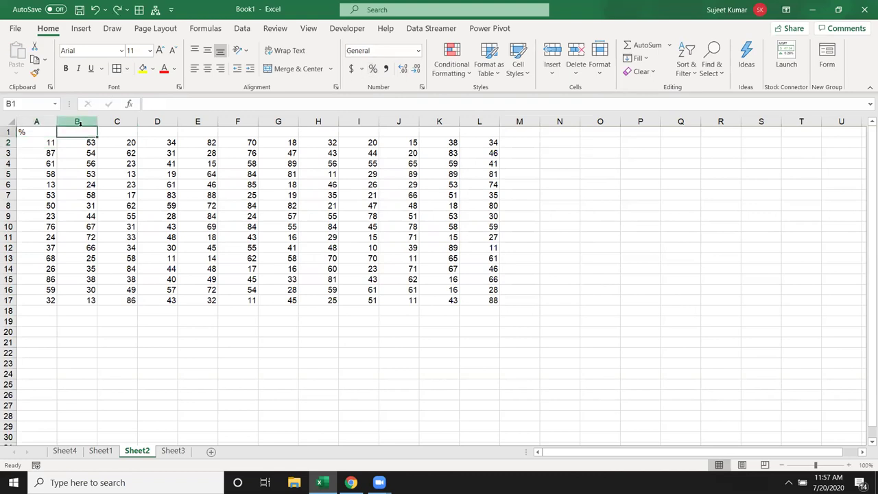
text(1=)
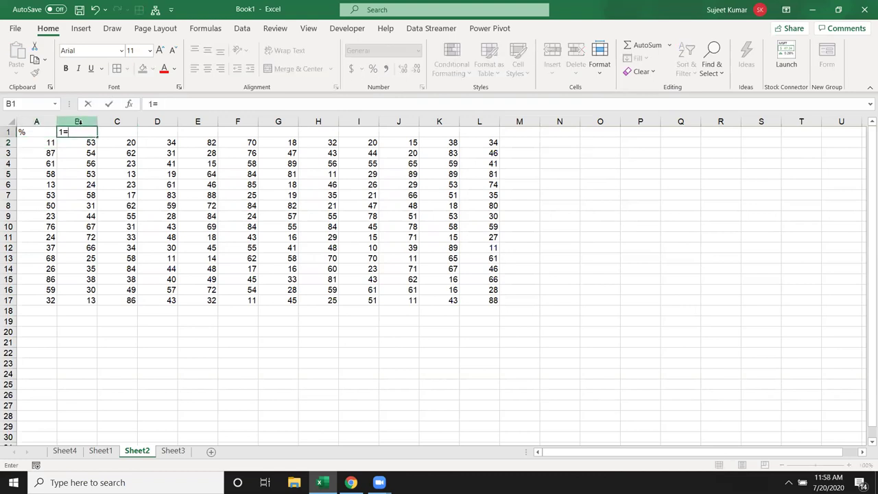
text(00%)
key(Return)
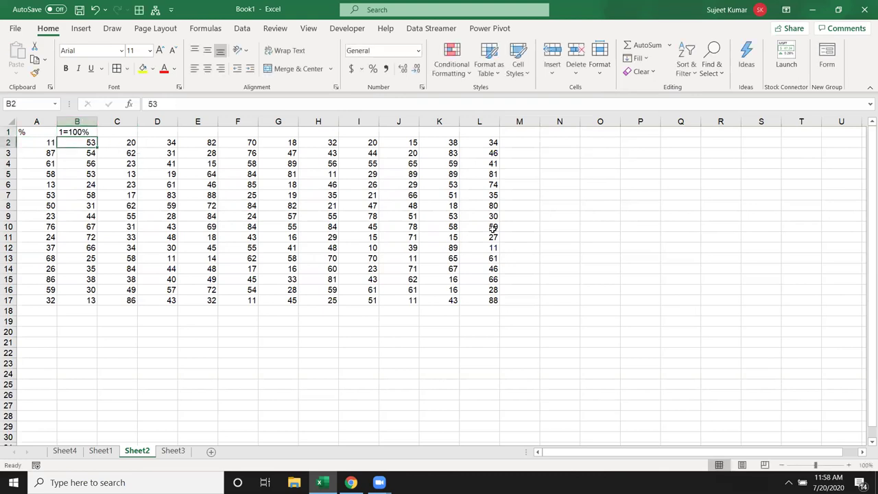
Enter 100 in cell O5 and copy it
click(588, 178)
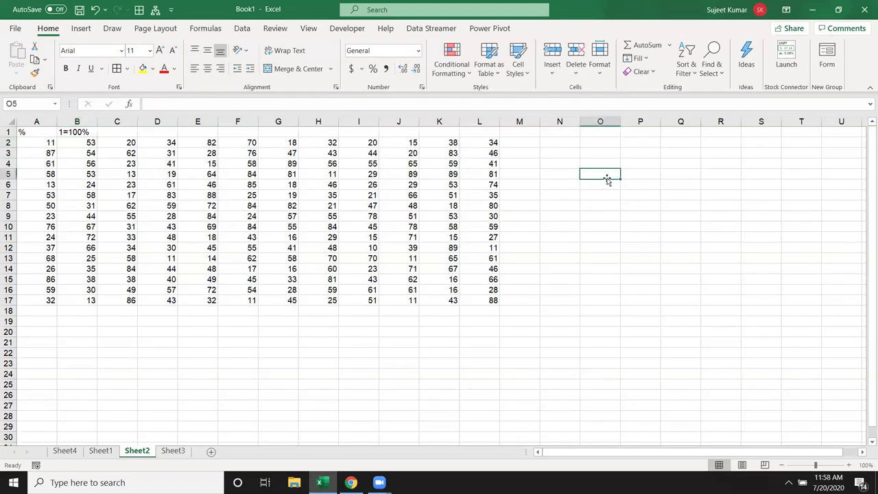
text(100)
key(Return)
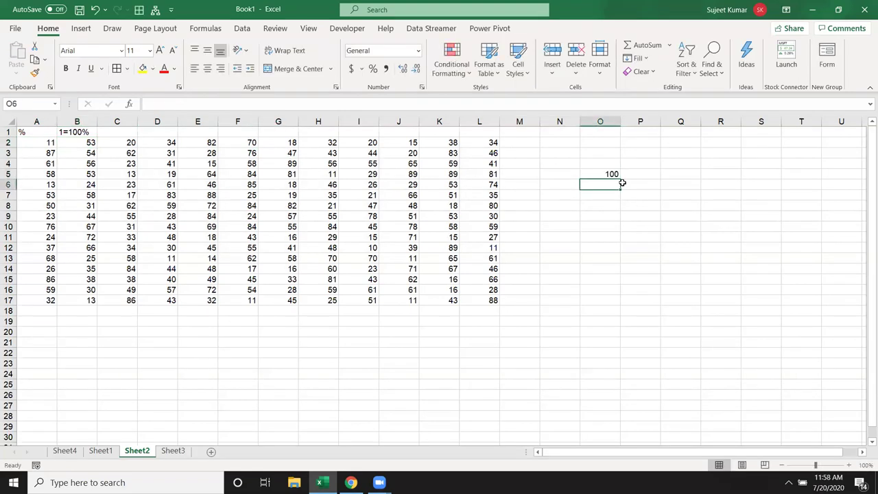
click(615, 174)
key(ctrl+c)
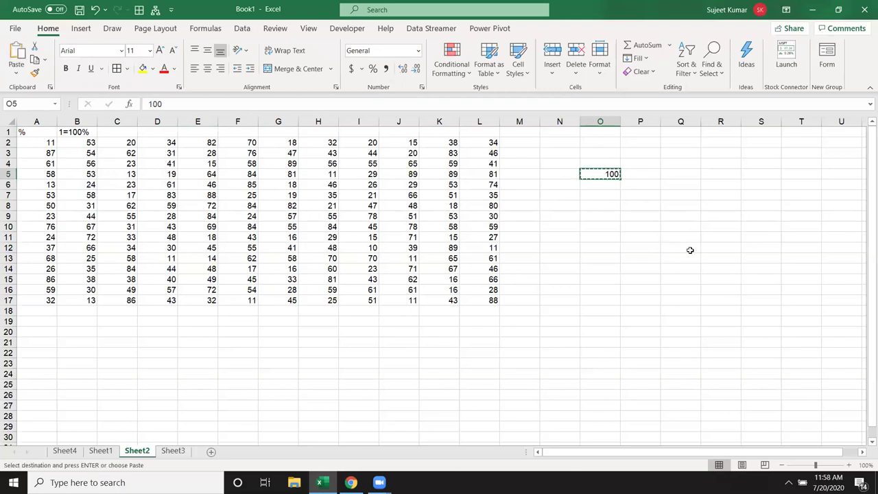
Paste Special Divide onto A2:L17, then format the results with Percent Style
drag(45, 142, 461, 296)
right_click(428, 246)
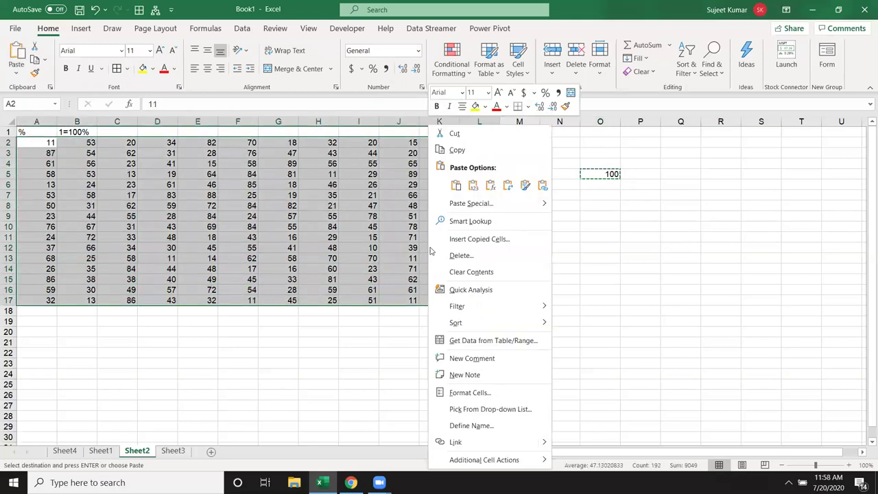
click(476, 208)
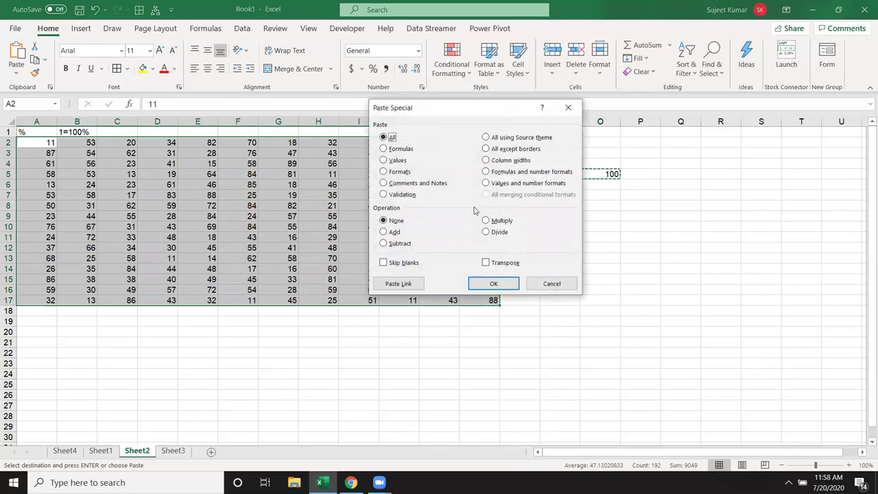
click(496, 232)
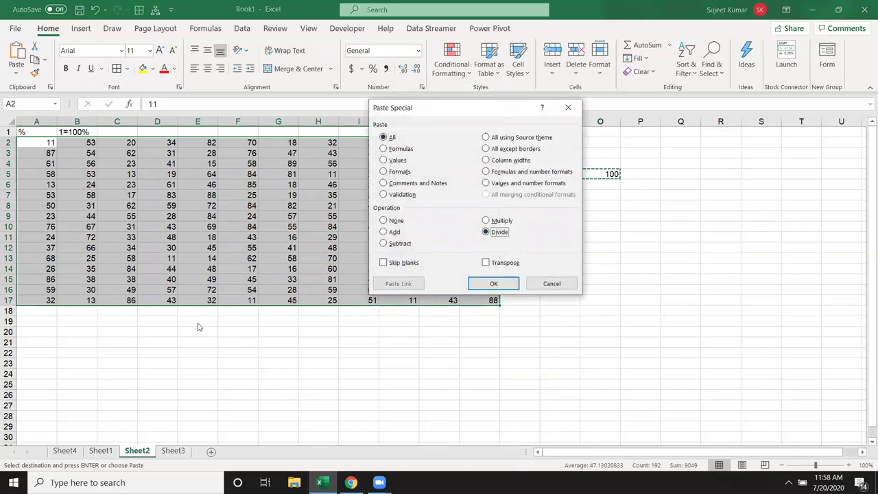
drag(445, 110, 254, 224)
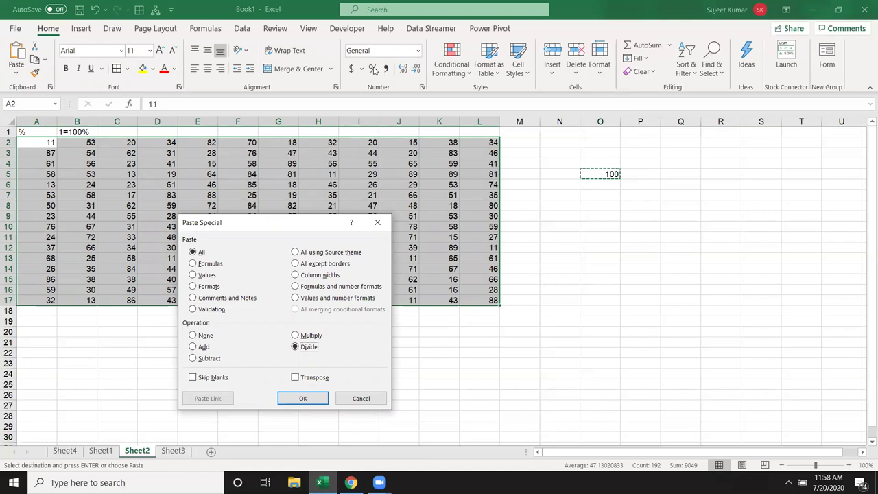
click(304, 398)
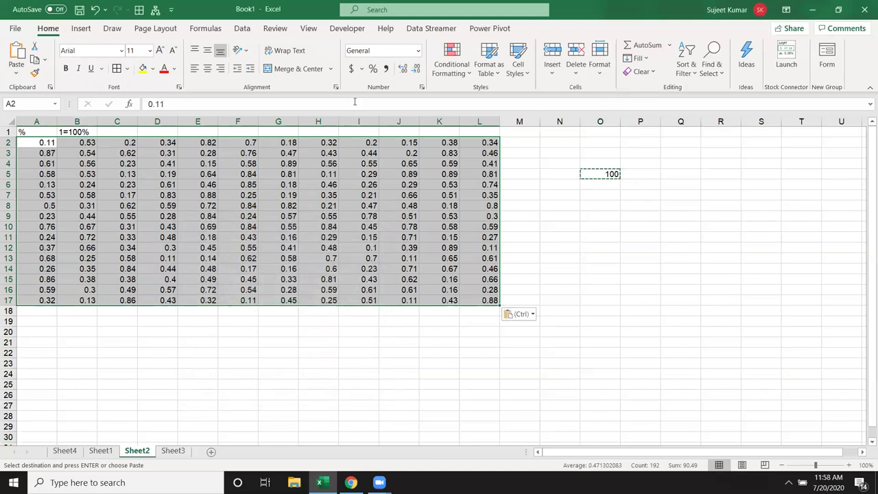
click(372, 69)
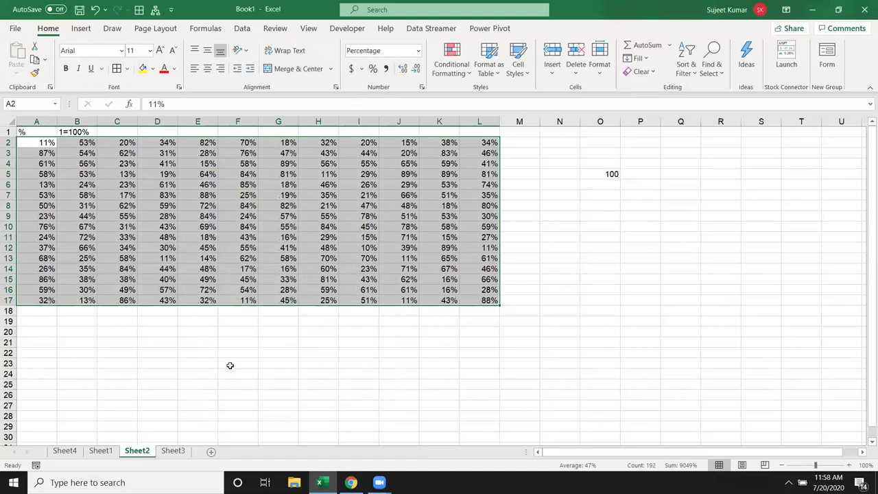
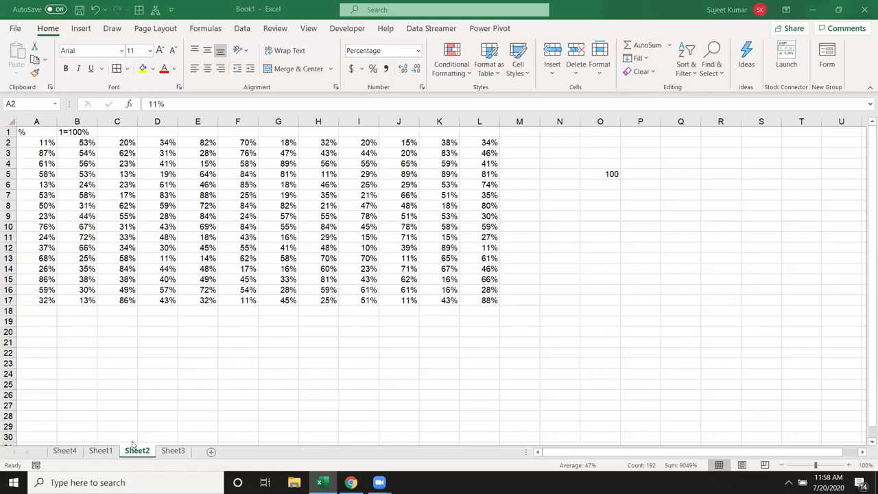
Switch to the empty Sheet3 and dismiss a cell's right-click menu without changing anything
click(170, 451)
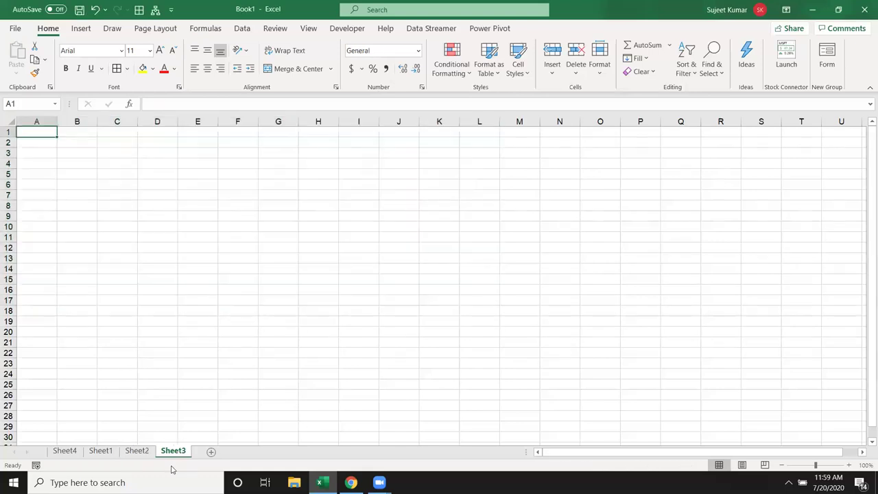
click(112, 226)
right_click(112, 226)
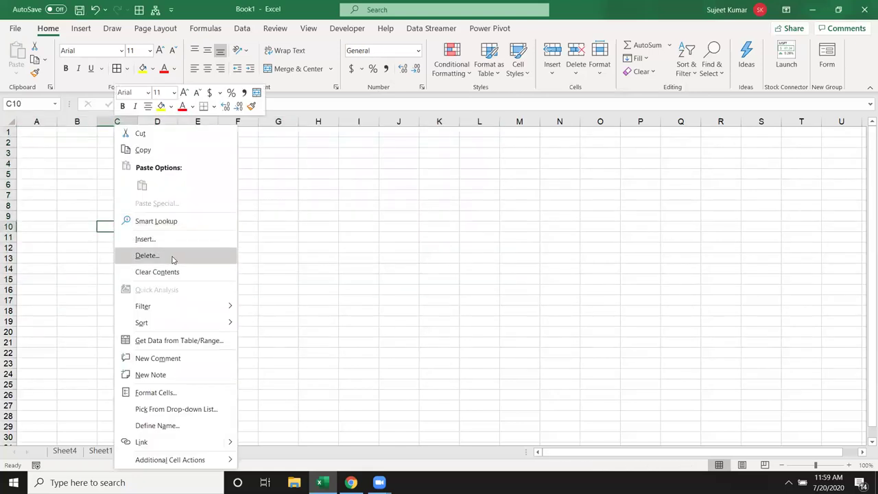
click(166, 273)
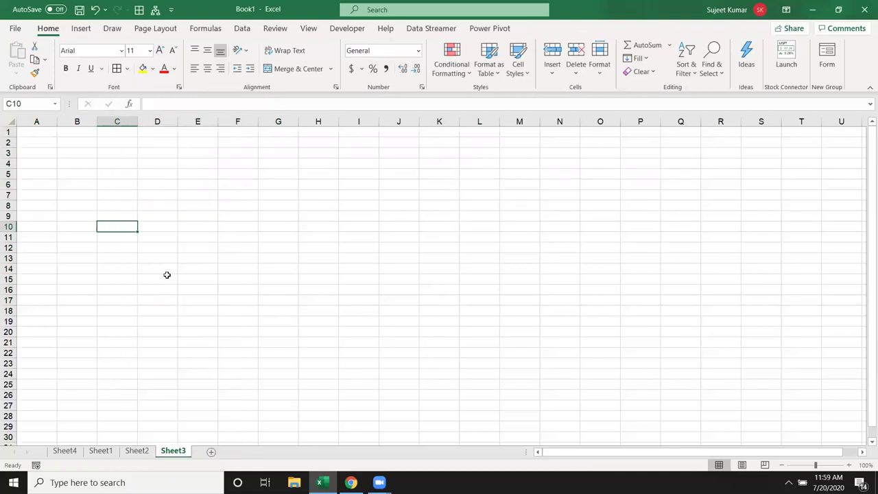
Enter the Sales header in A1 and the first nine figures down column A, starting 85, 36, 52
click(32, 129)
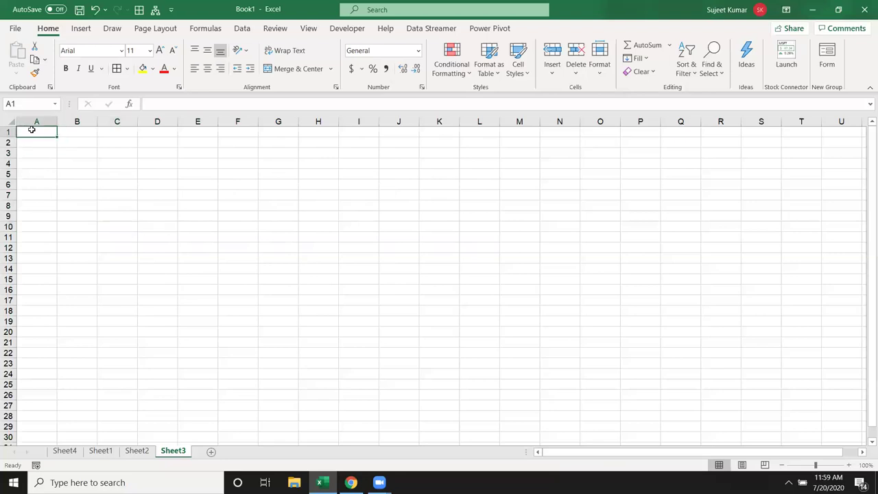
text(Sales)
key(Return)
text(85)
key(Return)
text(36)
key(Return)
text(52)
key(Return)
text(25)
key(BackSpace)
key(BackSpace)
key(Return)
text(74)
key(Return)
text(58)
key(Return)
text(96)
key(Return)
text(25)
key(Return)
text(32)
key(Return)
Enter the remaining twelve sales figures, ending with 96 in A21 and 32 in A22
text(12)
key(Return)
text(45)
key(Return)
text(36)
key(Return)
text(85)
key(Return)
text(47)
key(Return)
text(96)
key(Return)
text(32)
key(Return)
text(14)
key(Return)
text(52)
key(Return)
text(58)
key(Return)
text(96)
key(Return)
text(32)
key(Return)
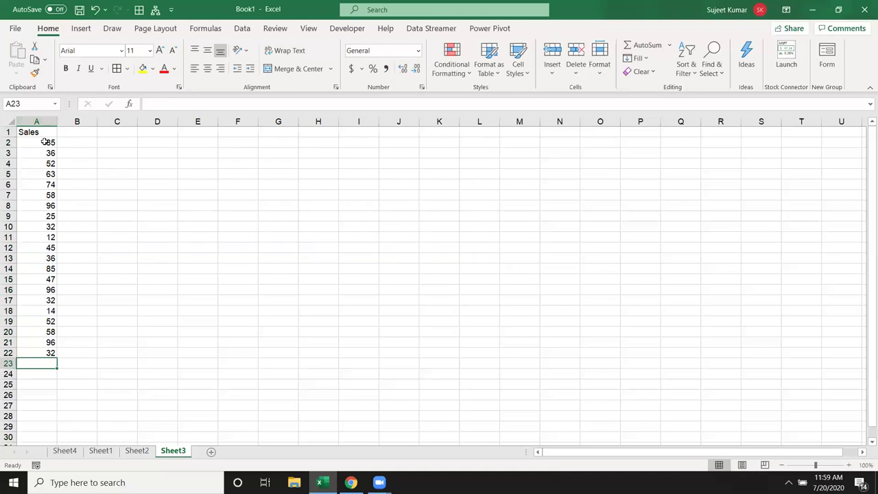
Copy the figures in A2:A22 and paste them at A23, A44 and A65
drag(44, 142, 41, 354)
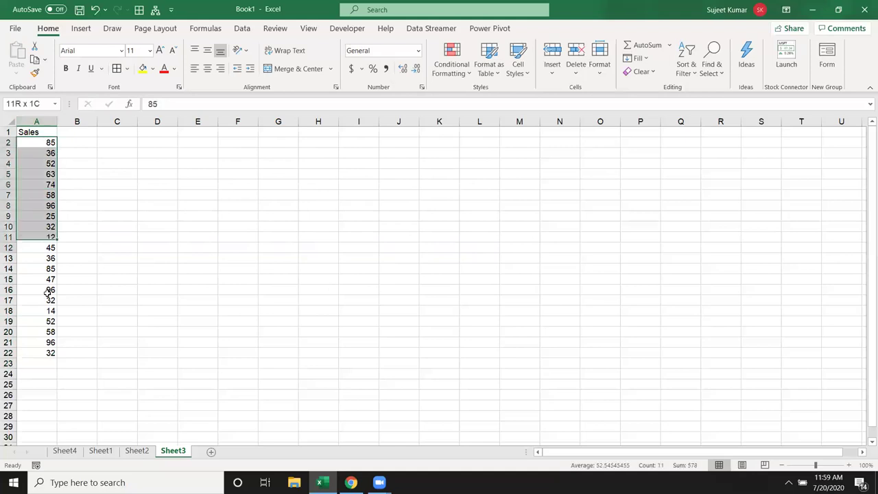
key(ctrl+c)
click(43, 362)
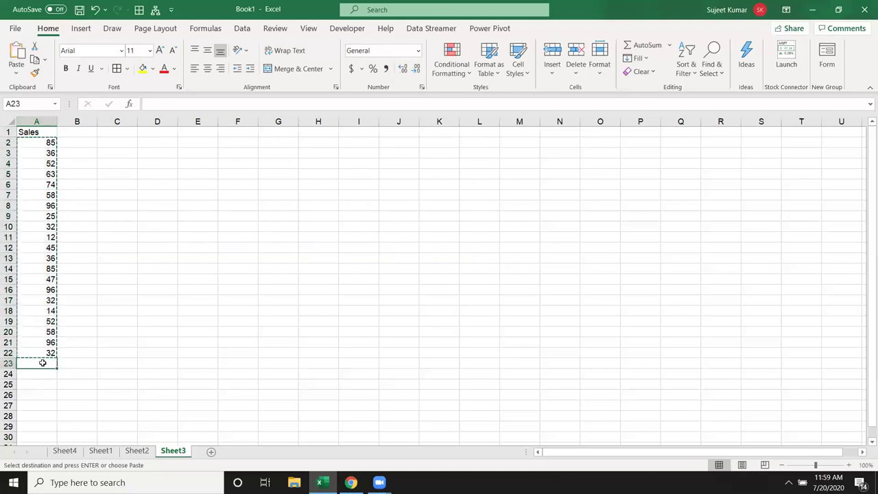
key(ctrl+v)
scroll(41, 370, down, 5)
click(37, 427)
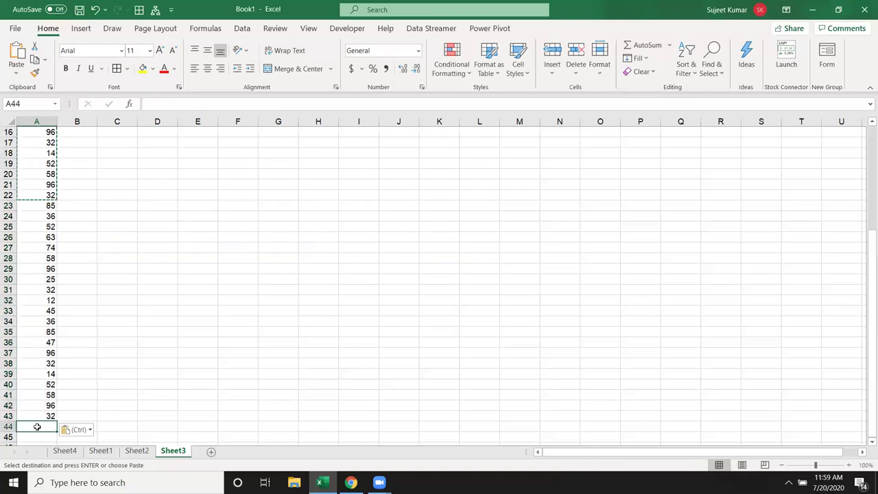
key(ctrl+v)
scroll(37, 426, down, 2)
scroll(39, 421, down, 8)
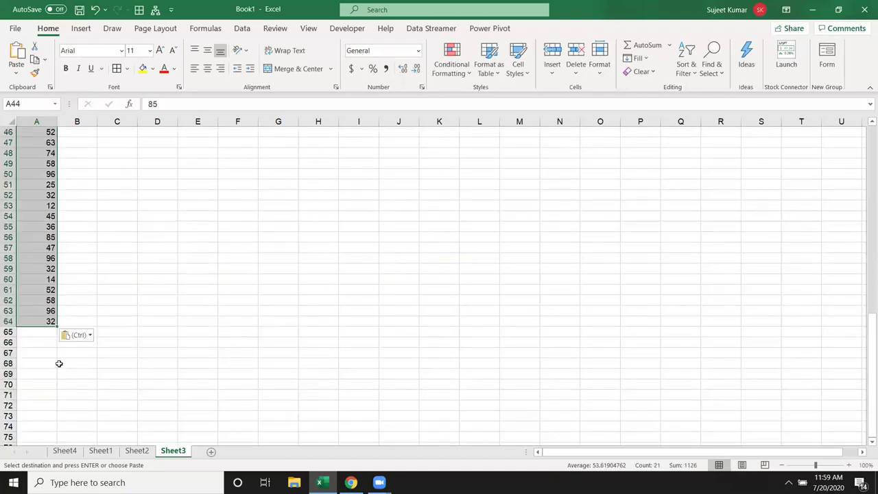
click(46, 334)
key(ctrl+v)
scroll(114, 338, up, 5)
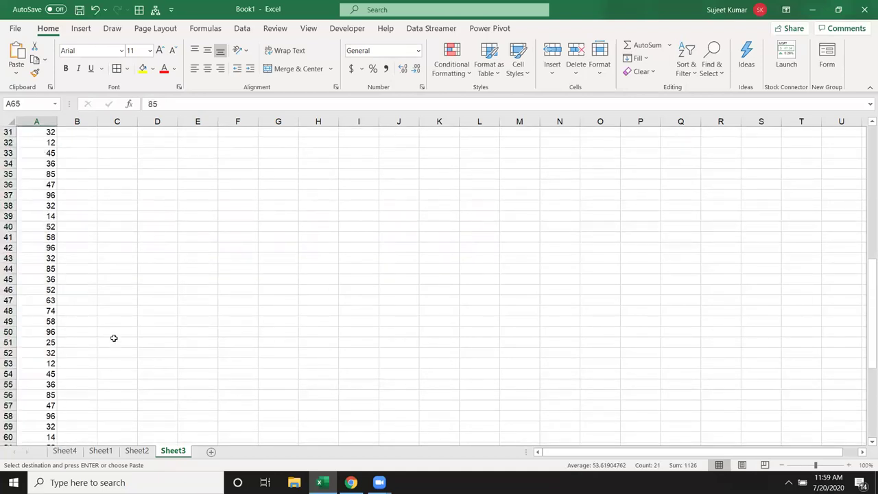
scroll(114, 338, up, 7)
scroll(114, 339, up, 3)
key(Return)
scroll(112, 338, up, 15)
scroll(112, 338, up, 5)
Type scattered values in column B, such as 65 in B6, 85 in B11, 45 in B17, 74 and 78
click(74, 187)
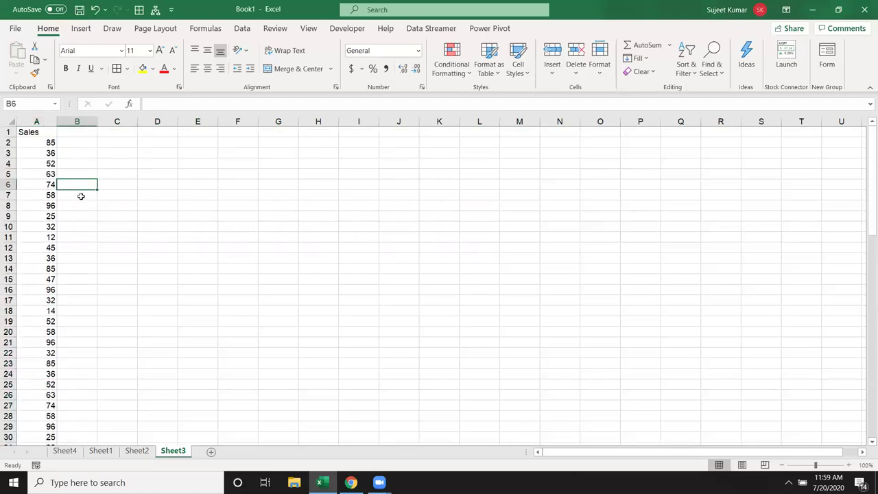
text(65)
key(Down)
key(Down)
key(Down)
key(Down)
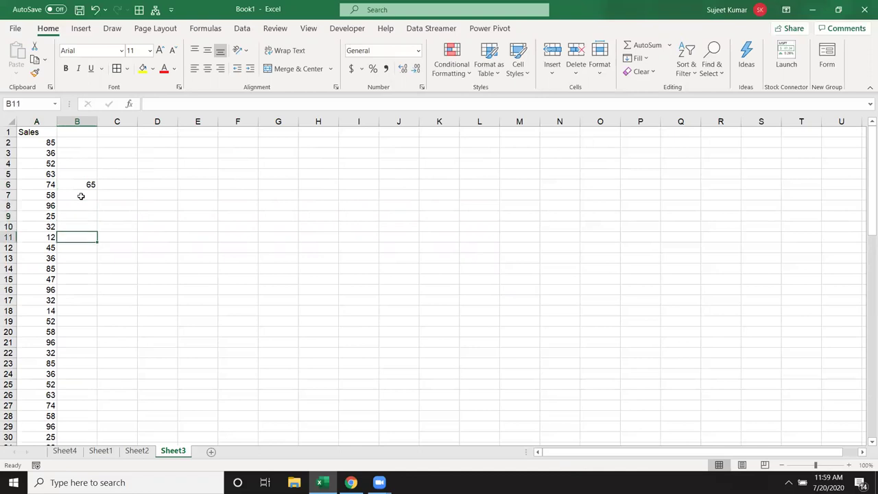
text(85)
key(ctrl+Return)
key(Down)
key(Down)
key(Down)
key(Down)
key(Down)
text(45)
key(Down)
key(Down)
key(Down)
key(Down)
key(Down)
key(Down)
key(Down)
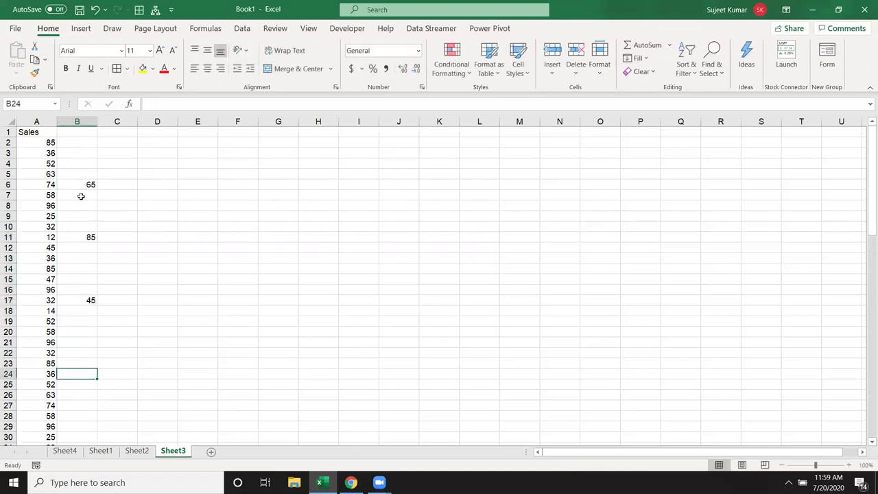
text(85)
key(Down)
key(Down)
key(Down)
key(Down)
key(Down)
key(Down)
text(4)
key(Down)
key(Down)
key(Down)
key(Down)
key(Down)
text(74)
key(Down)
key(Down)
key(Down)
key(Down)
key(Down)
key(Down)
key(Down)
key(Down)
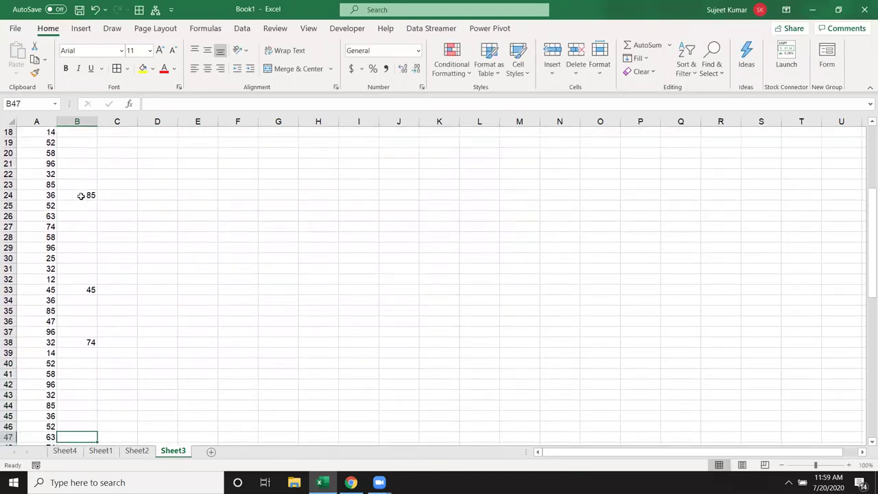
text(74)
key(Down)
key(Down)
key(Down)
key(Down)
key(Down)
key(Down)
key(Down)
text(78)
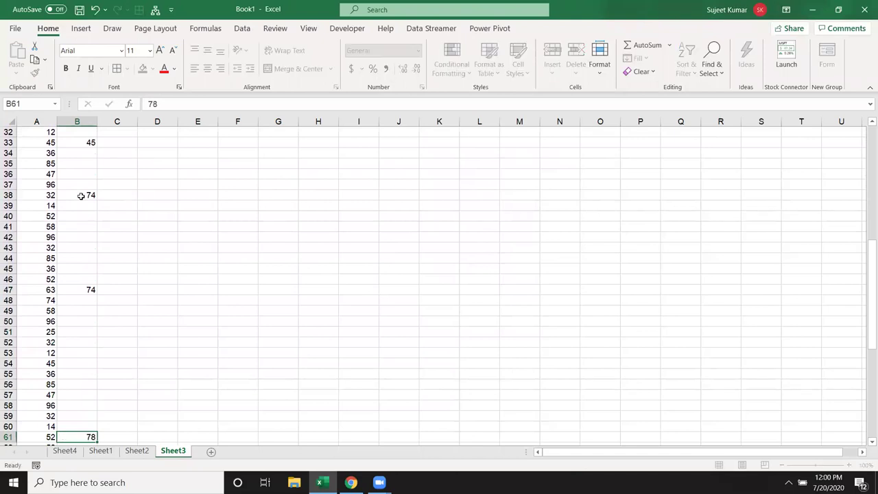
key(Down)
key(Down)
key(Down)
key(Down)
key(Down)
key(Down)
text(65)
key(Down)
key(Down)
key(Down)
key(Down)
key(Down)
key(Down)
key(Down)
key(Up)
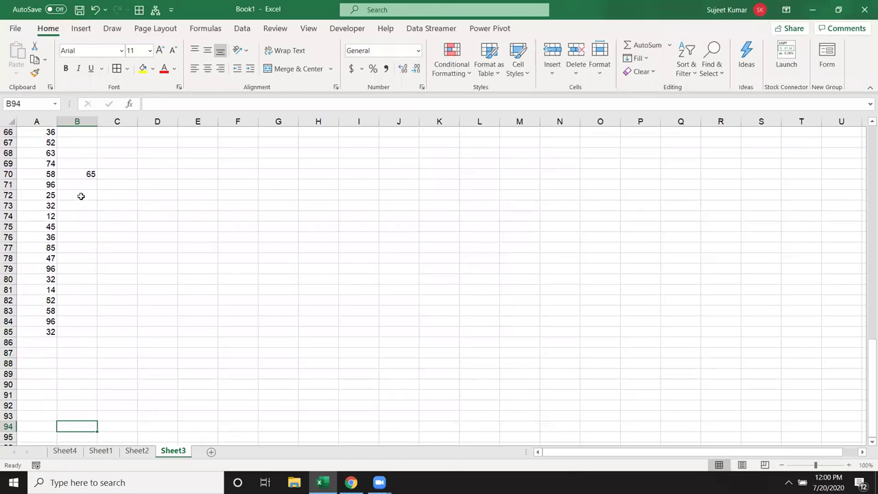
scroll(82, 199, up, 15)
scroll(82, 199, up, 7)
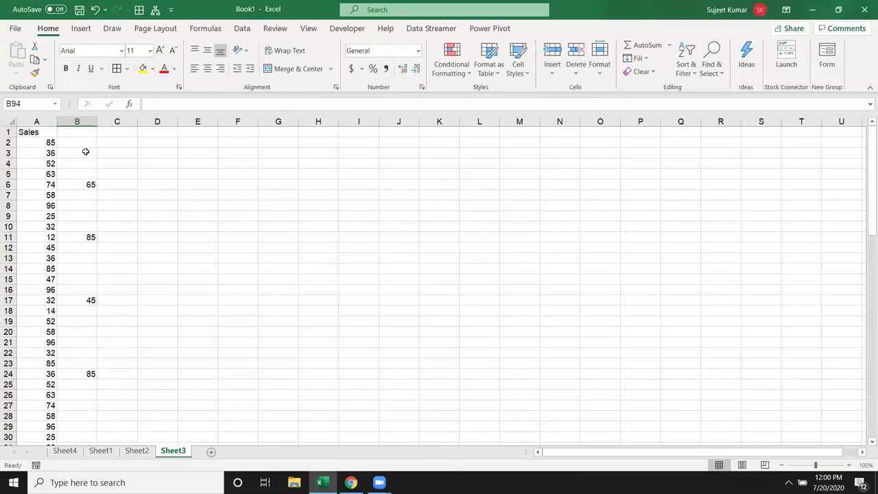
Paste column B over the Sales column, then undo it to restore the figures
click(77, 121)
click(36, 121)
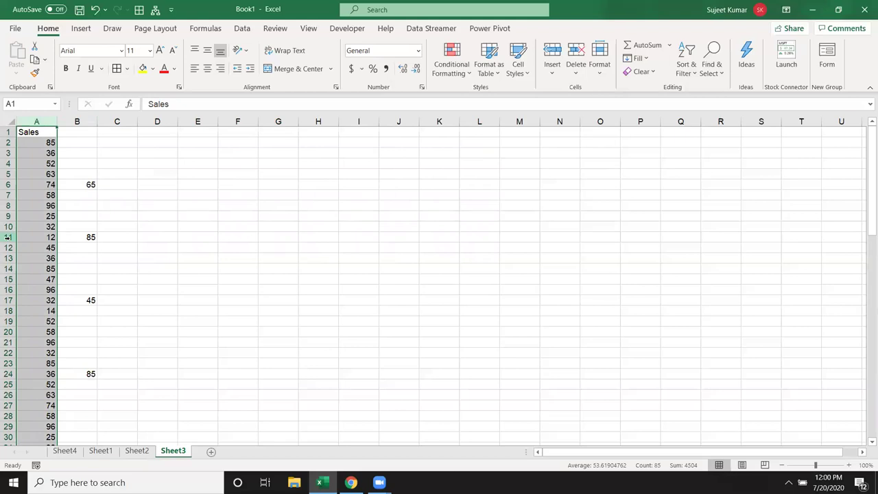
drag(78, 194, 78, 187)
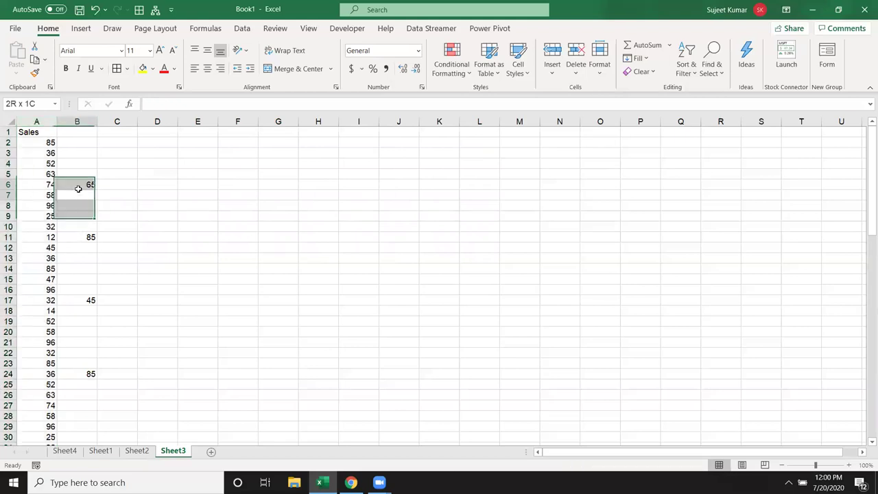
click(77, 121)
key(ctrl+c)
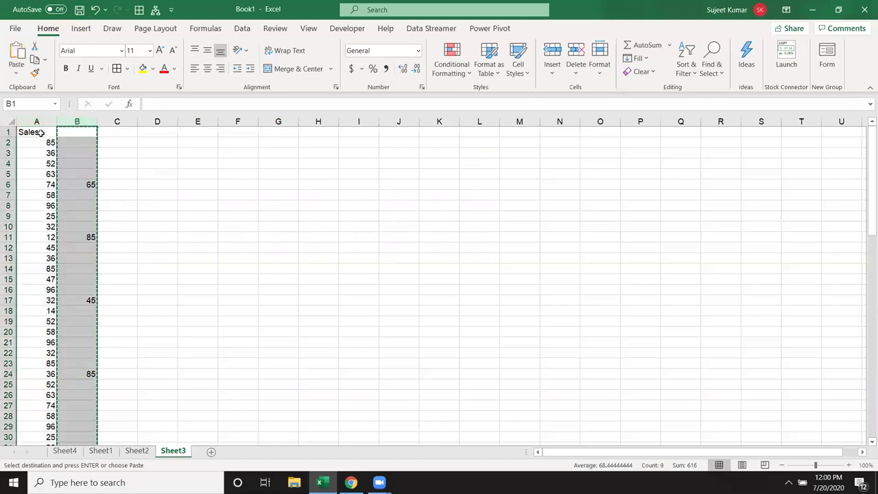
click(37, 121)
key(ctrl+v)
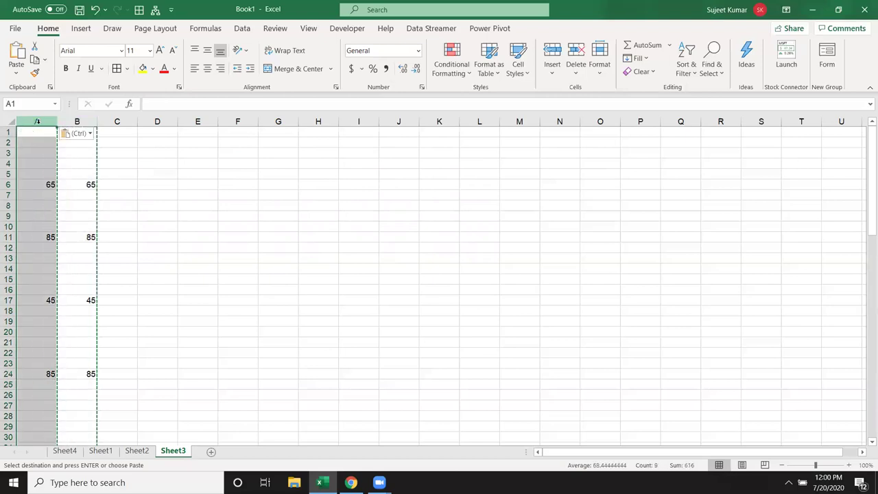
key(ctrl+z)
key(Escape)
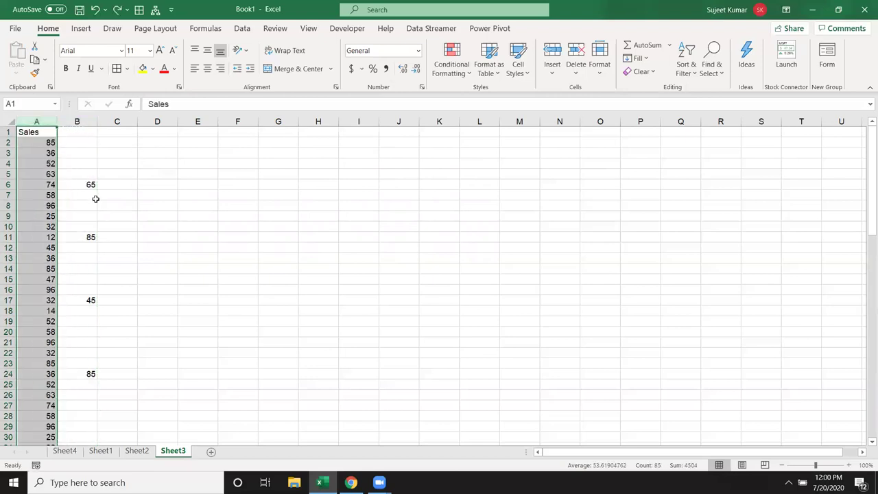
Copy 65, 85 and 45 from B6, B11 and B17 into A6, A11 and A17, then undo
click(88, 186)
key(ctrl+c)
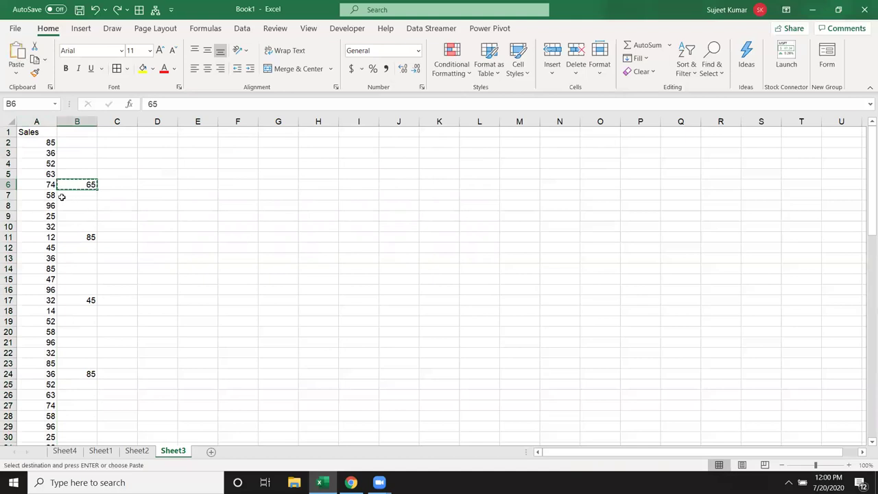
click(45, 188)
key(ctrl+v)
click(91, 237)
key(ctrl+c)
click(45, 238)
key(ctrl+v)
click(88, 302)
key(ctrl+c)
click(44, 300)
key(ctrl+v)
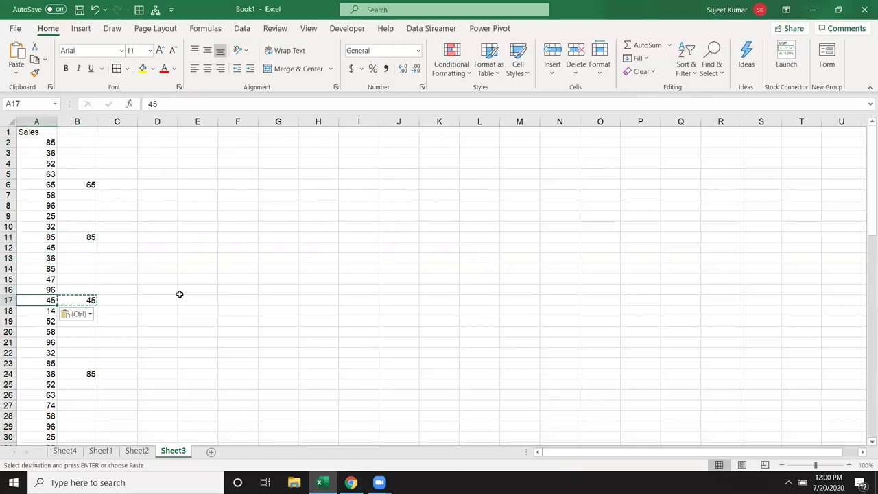
key(Escape)
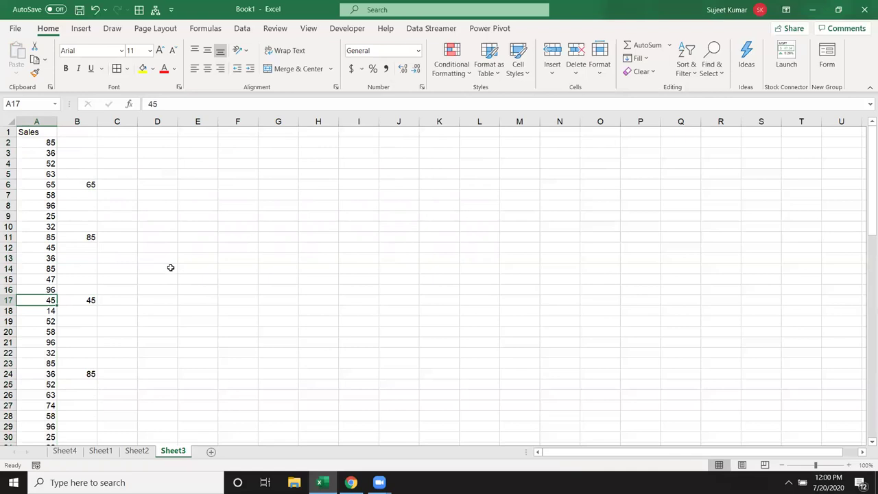
key(ctrl+z)
key(ctrl+z)
key(ctrl+z)
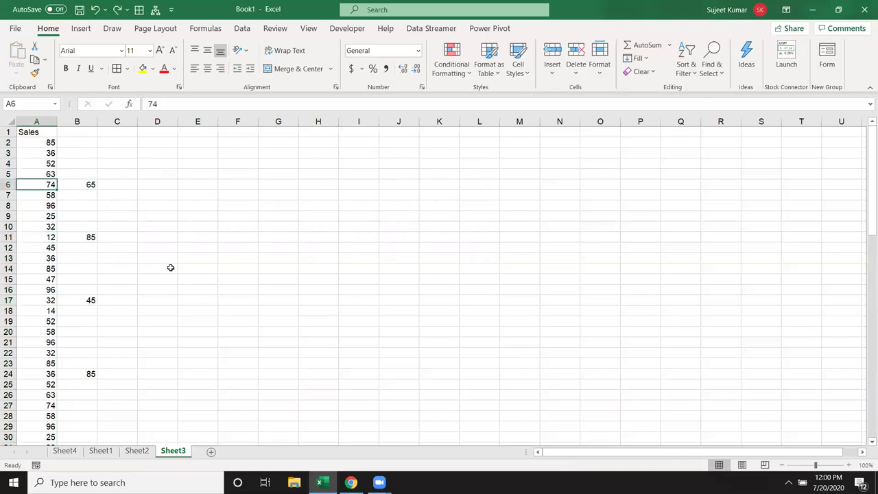
Copy all of column B and select column A as the destination
click(93, 122)
key(ctrl+c)
click(39, 122)
Paste Special column B onto column A as Values with Skip blanks ticked
right_click(44, 132)
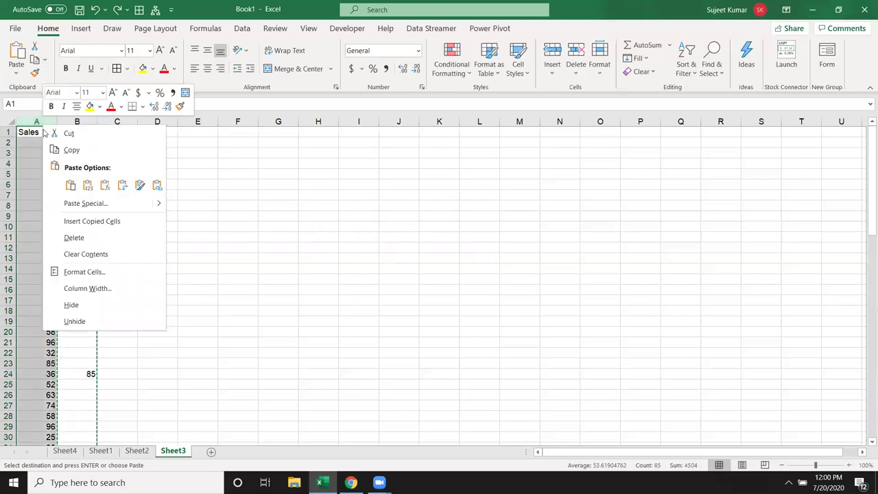
click(82, 203)
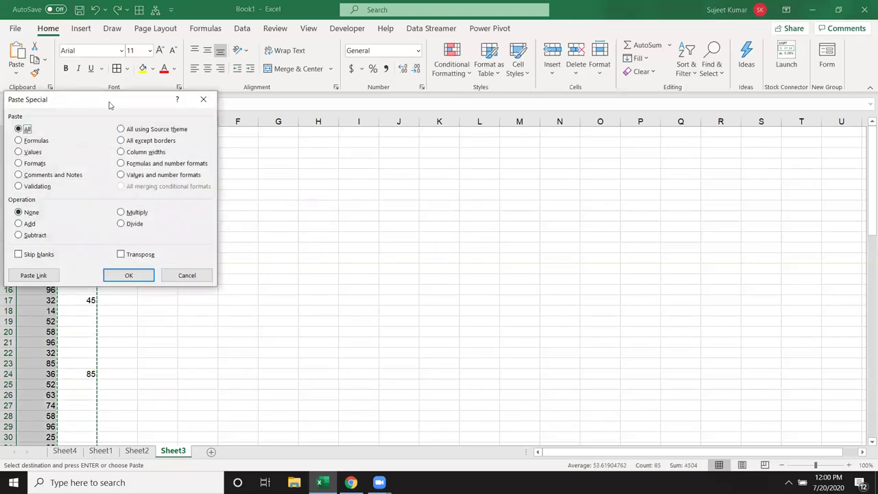
drag(111, 104, 421, 111)
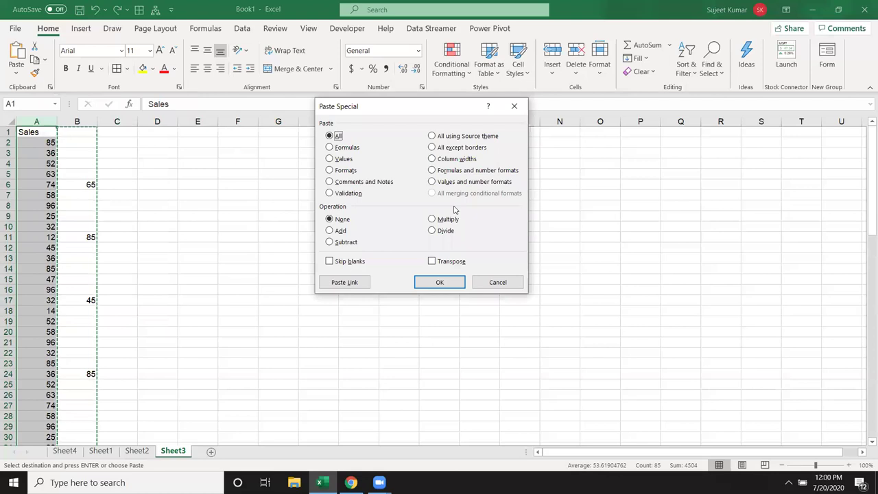
click(336, 158)
click(347, 261)
click(430, 288)
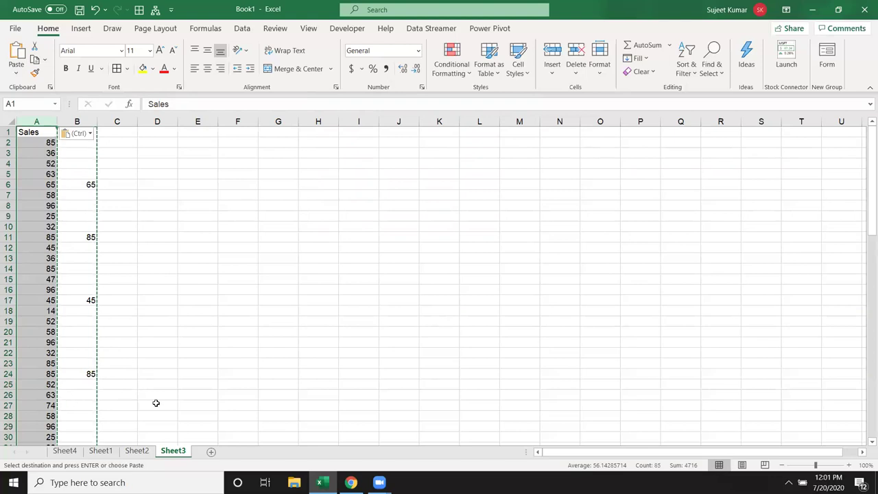
On Sheet1, delete the Roll and Date columns from the table
key(Escape)
click(146, 453)
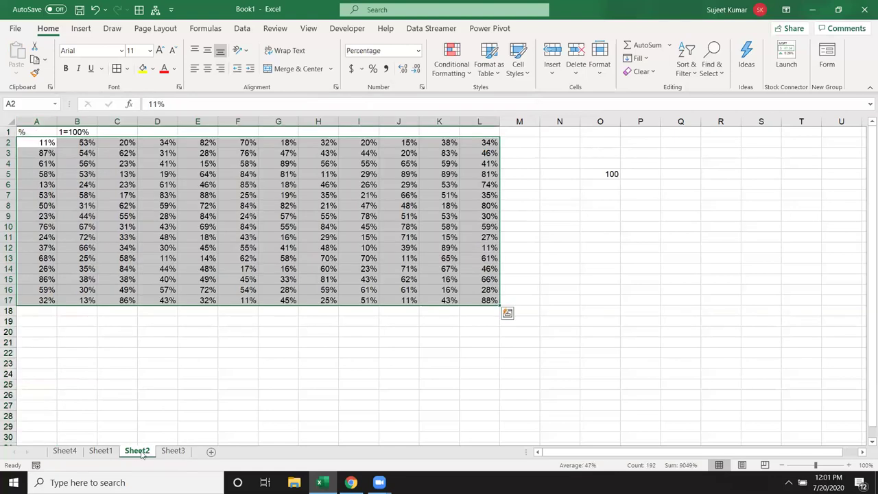
click(101, 450)
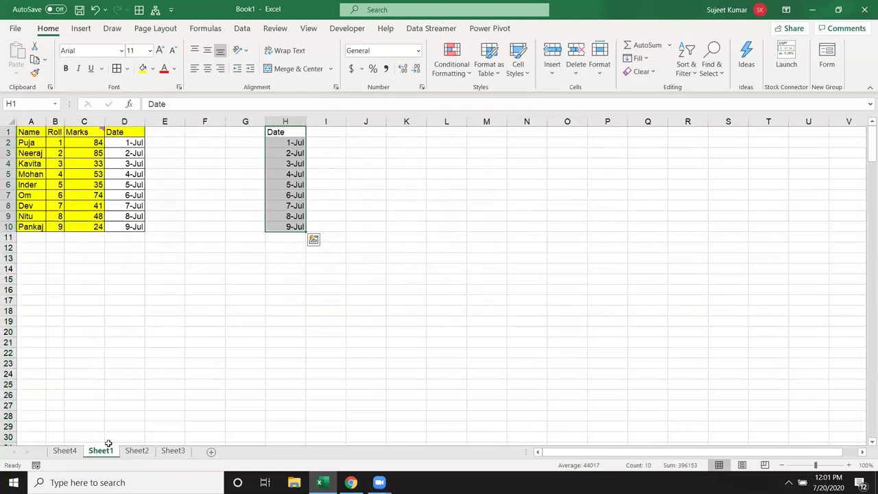
click(108, 265)
click(53, 121)
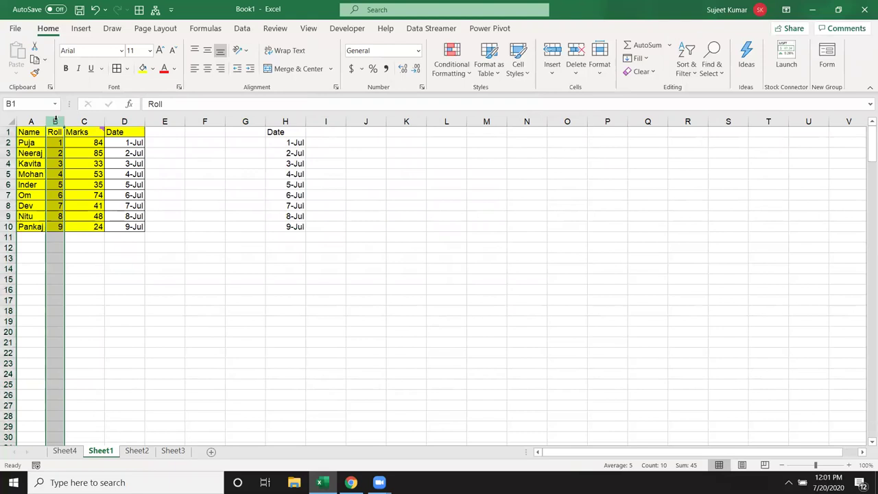
key(ctrl+minus)
click(94, 121)
key(ctrl+minus)
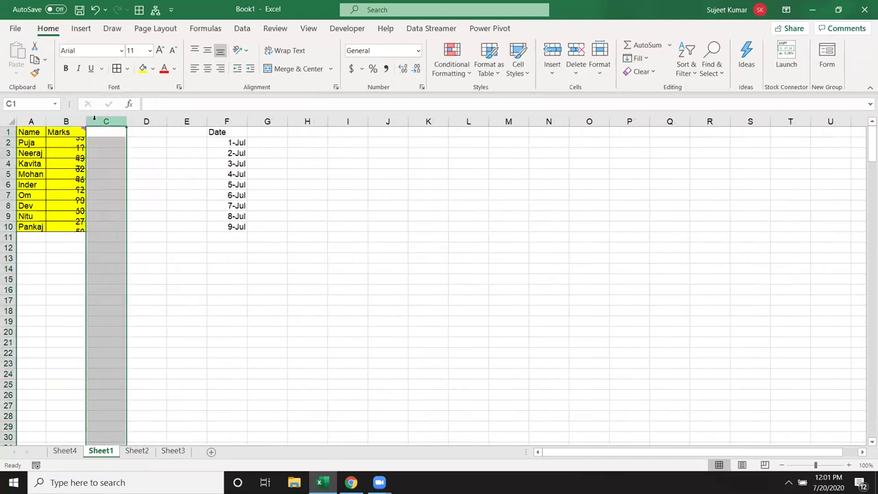
Try a transposed Paste Special of the Name/Marks table at G13, then undo it
drag(29, 132, 85, 229)
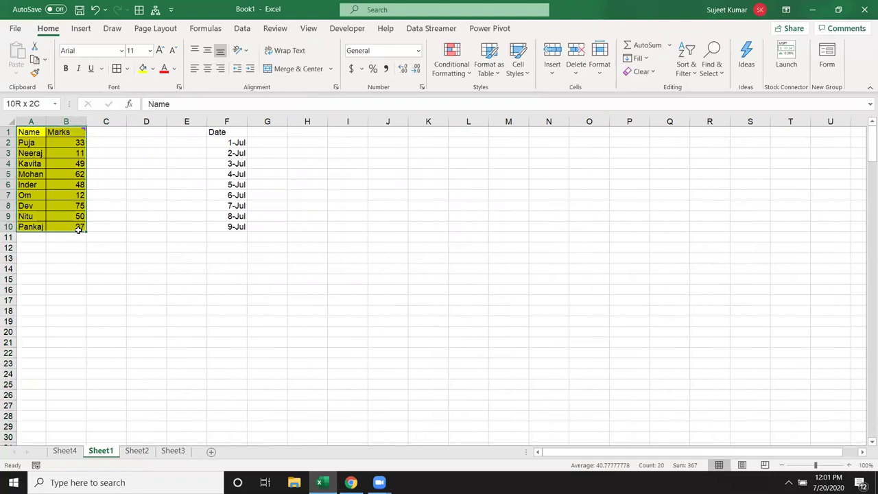
key(ctrl+c)
right_click(282, 260)
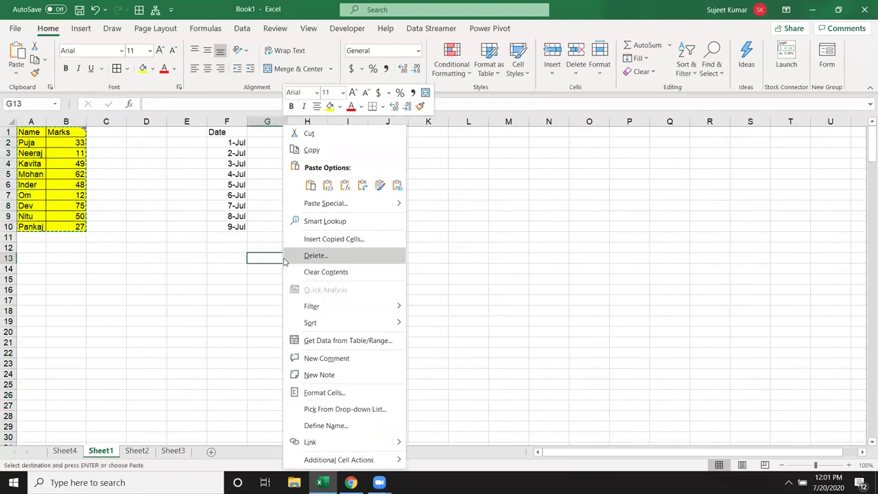
click(323, 205)
click(350, 263)
click(343, 282)
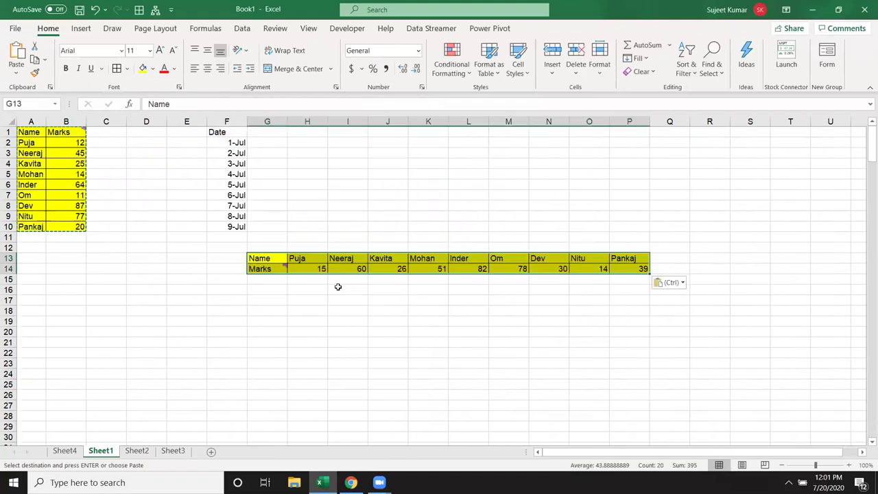
key(ctrl+z)
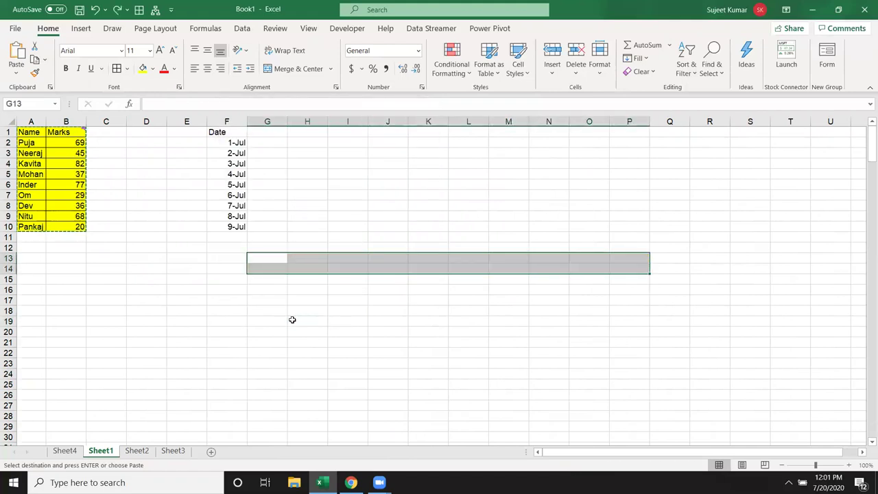
Clear the Date list in column F and paste A1:B11 back as values
click(227, 122)
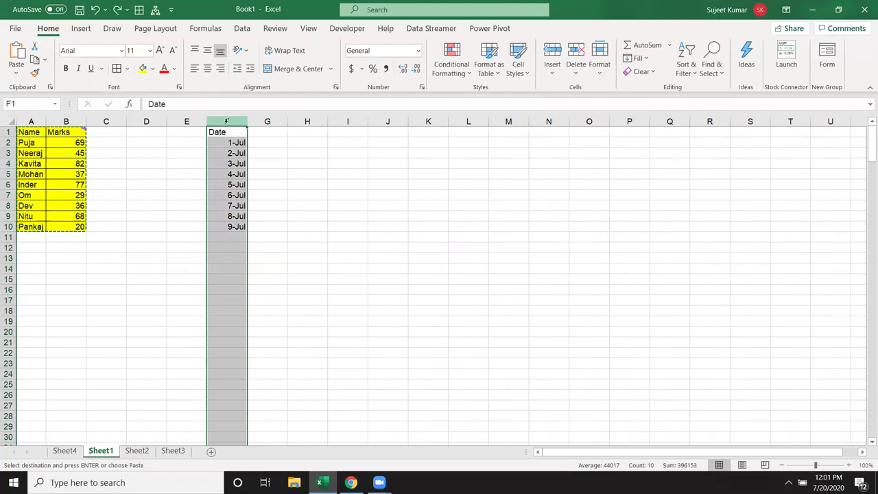
key(Delete)
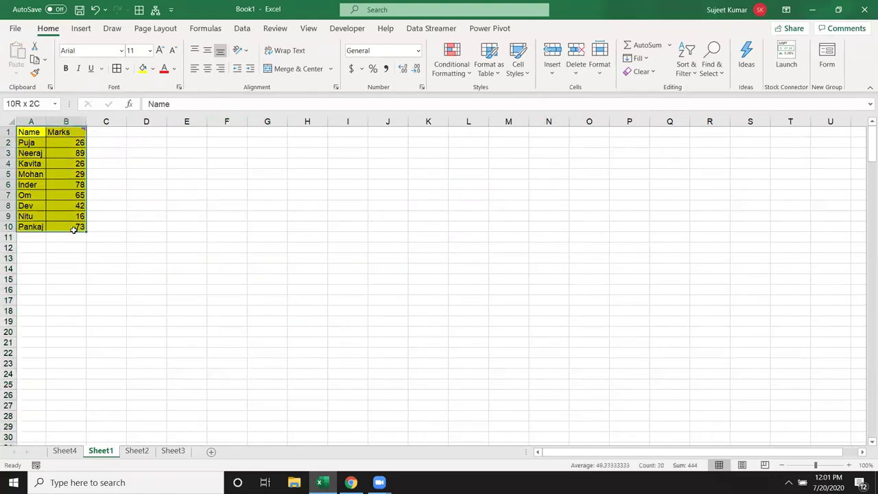
drag(37, 132, 75, 237)
key(ctrl+c)
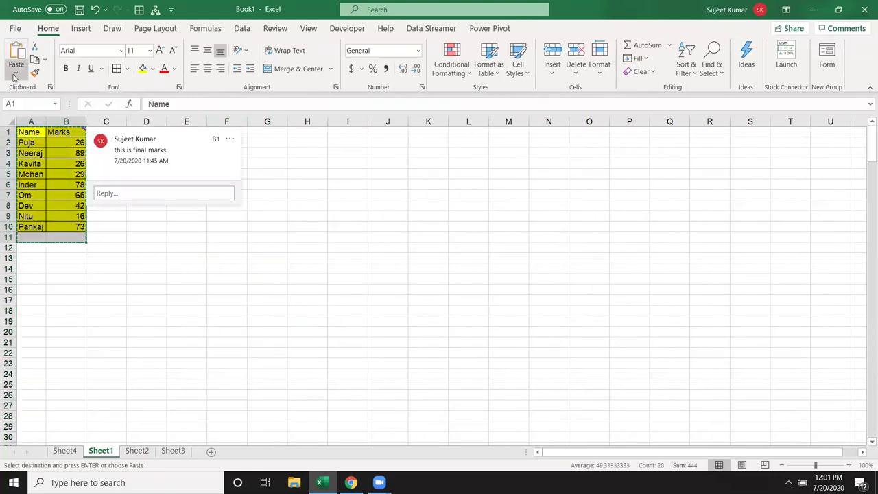
click(15, 74)
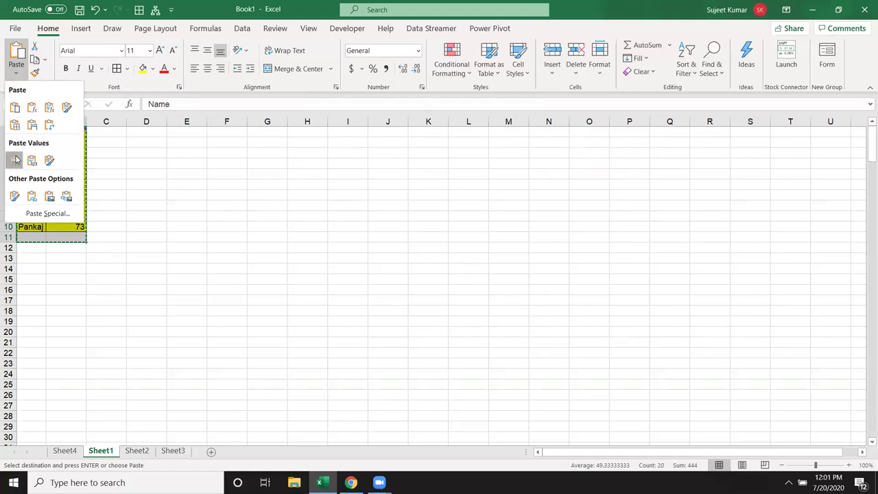
click(15, 160)
key(Escape)
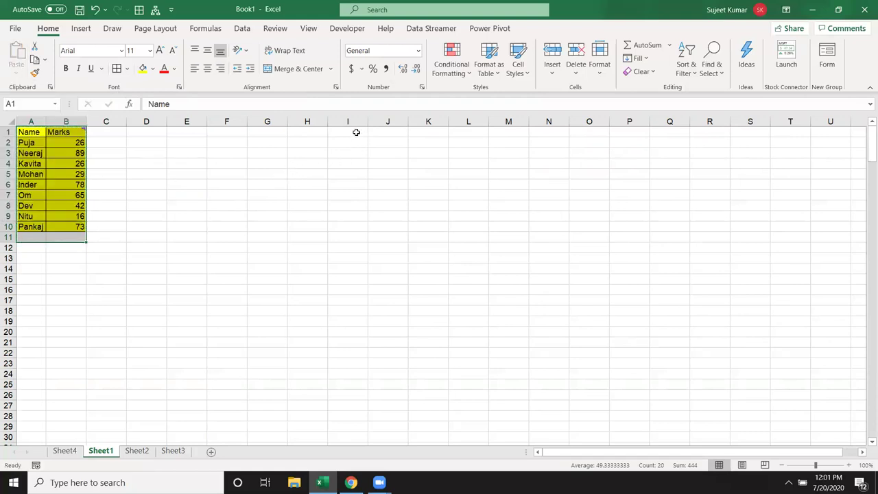
click(356, 133)
Enter =A1 in Sheet1 cell I1 and fill it across I1:J9
text(=)
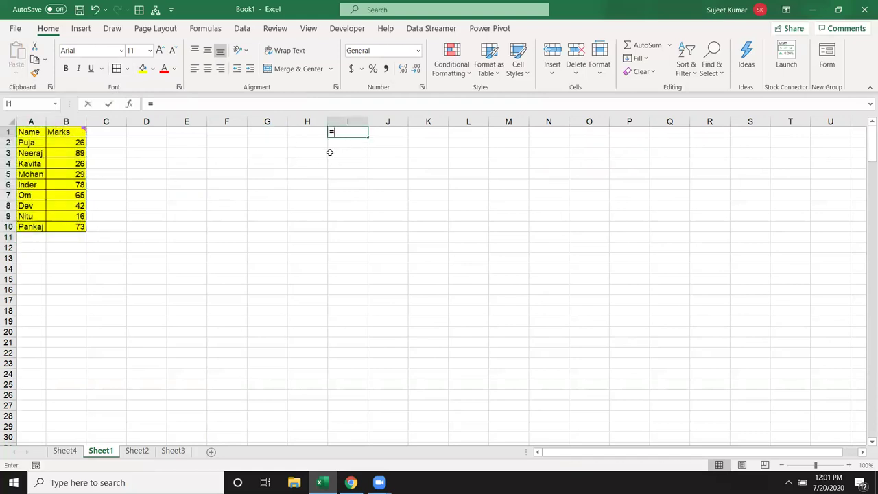
click(24, 132)
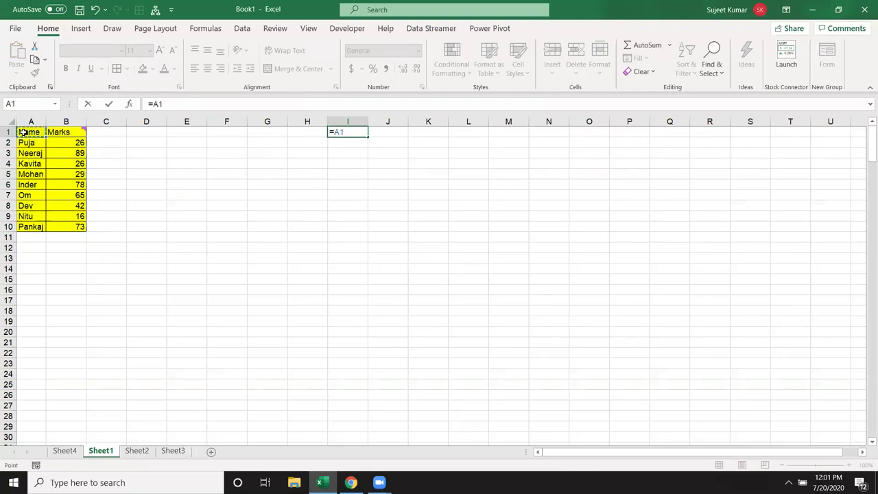
key(Return)
click(350, 133)
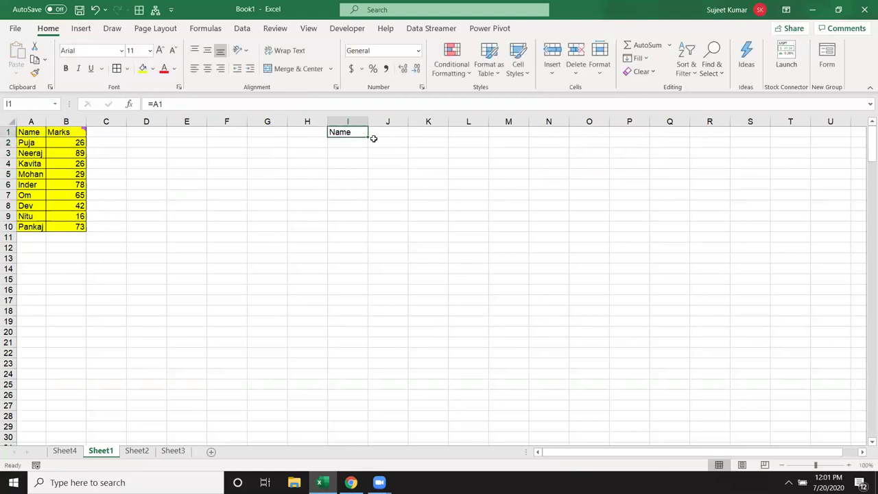
mouse_move(366, 136)
mouse_down()
mouse_move(366, 221)
mouse_move(398, 224)
mouse_up()
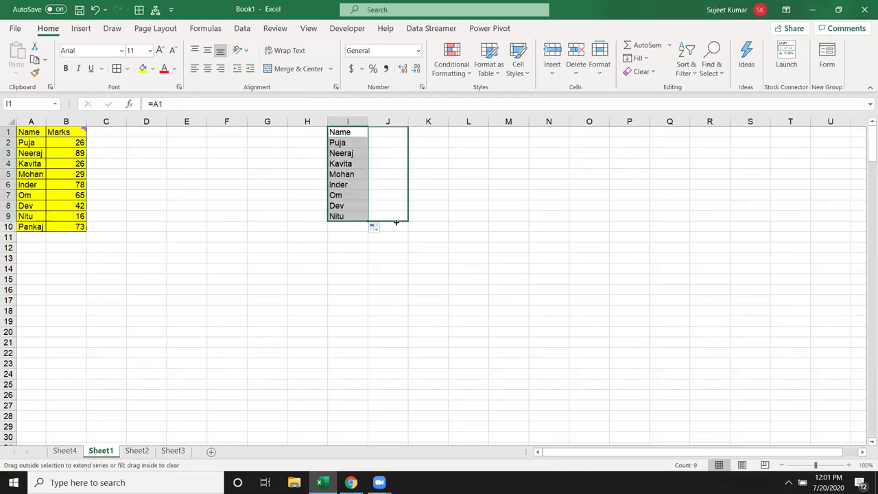
Link Sheet3 G1:H9 to =Sheet1!A1, then clear Sheet1's trial formulas in I1:J9
click(173, 451)
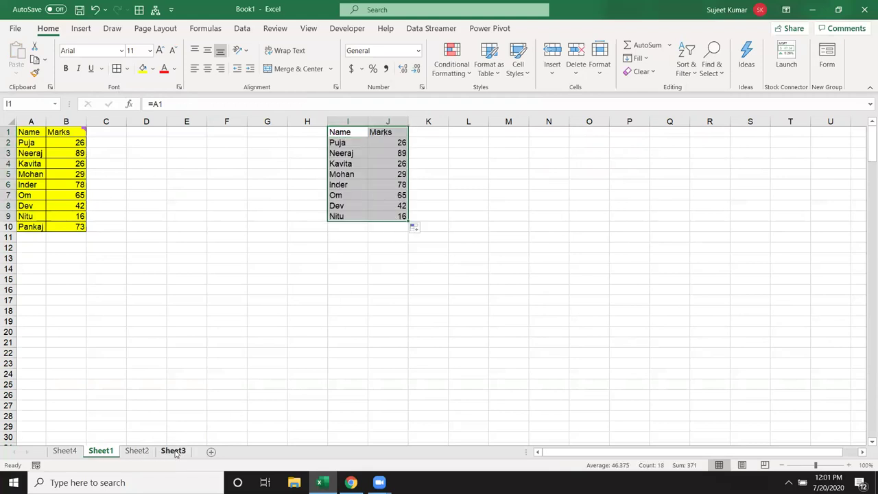
click(276, 136)
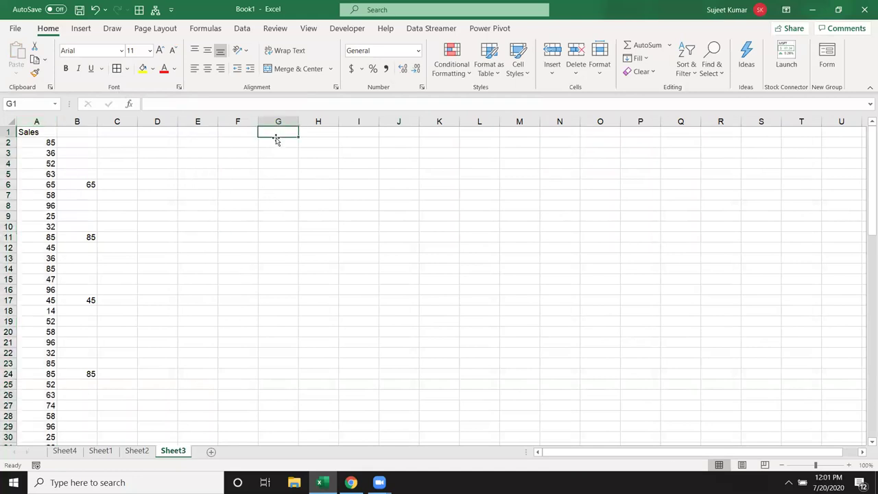
text(=)
click(96, 451)
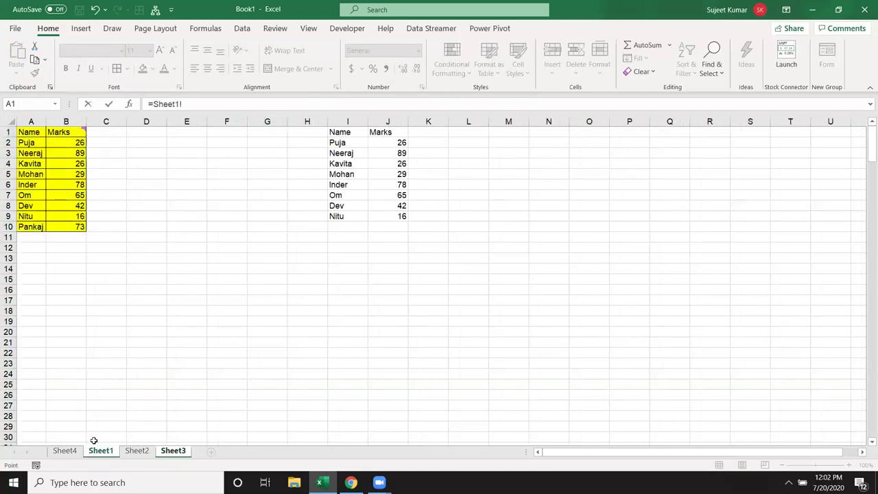
click(28, 134)
key(Return)
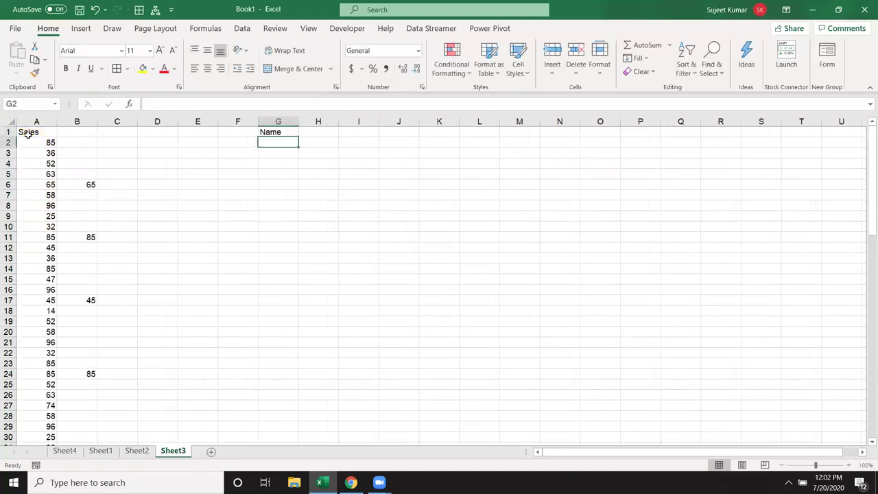
click(265, 132)
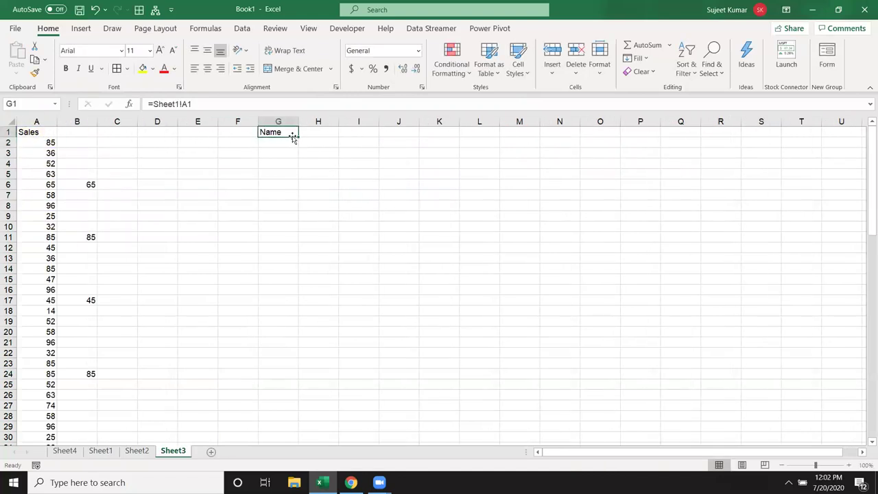
mouse_move(300, 138)
mouse_down()
mouse_move(337, 137)
mouse_move(339, 220)
mouse_up()
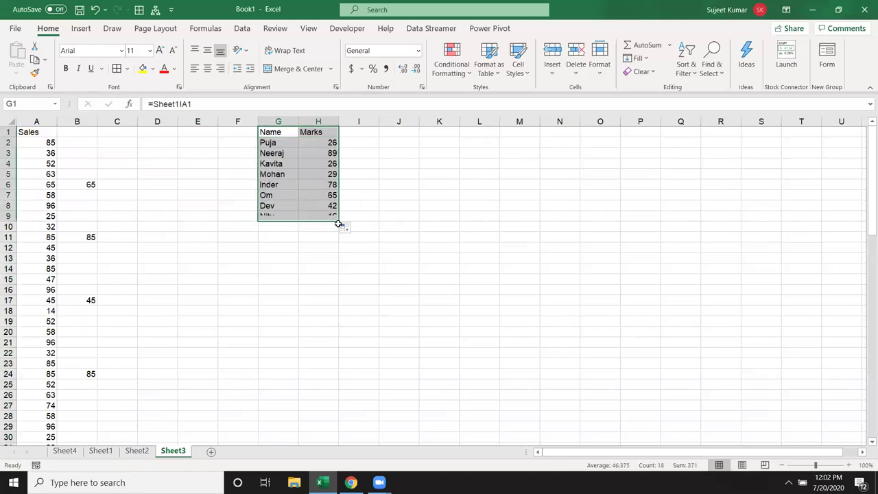
click(113, 453)
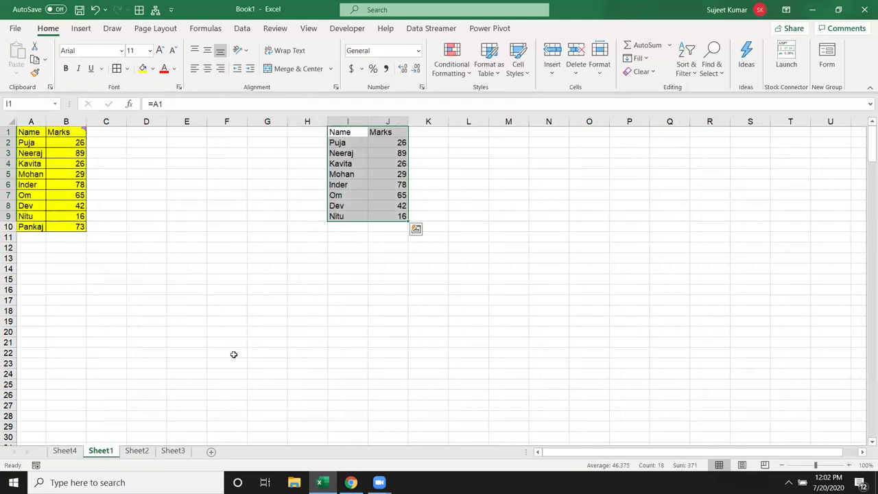
key(Delete)
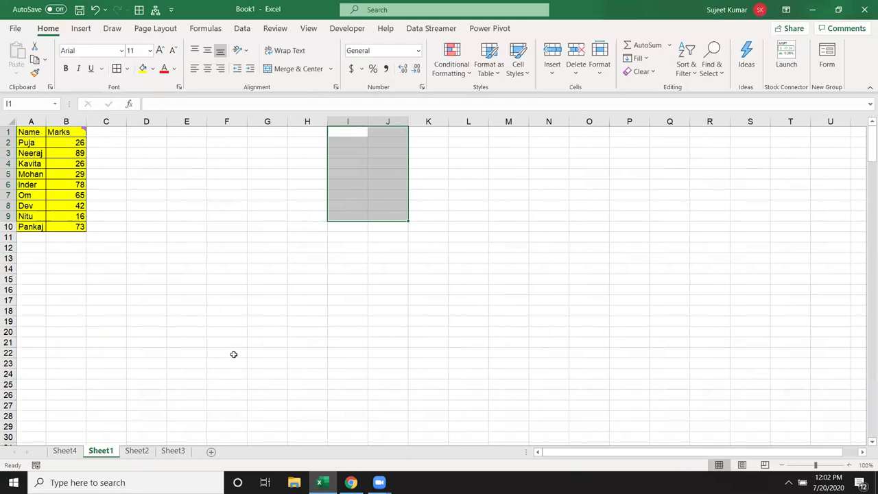
Copy the Name/Marks table and Paste Link it at H1
click(175, 348)
drag(31, 132, 64, 226)
key(ctrl+c)
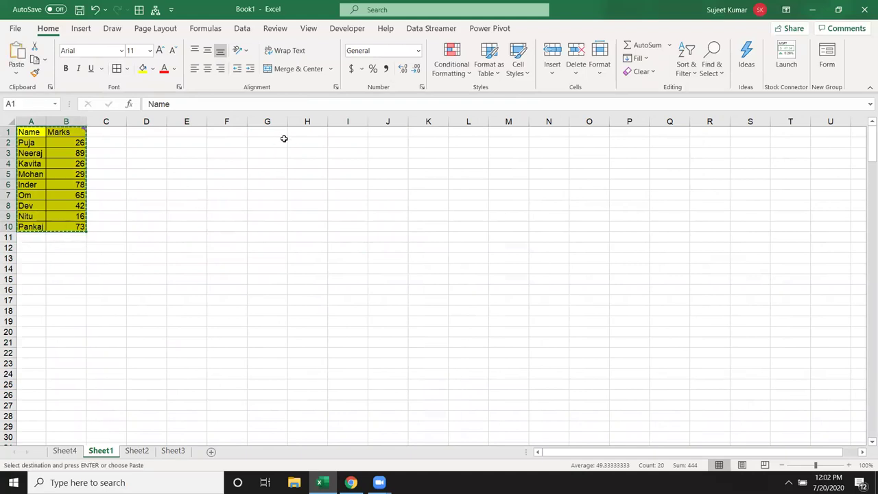
click(292, 136)
right_click(293, 131)
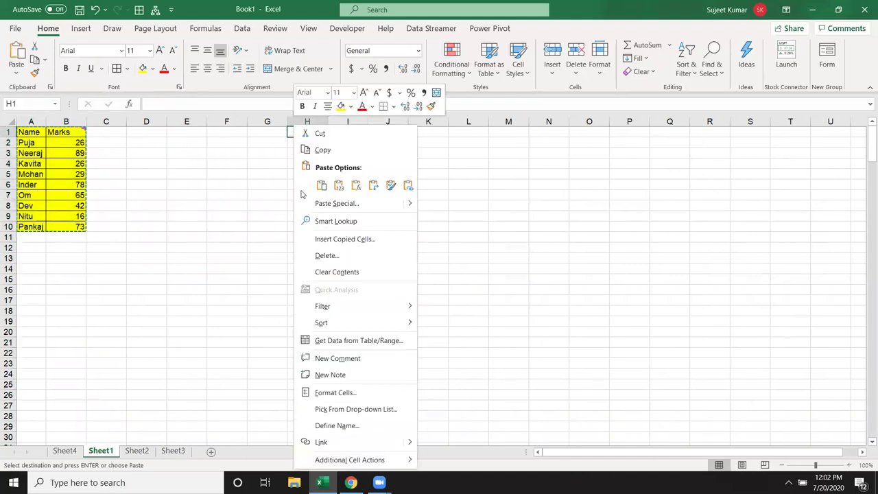
click(314, 204)
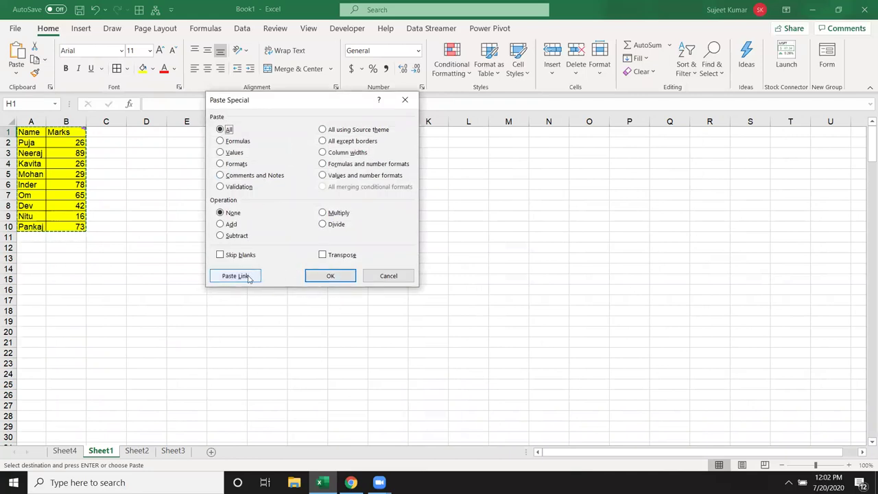
click(249, 277)
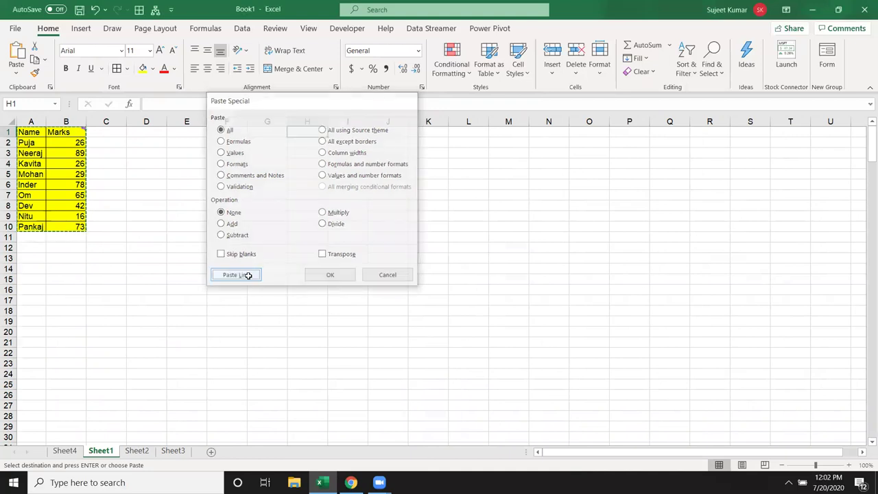
Change the mark in B2 to 260, check the linked I2, then clear H1:I11
click(184, 283)
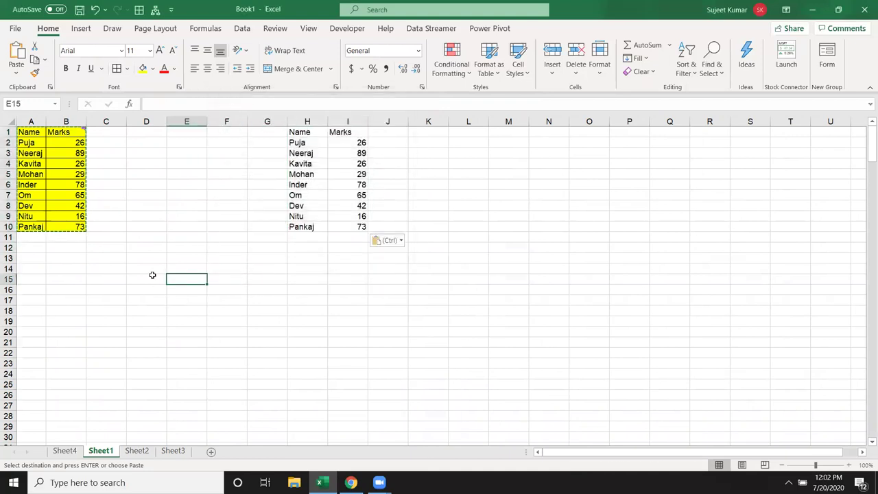
click(63, 143)
text(260)
key(Return)
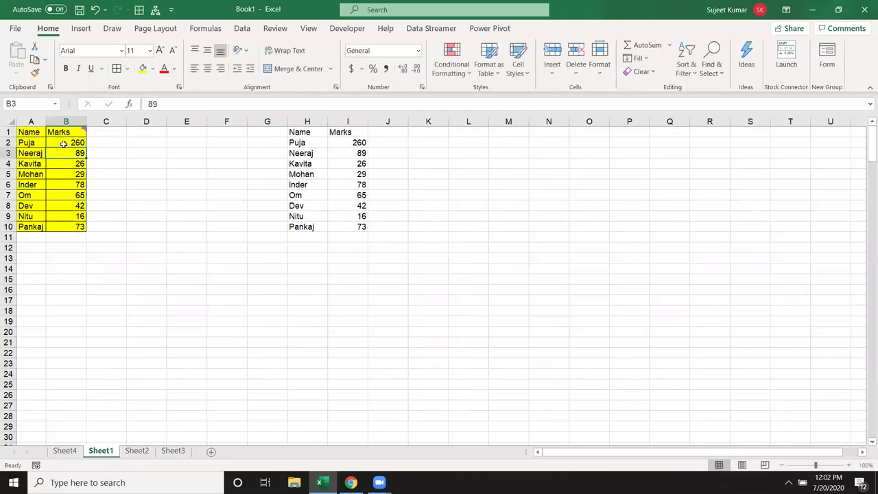
click(352, 143)
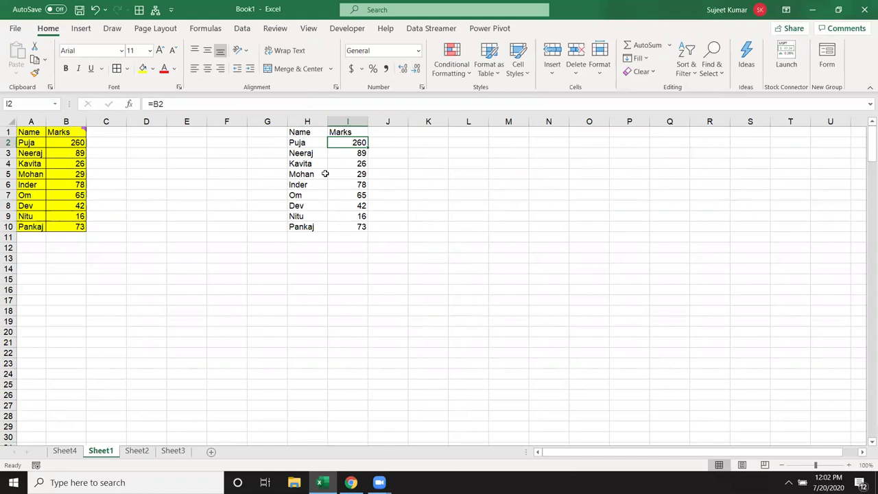
drag(300, 135, 352, 236)
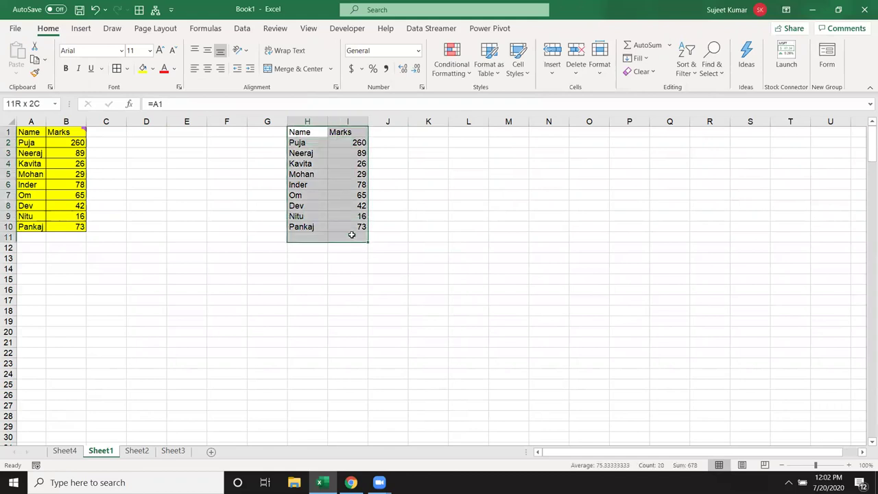
key(Delete)
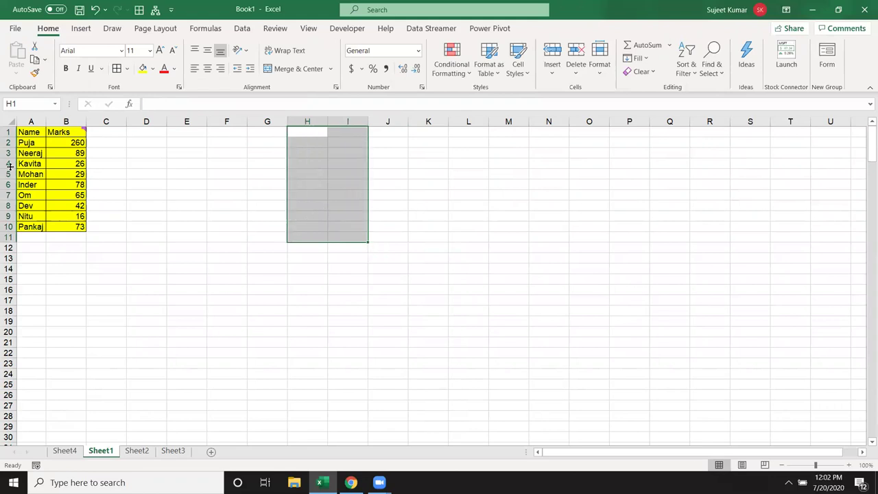
Widen column B considerably, then undo the change
drag(40, 133, 63, 222)
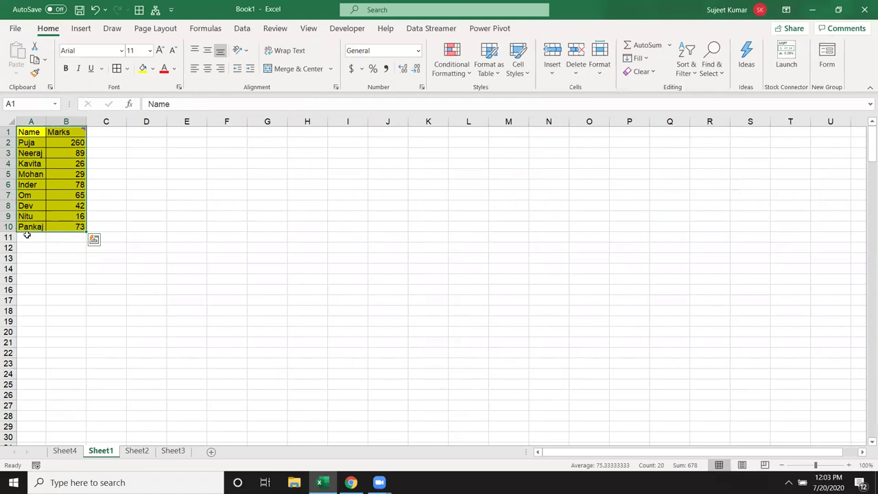
click(70, 281)
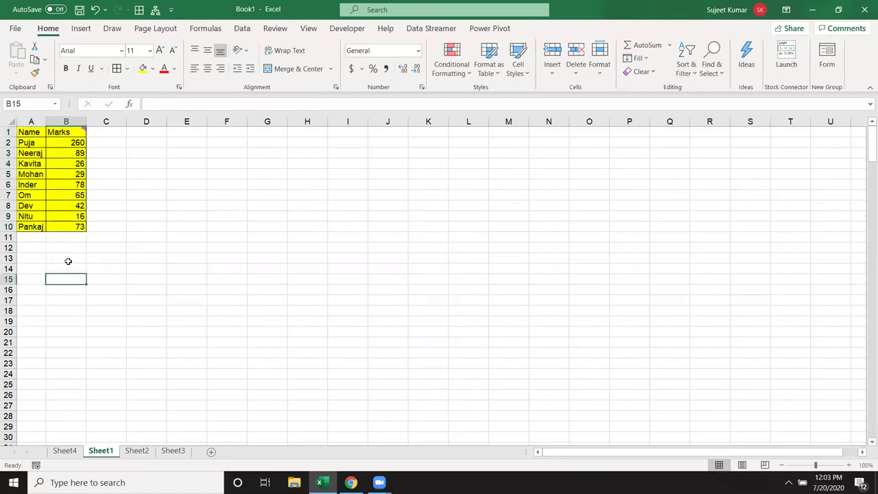
click(97, 122)
drag(86, 123, 247, 137)
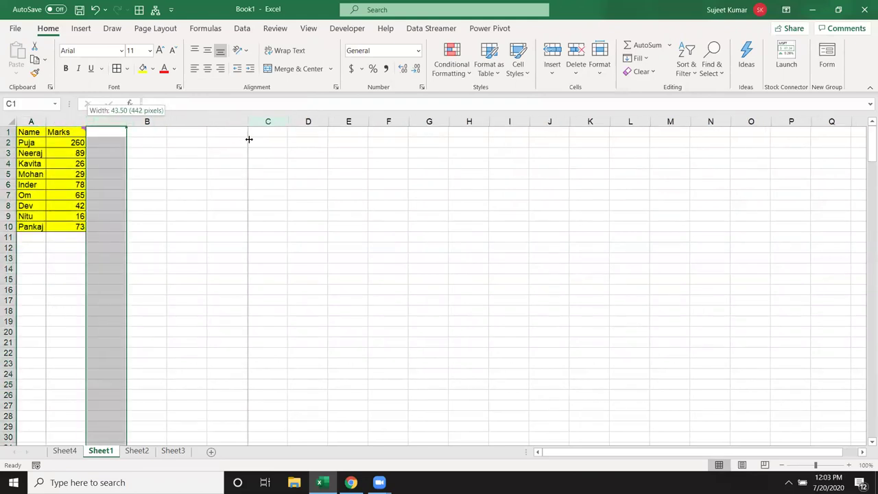
drag(128, 270, 117, 424)
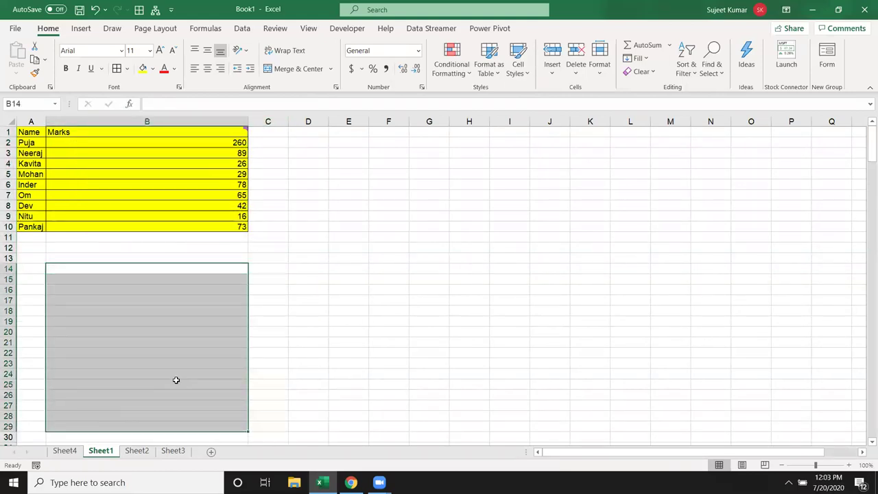
key(ctrl+z)
Copy A1:B10 and bring up the Paste options with G1 as destination
drag(24, 131, 67, 225)
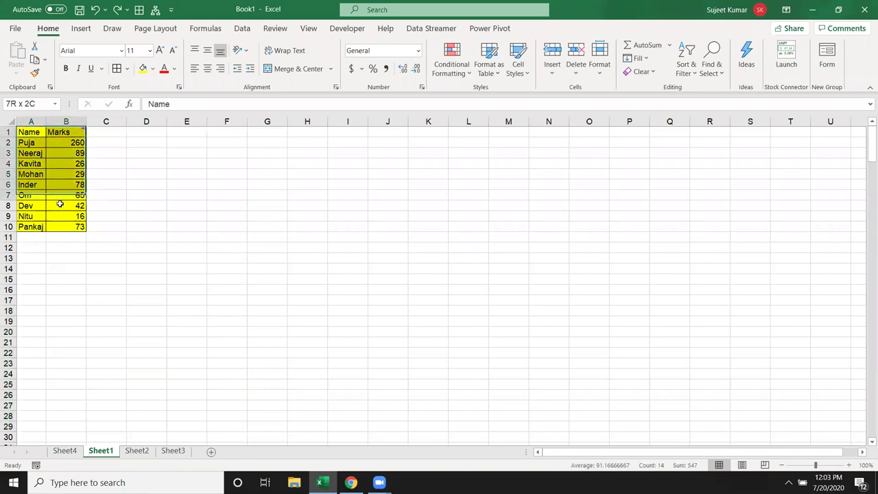
key(ctrl+c)
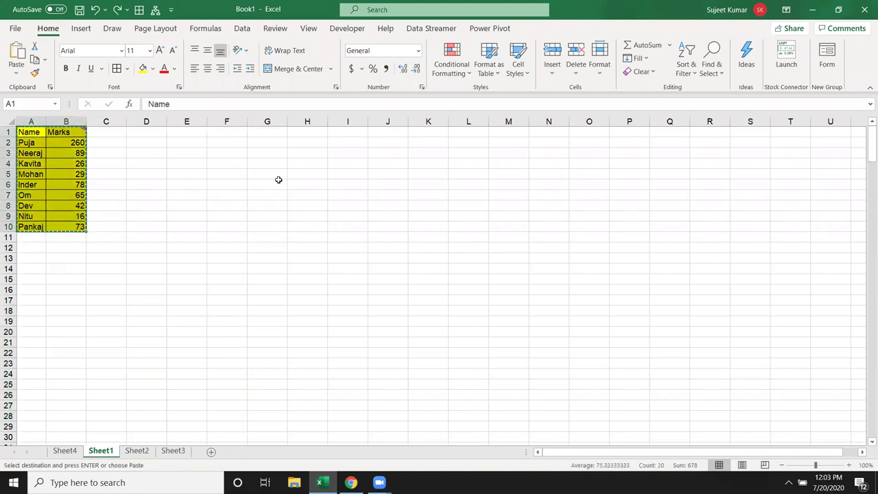
drag(146, 174, 186, 131)
click(267, 131)
click(17, 71)
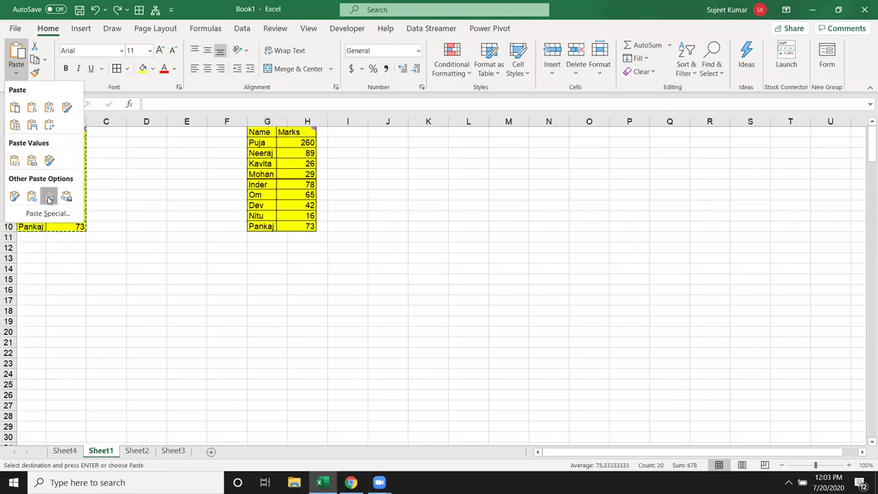
Paste the table as a picture at G1 and resize it to about the table's size
click(49, 197)
click(433, 203)
drag(267, 192, 297, 250)
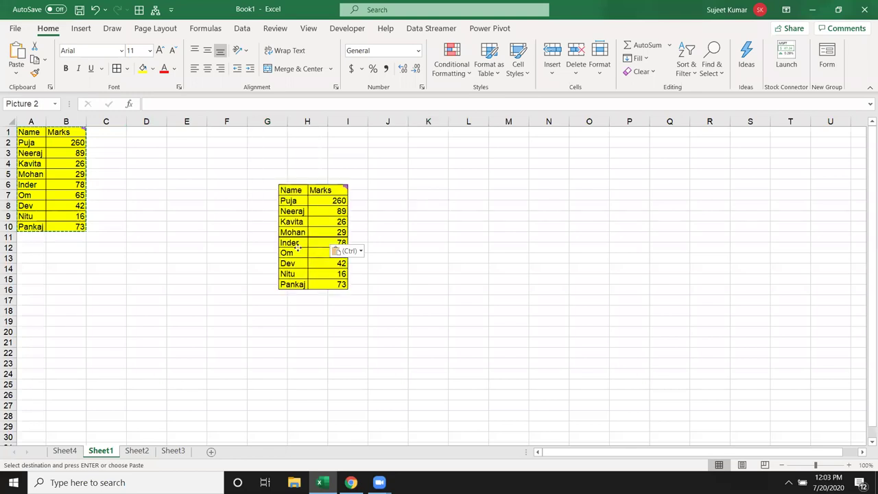
drag(350, 290, 546, 394)
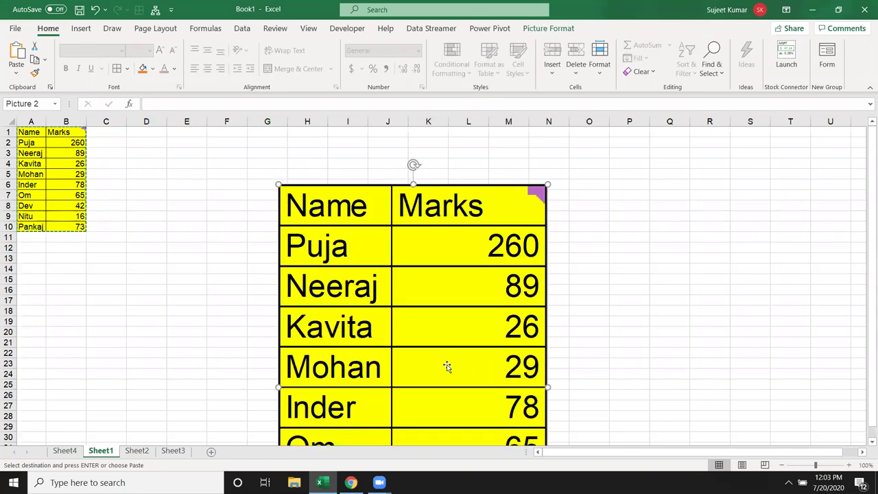
drag(448, 364, 362, 290)
drag(431, 182, 428, 216)
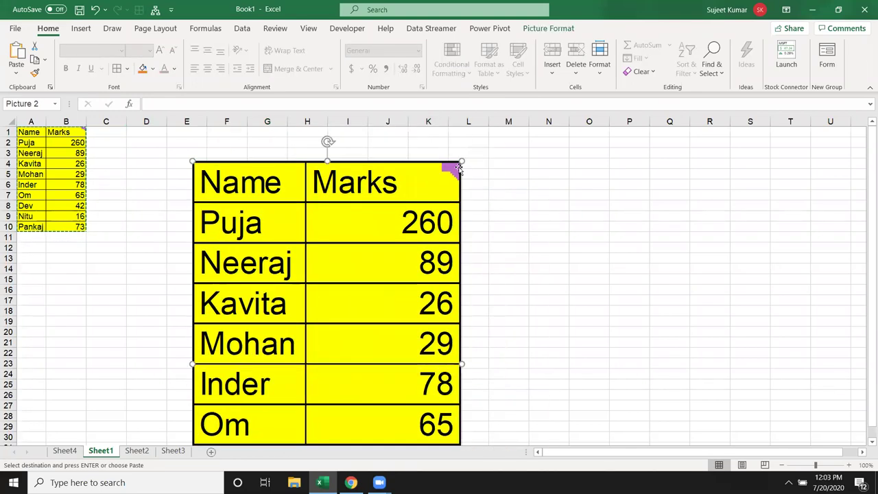
key(ctrl+z)
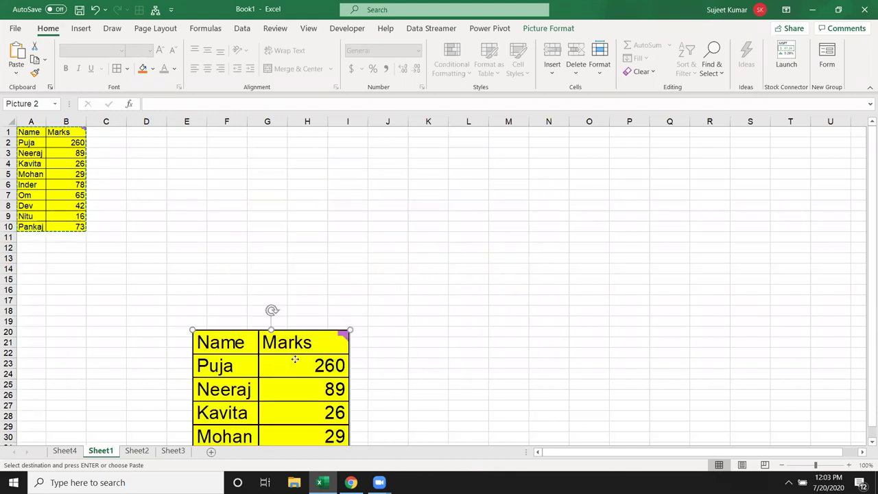
mouse_move(331, 343)
mouse_down()
mouse_move(473, 211)
mouse_move(426, 290)
mouse_up()
drag(378, 368, 392, 249)
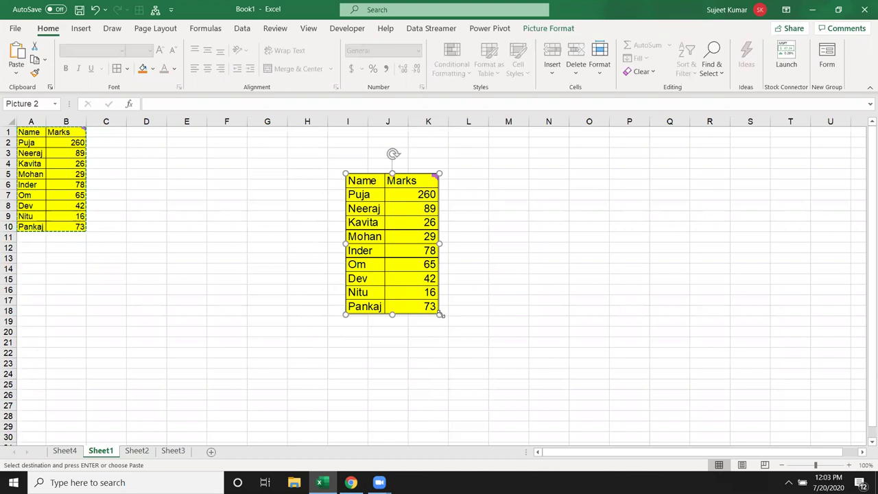
mouse_move(441, 315)
mouse_down()
mouse_move(407, 264)
mouse_move(413, 298)
mouse_up()
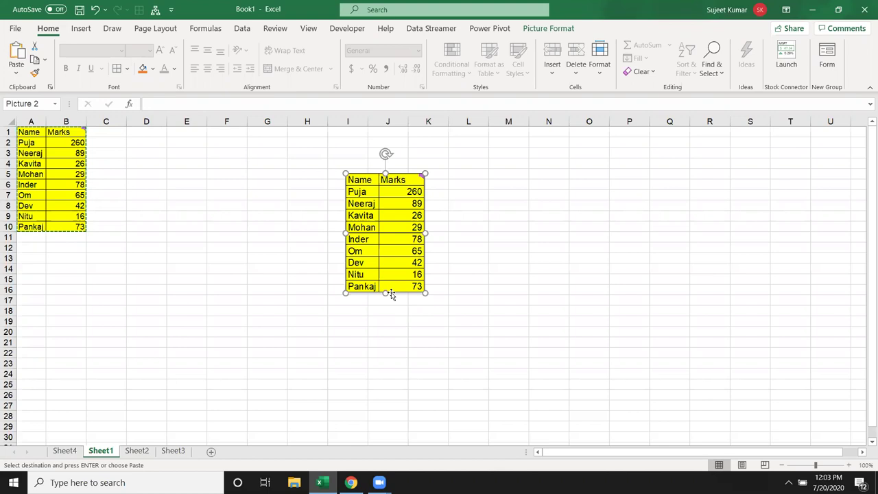
Rotate the table picture about 60° clockwise
click(386, 310)
click(384, 260)
drag(388, 150, 450, 191)
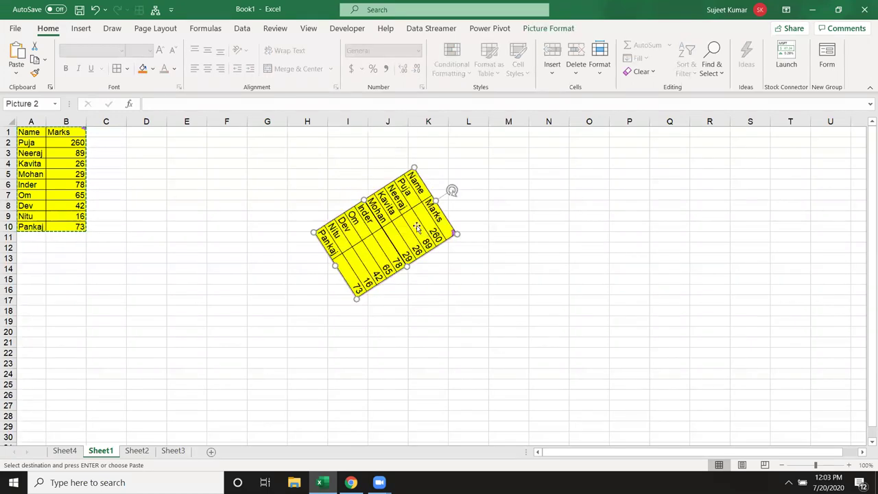
click(57, 181)
Change the mark in B2 to 20
click(61, 140)
key(Escape)
key(Down)
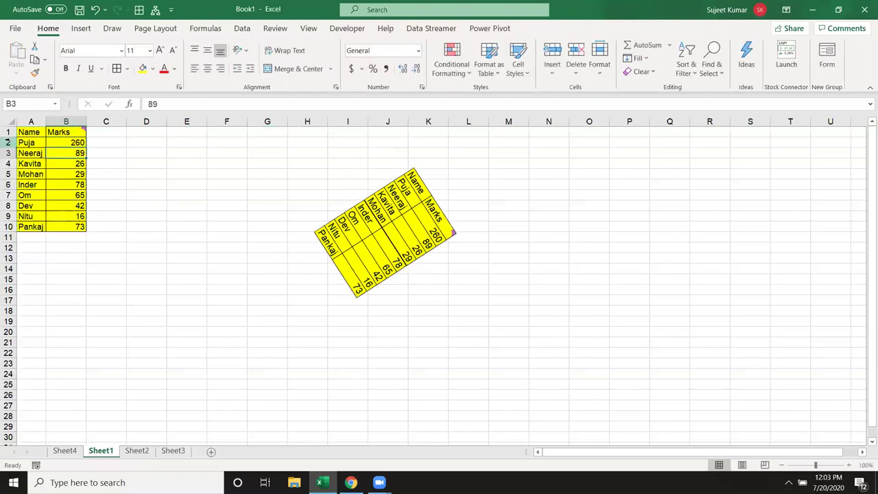
key(Up)
text(20)
key(Return)
Delete the rotated picture and select A1:B10 again
click(372, 241)
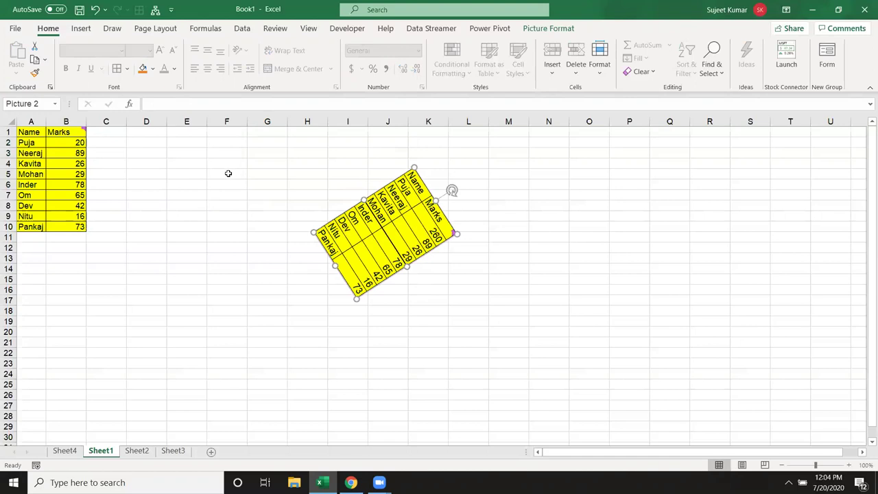
key(Delete)
drag(37, 134, 72, 221)
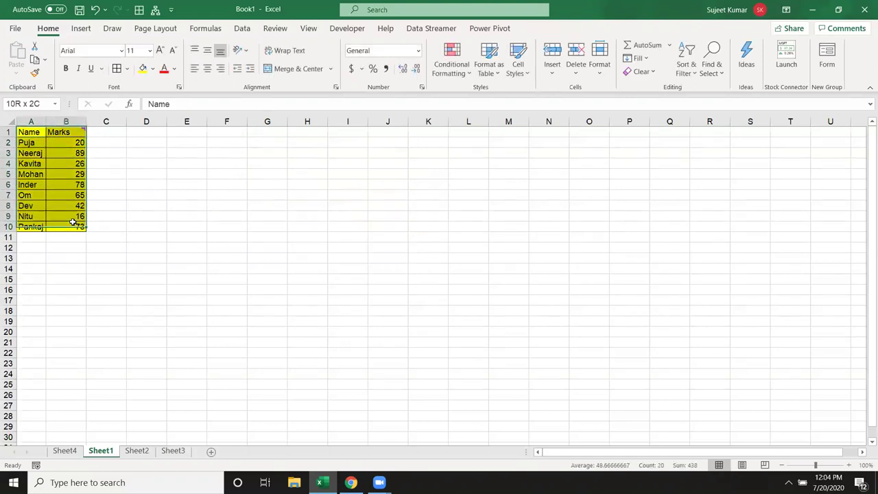
Paste the table as a linked picture, move it to column H and enlarge it to 3.18" by 2.11"
key(ctrl+c)
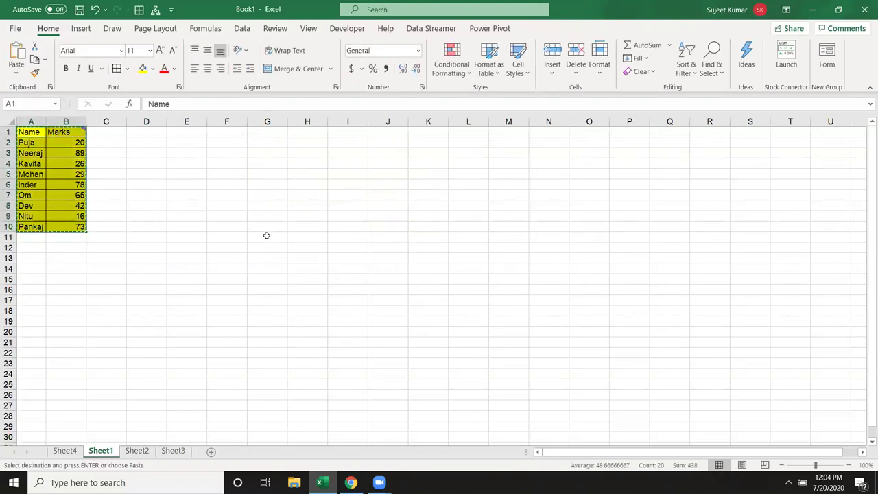
click(229, 155)
click(15, 71)
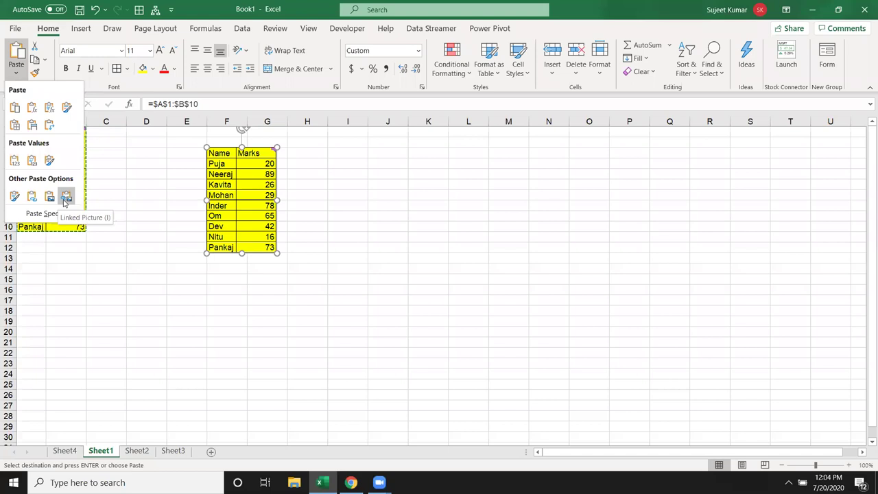
click(66, 197)
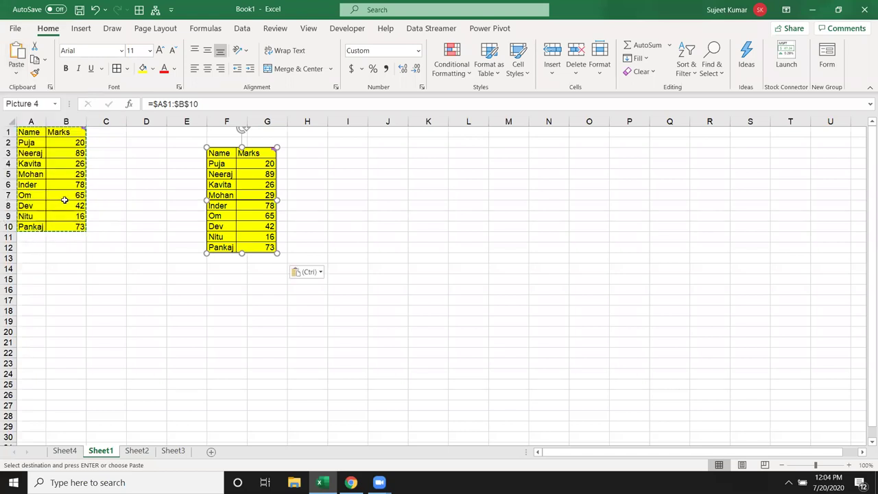
click(357, 229)
drag(255, 194, 327, 207)
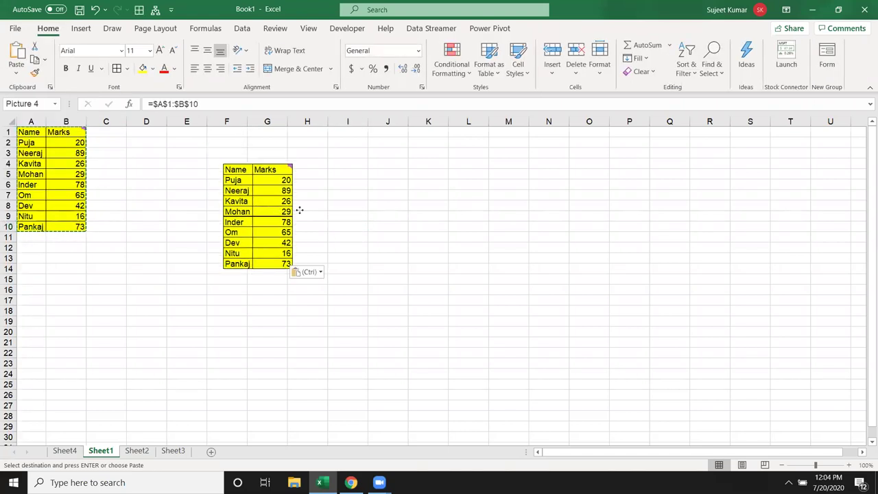
drag(349, 266, 395, 335)
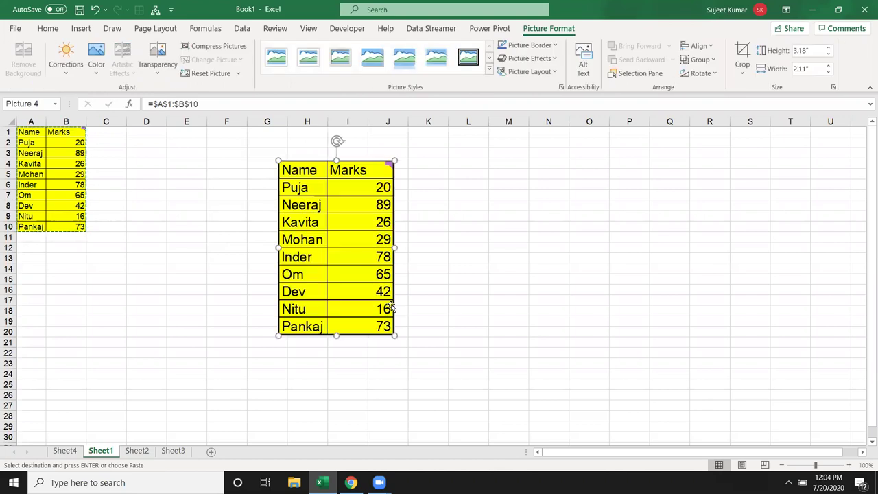
Change the first mark in B2 from 20 to 40
click(65, 141)
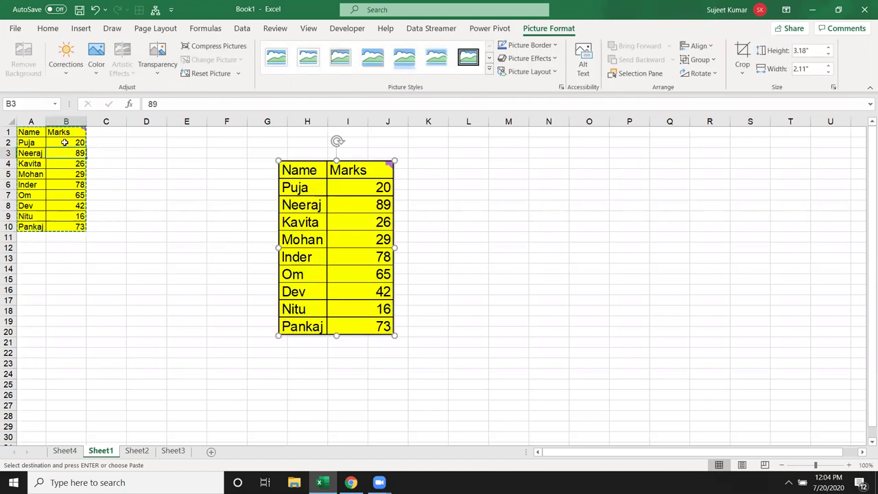
text(40)
key(Return)
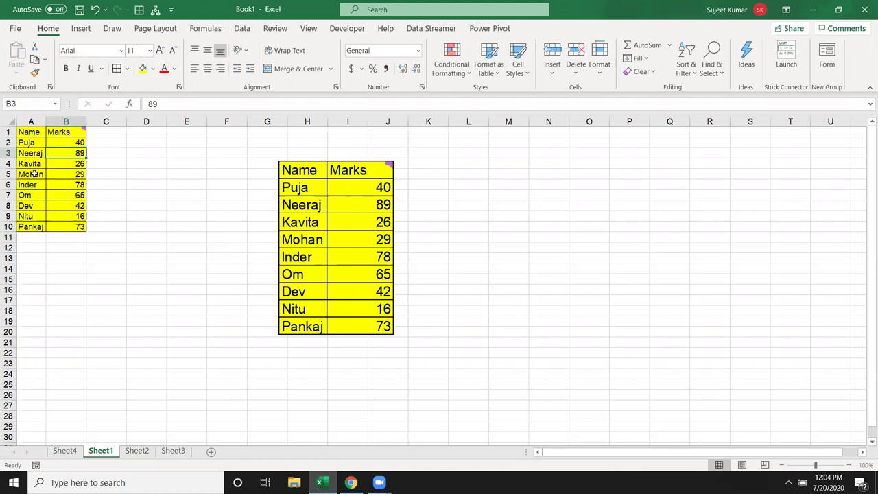
Fill the table's row 5 (A5:B5) green
drag(32, 174, 63, 175)
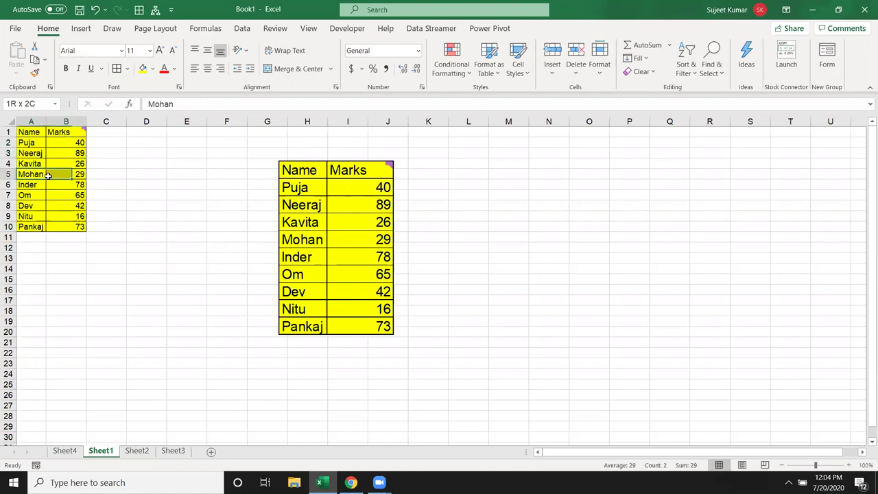
click(153, 69)
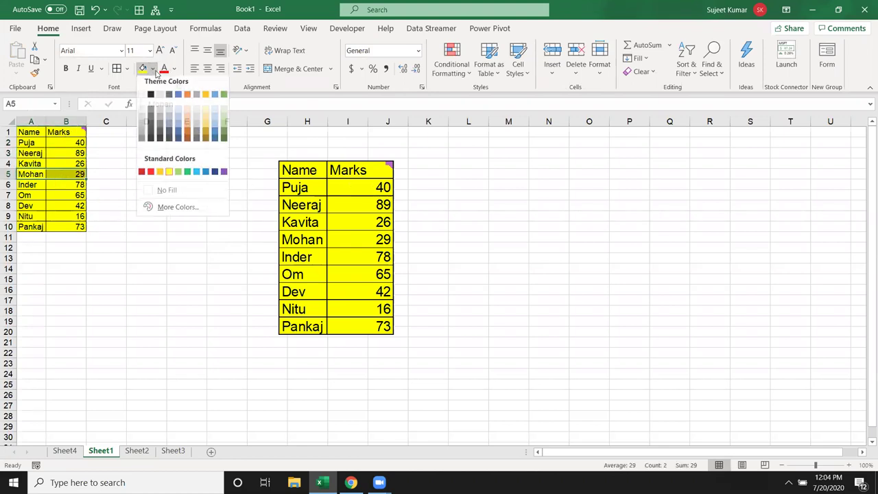
click(186, 176)
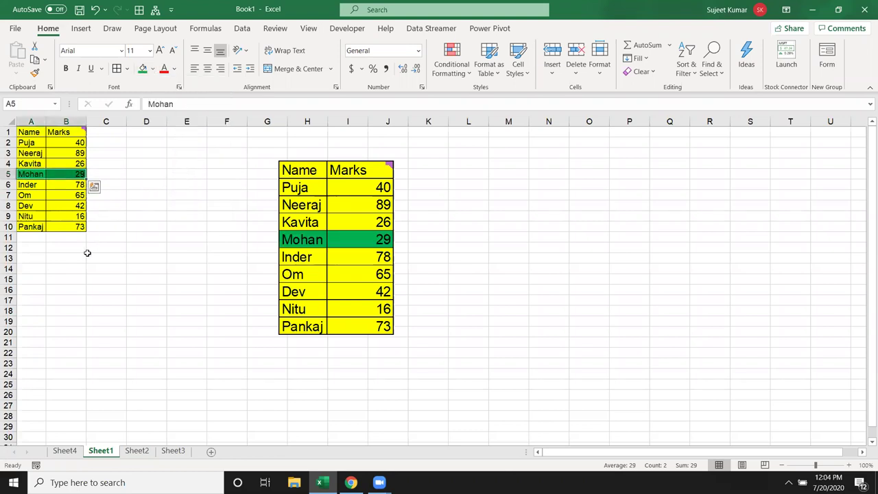
click(85, 258)
Add a new student's name and a mark of 65 in row 11
click(29, 237)
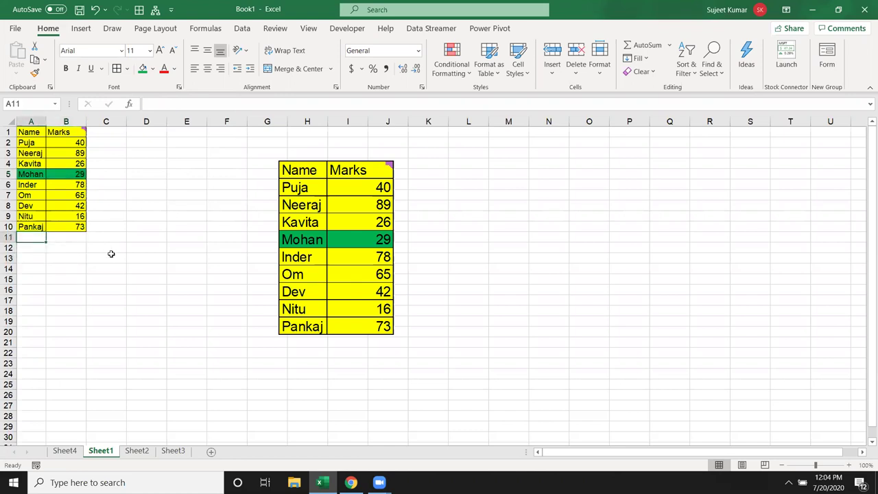
text(Puneet)
text(65)
key(Return)
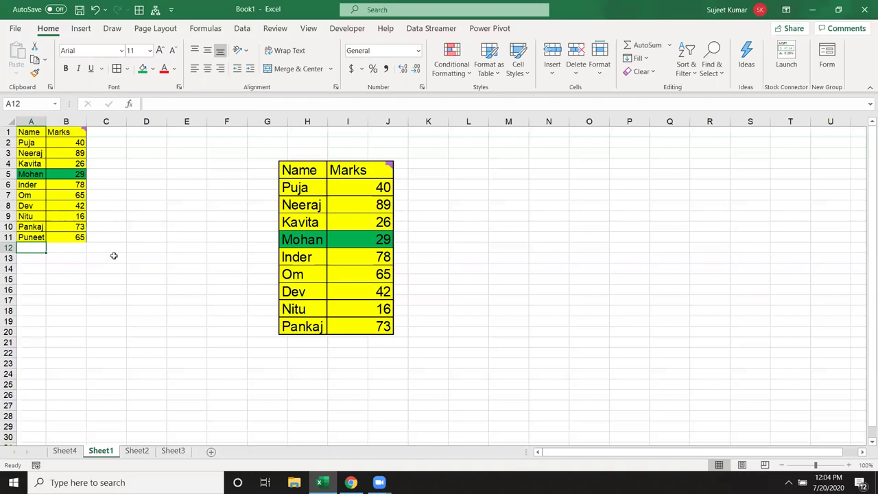
Extend the linked picture's range to end at B11, then undo the changes
click(348, 239)
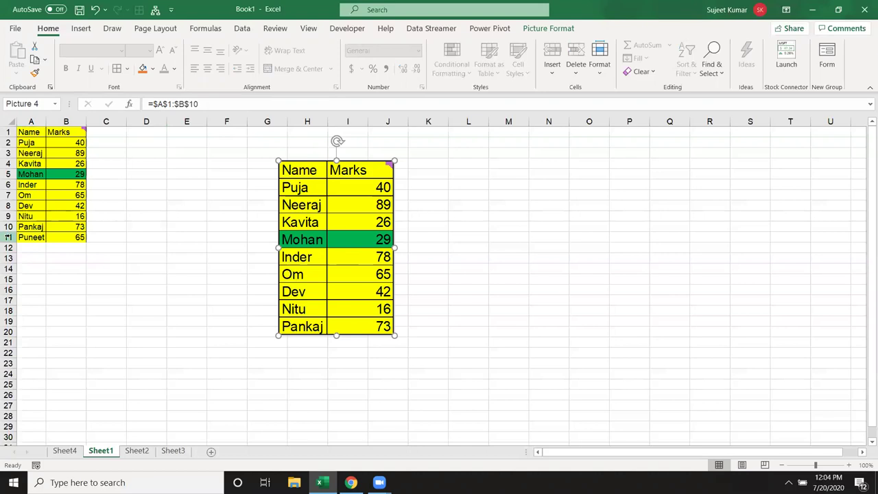
click(257, 103)
key(BackSpace)
text(1)
key(Return)
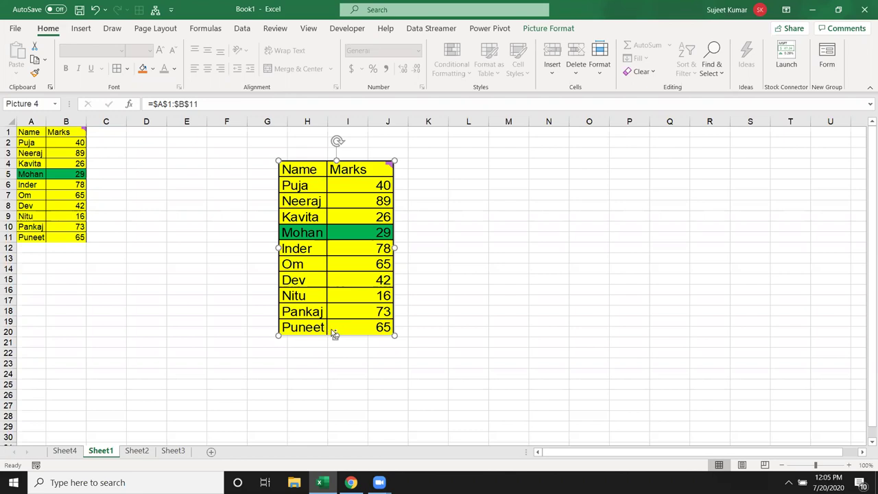
key(ctrl+z)
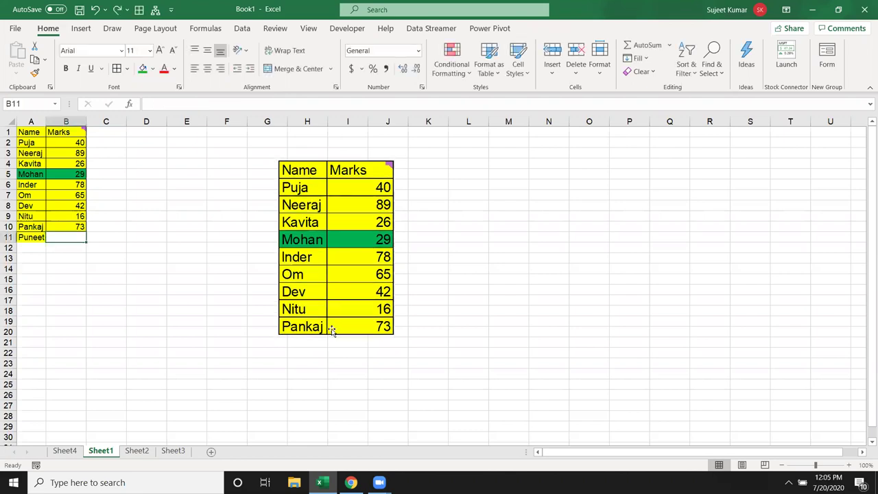
Enter 60 in B11 and delete the old linked picture
text(60)
key(Return)
click(366, 317)
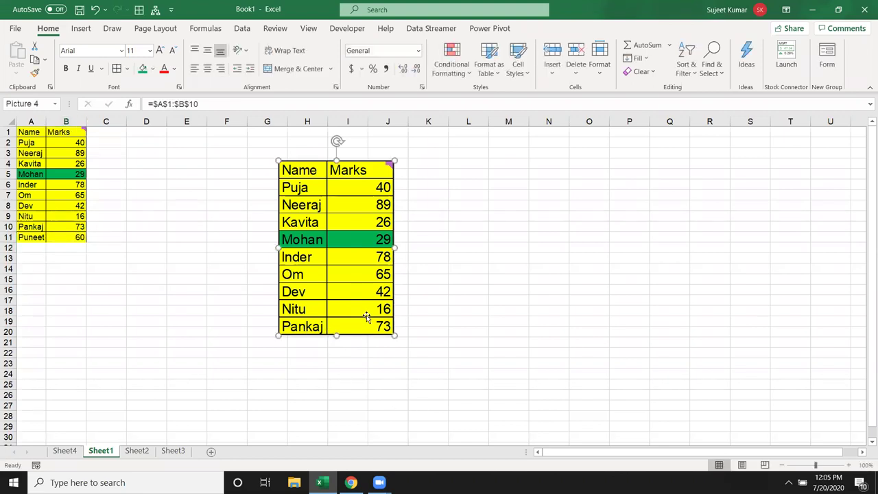
key(Delete)
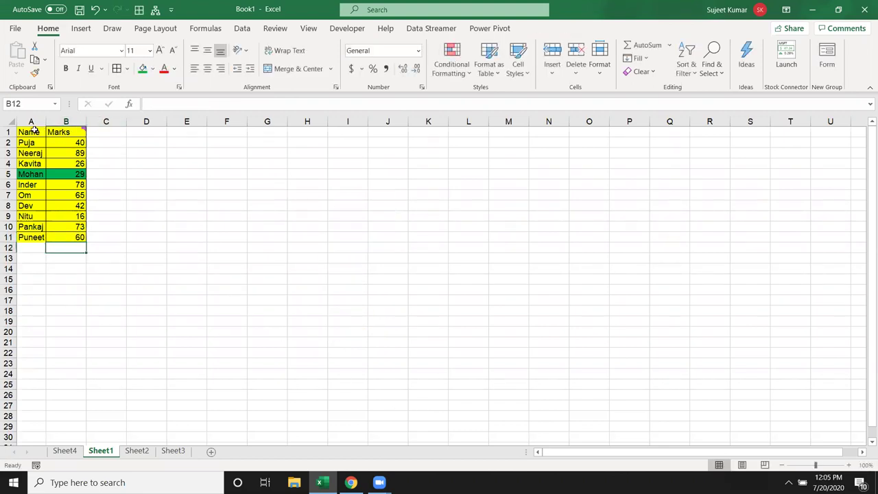
Paste A1:B11 as a linked picture at G5, enlarge it to 3.68" by 2.22", and move it over columns H–J
drag(31, 131, 81, 235)
key(ctrl+c)
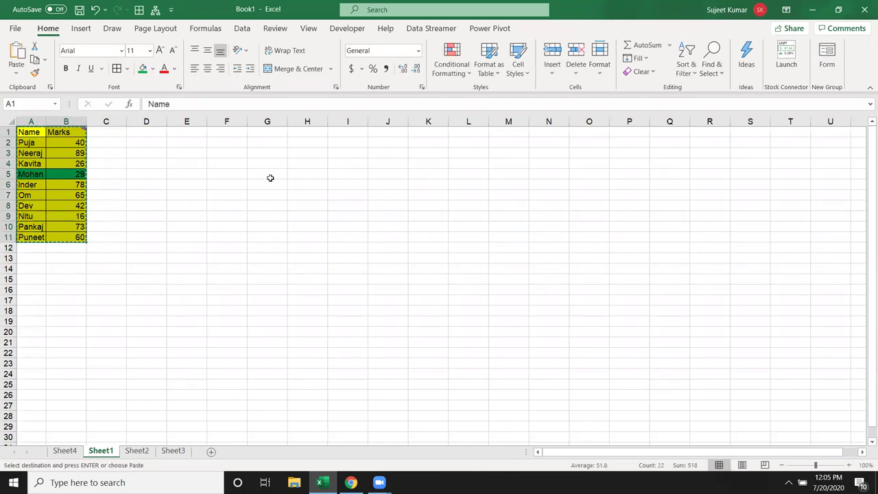
click(267, 175)
click(17, 75)
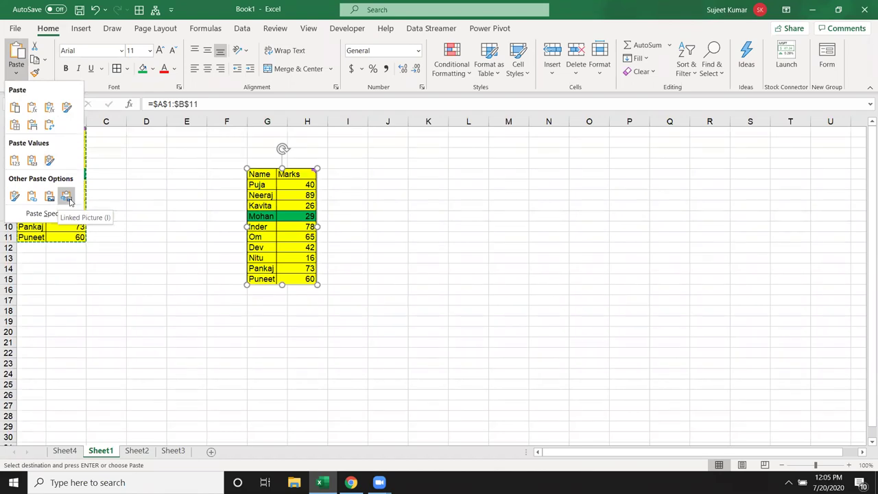
click(69, 200)
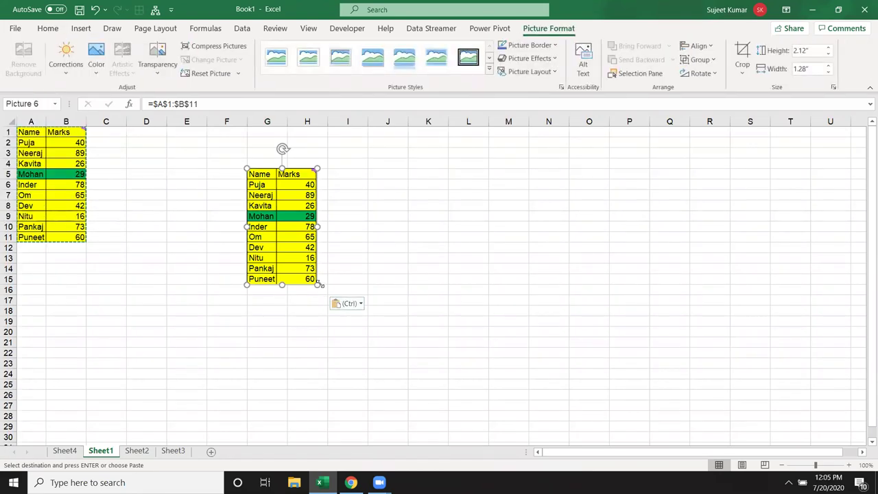
drag(320, 284, 369, 370)
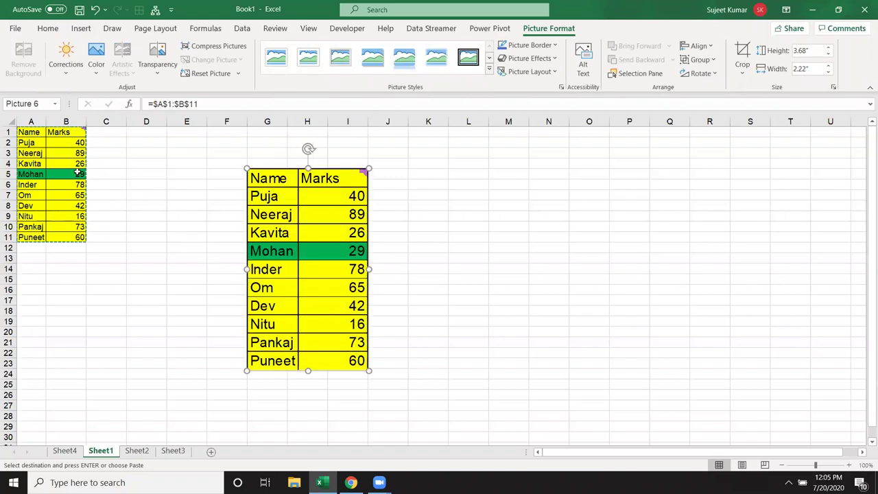
click(206, 208)
drag(320, 199, 371, 177)
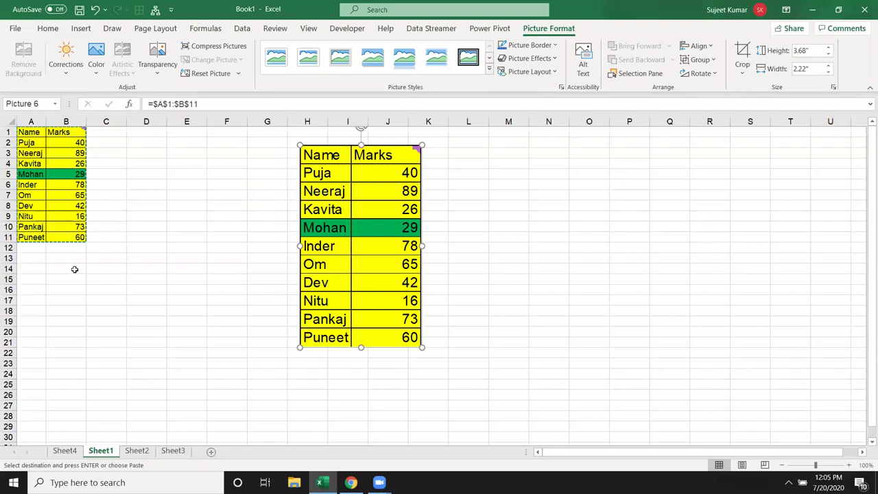
drag(28, 248, 55, 248)
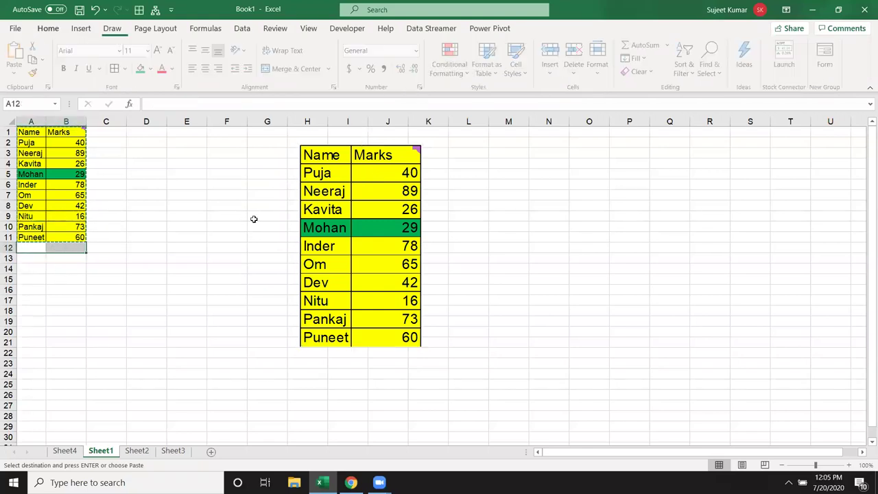
Delete the linked picture from Sheet1 and go to Sheet2's percentage table
click(328, 209)
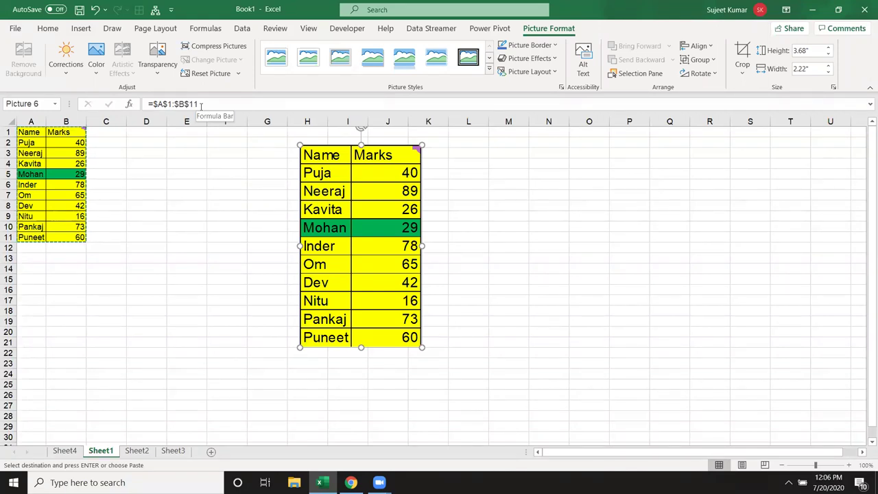
click(190, 171)
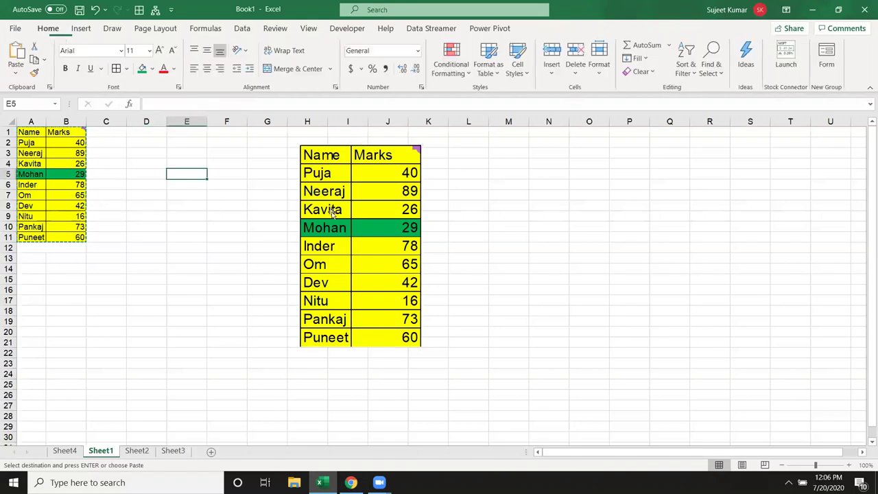
click(351, 214)
key(Delete)
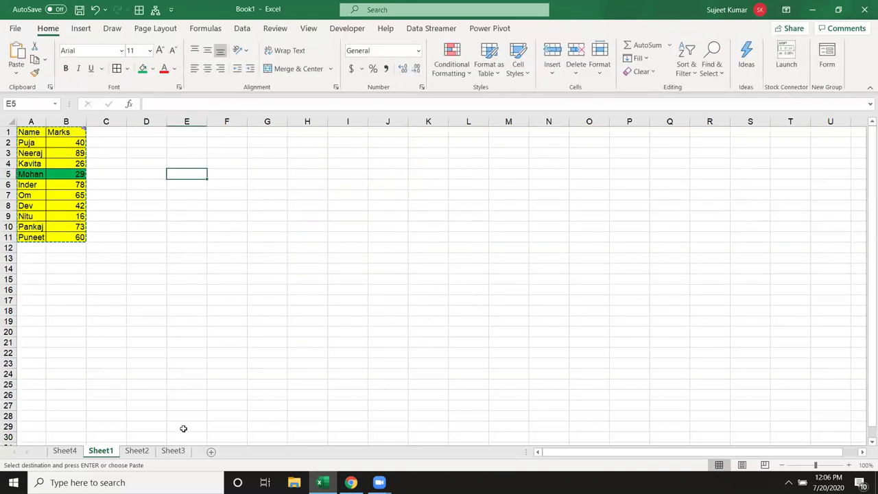
click(133, 452)
In a new blank workbook, enter the headers Name and Jan, extending the months to Apr
click(184, 372)
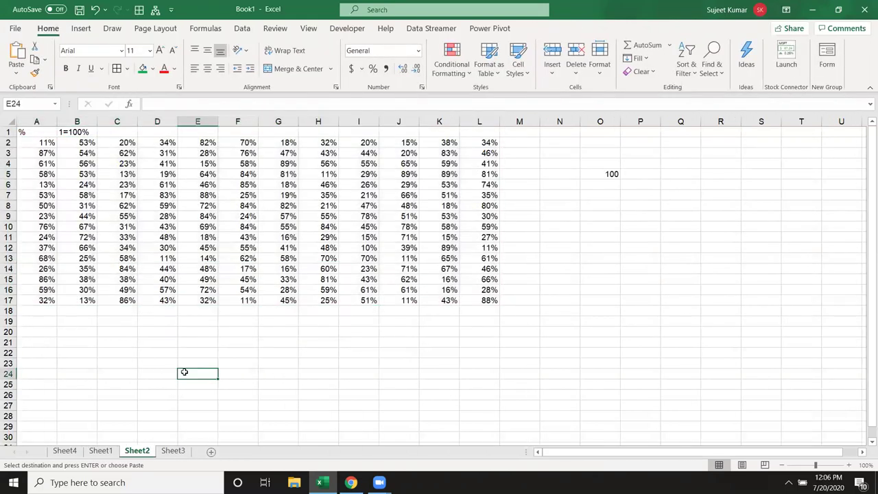
key(ctrl+n)
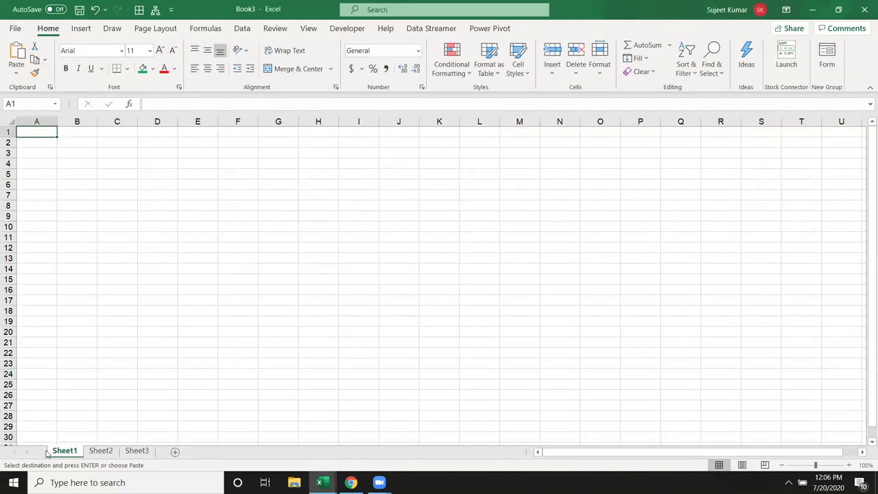
text(Name)
key(Return)
key(Up)
key(Right)
text(Jan)
key(Return)
key(Return)
click(74, 133)
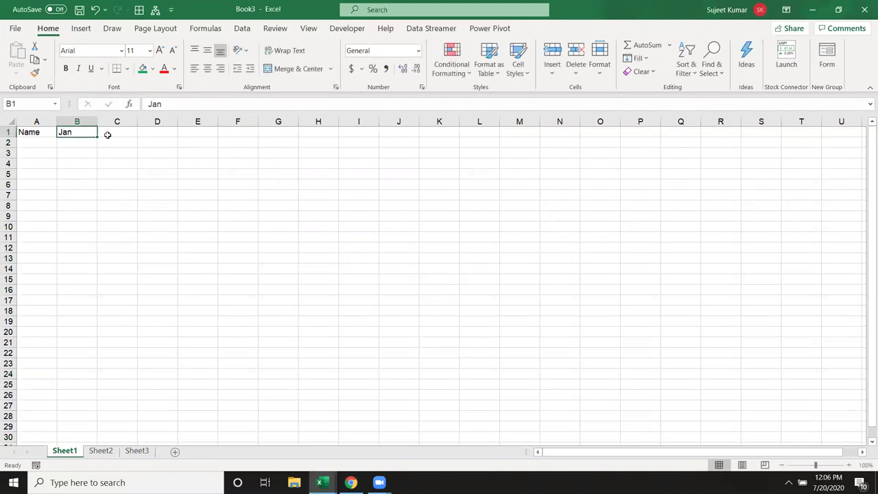
mouse_move(98, 136)
mouse_down()
mouse_move(228, 136)
mouse_move(202, 136)
mouse_up()
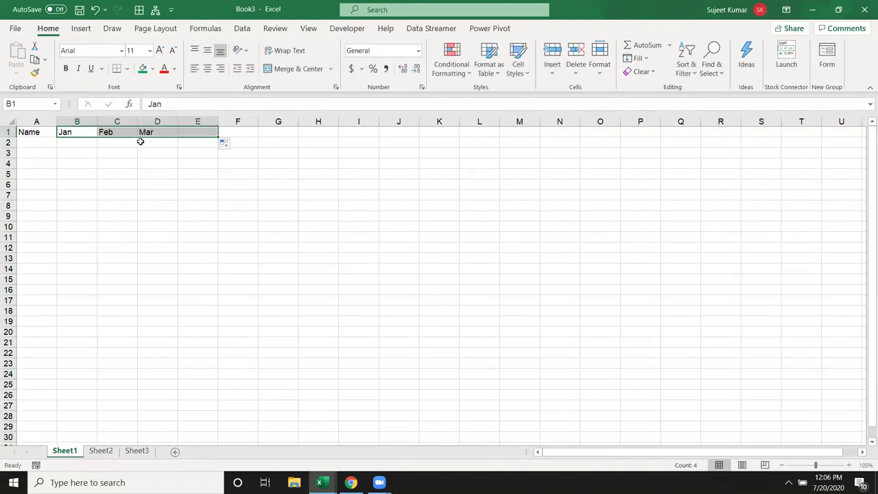
Type a first name in A2 and fill the name list down to row 16
click(36, 138)
text(Puja)
key(Return)
click(45, 143)
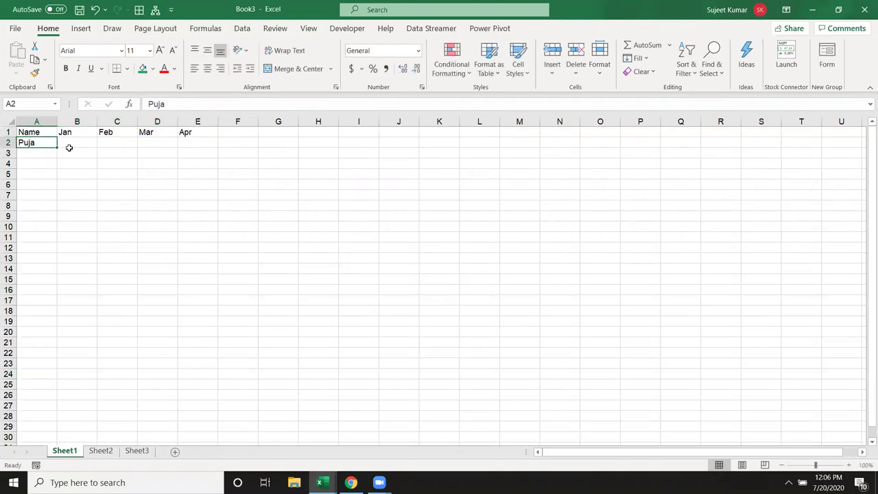
drag(58, 148, 57, 294)
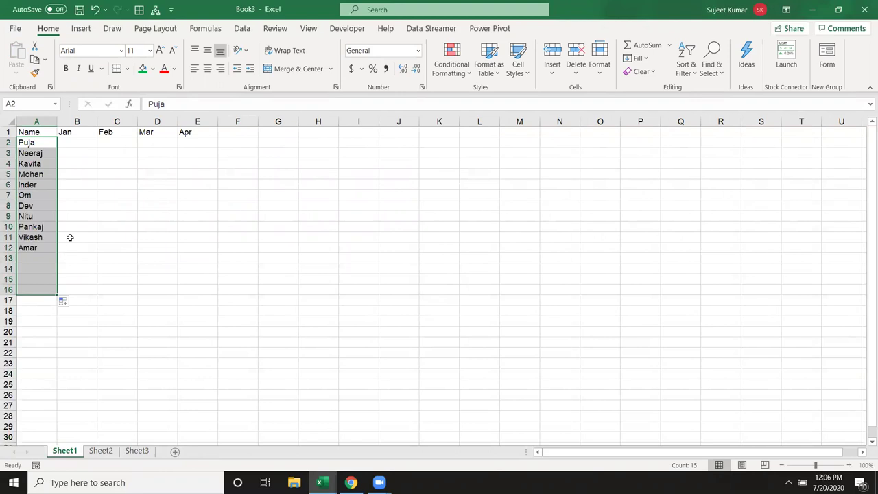
Enter =RANDBETWEEN(10,90) in B2, fill it through B2:E16, and select A1:E16
click(92, 144)
text(=ra)
key(Down)
key(Down)
key(Down)
key(Tab)
text(10,90)
key(Return)
drag(89, 141, 187, 294)
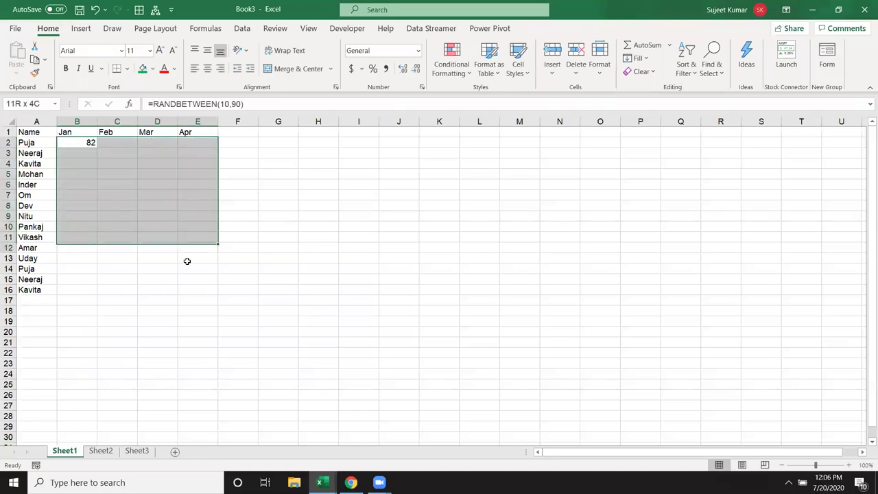
key(ctrl+r)
key(ctrl+d)
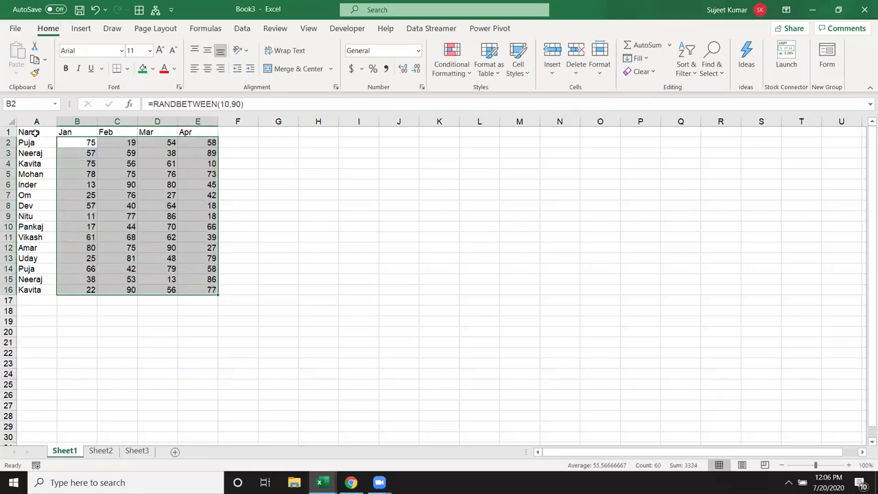
drag(35, 132, 201, 294)
Copy the table and paste it into Sheet2 through Sheet6, adding Sheet4–Sheet6
key(ctrl+c)
click(101, 451)
key(ctrl+v)
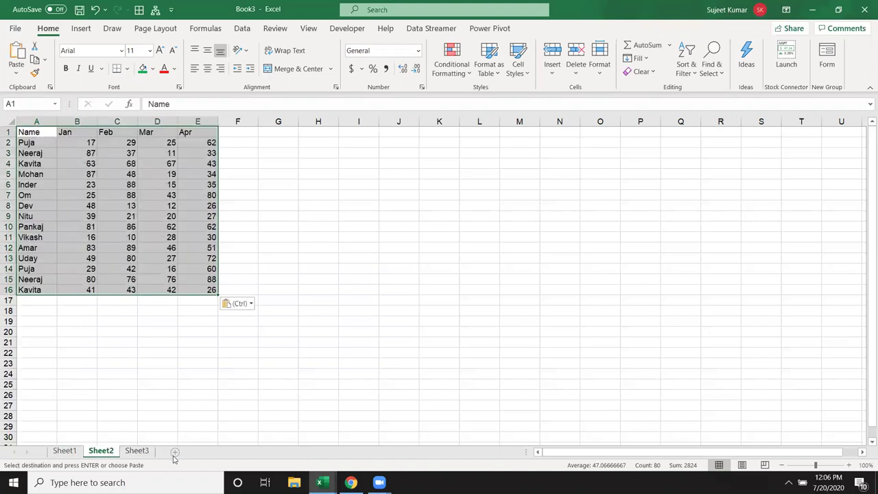
click(141, 451)
key(ctrl+v)
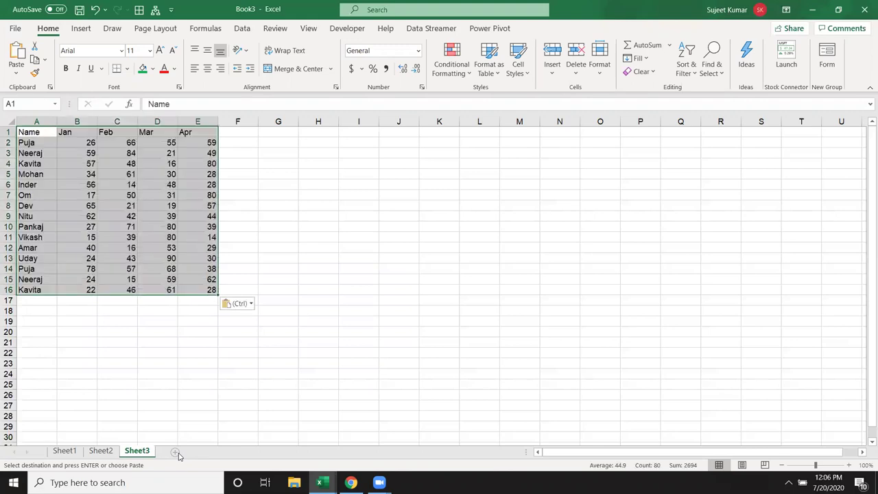
click(176, 453)
key(ctrl+v)
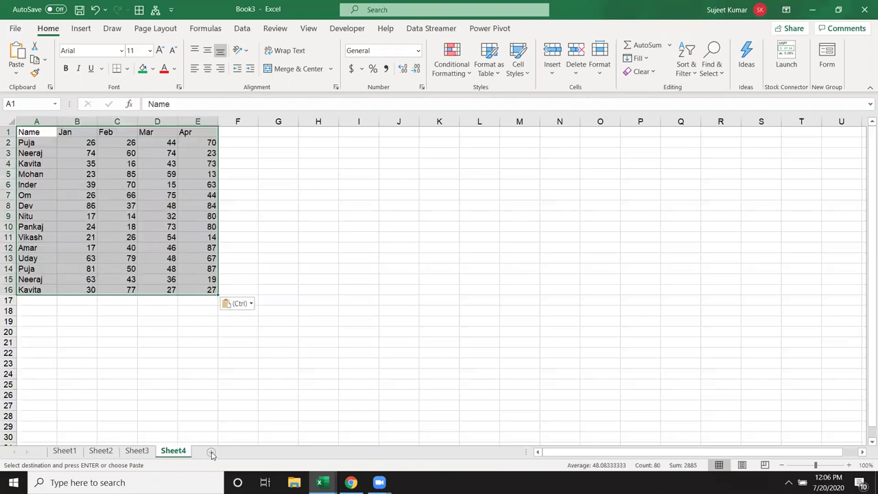
click(210, 452)
key(ctrl+v)
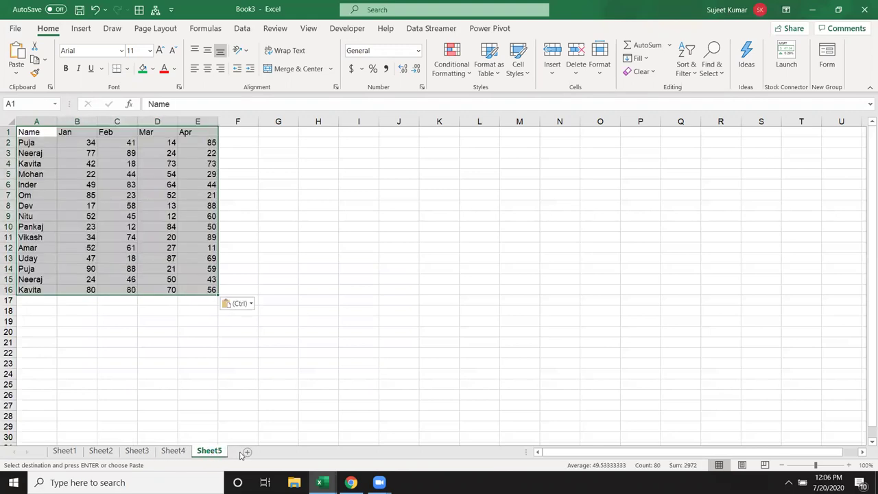
click(248, 452)
key(ctrl+v)
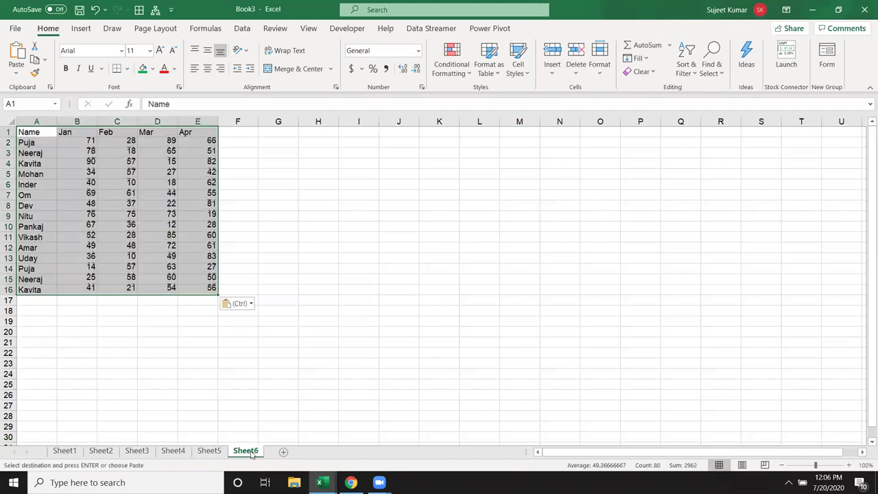
Group Sheet1–Sheet6, look at the paste options, then cancel the pending copy
shift+click(65, 451)
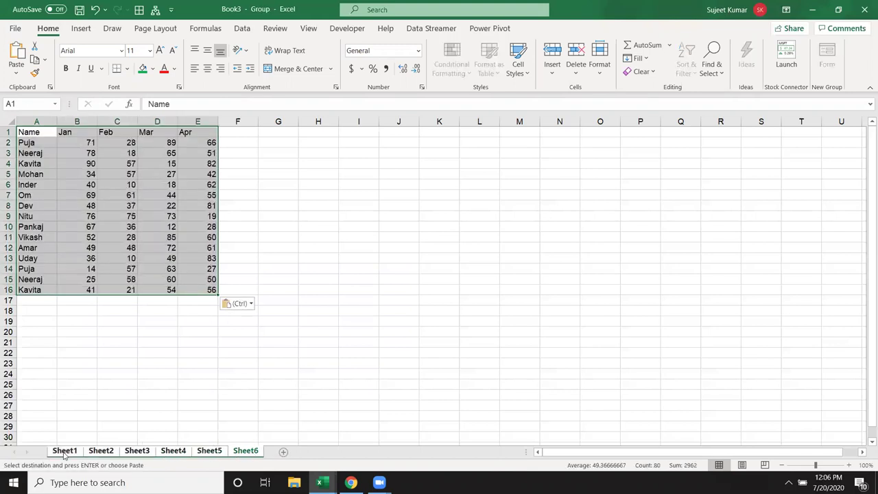
click(15, 74)
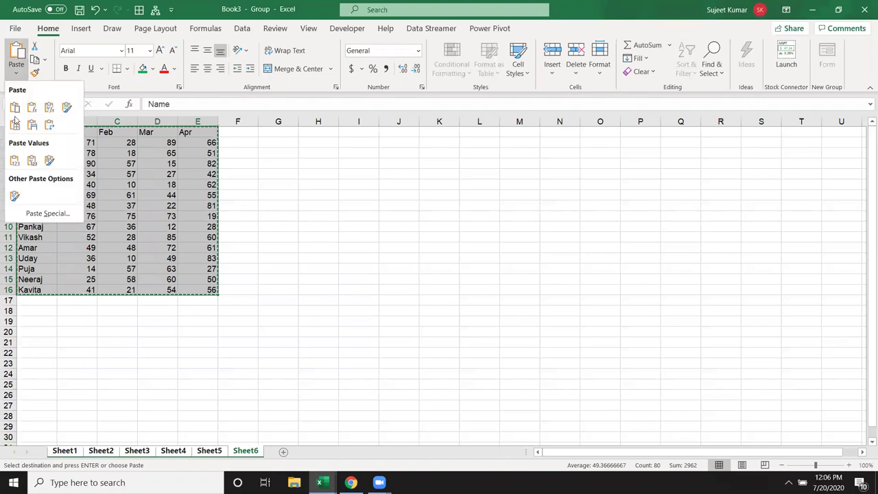
key(Escape)
click(144, 227)
key(Escape)
Check the table on each of Sheet1–Sheet6, then add a new empty Sheet7
click(101, 451)
click(137, 451)
click(173, 451)
click(217, 451)
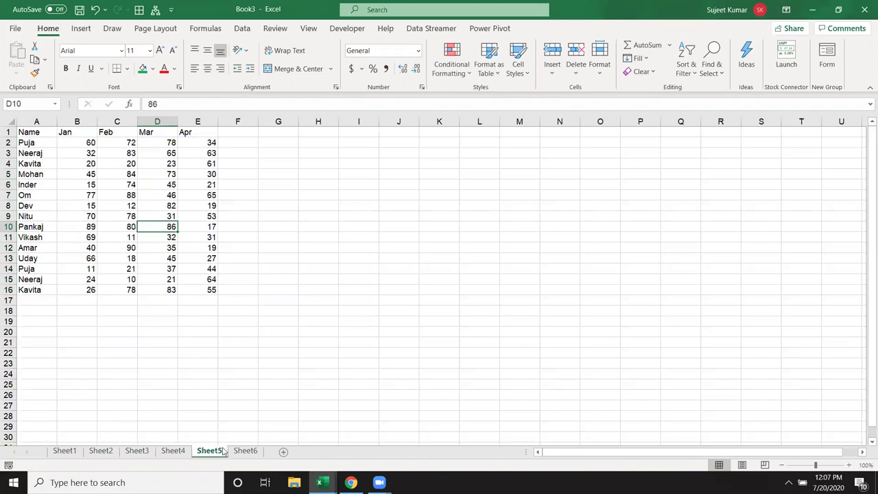
click(245, 450)
click(65, 451)
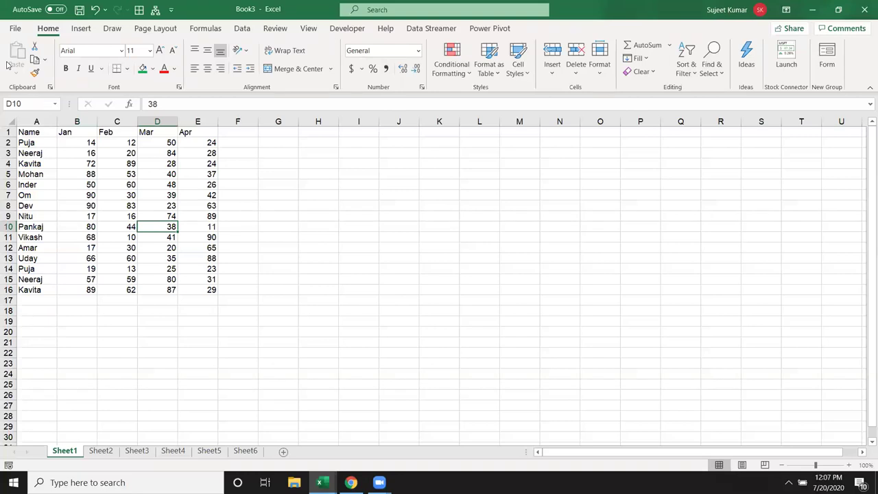
click(137, 451)
click(173, 451)
click(209, 451)
click(245, 451)
click(284, 452)
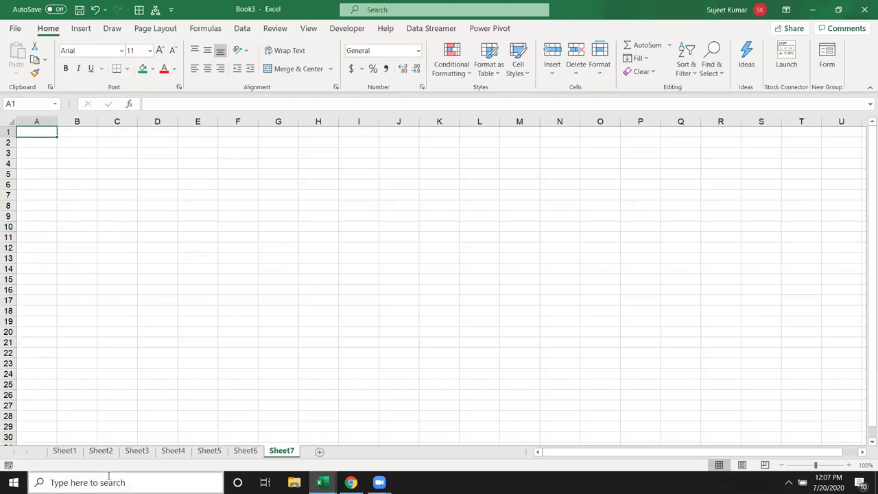
Rename the blank Sheet7 tab to 'Data', discarding a stray entry typed into A1
click(75, 454)
click(274, 453)
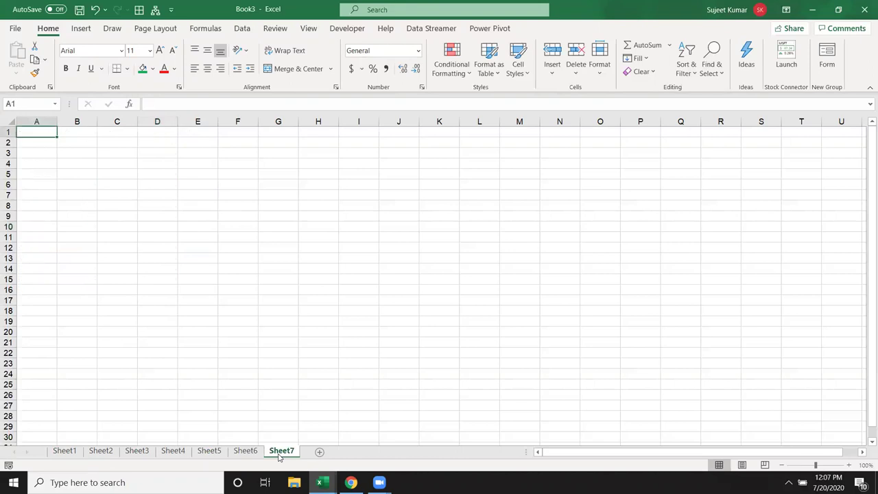
text(D)
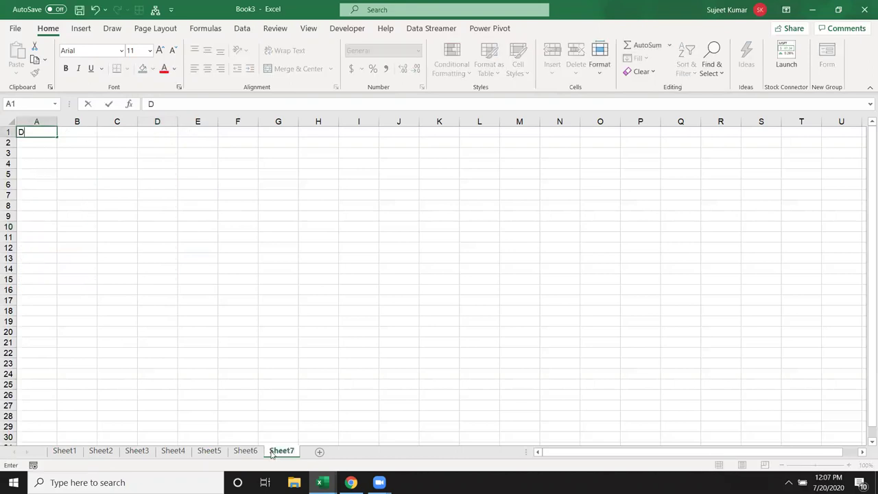
key(Escape)
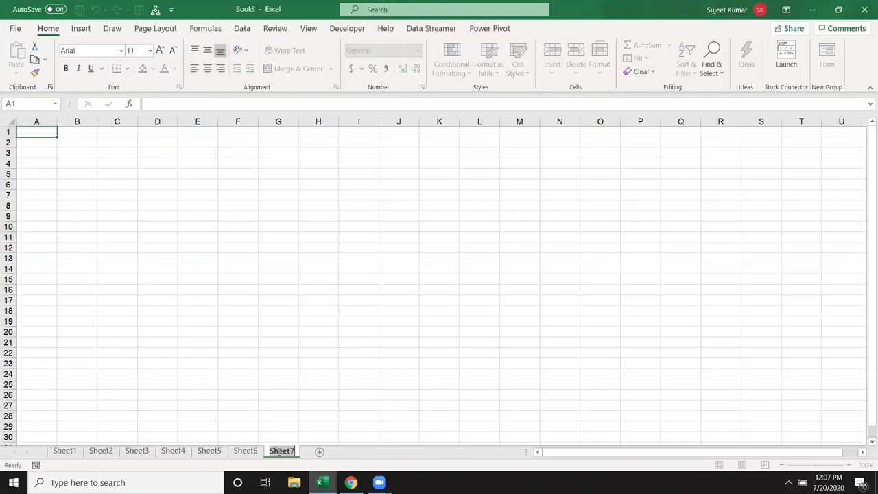
text(Data)
click(210, 341)
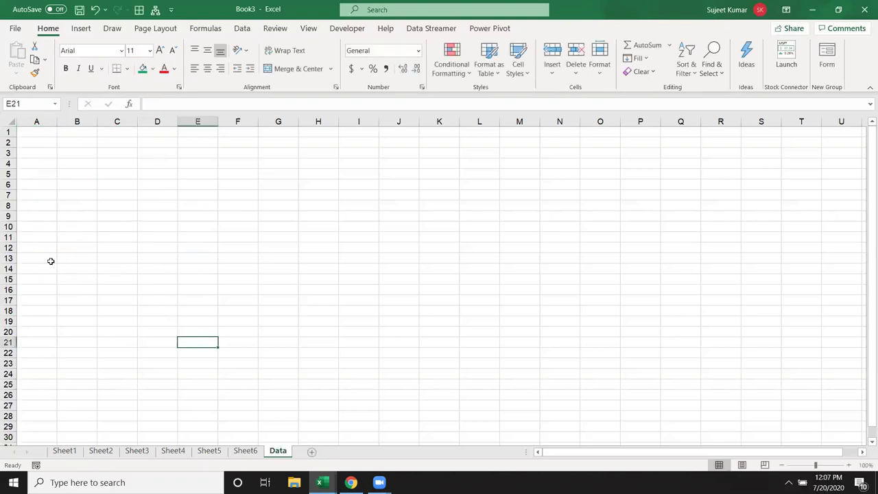
click(41, 256)
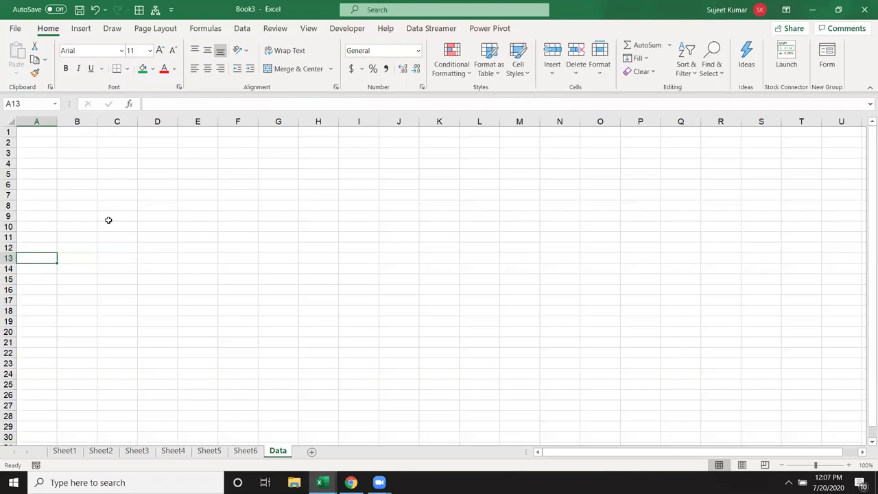
Open the Clipboard pane and copy the A1:E16 tables of Sheet1, Sheet2 and Sheet3
click(50, 87)
click(218, 451)
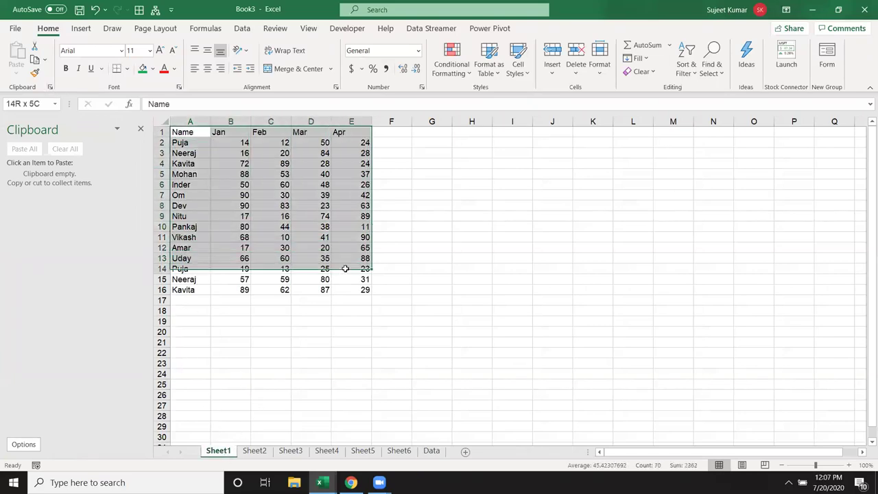
drag(303, 234, 353, 288)
key(ctrl+c)
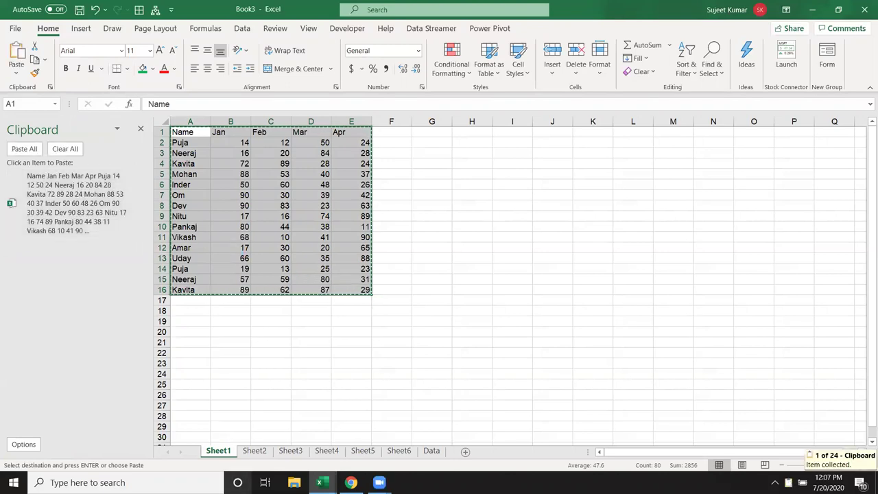
click(254, 452)
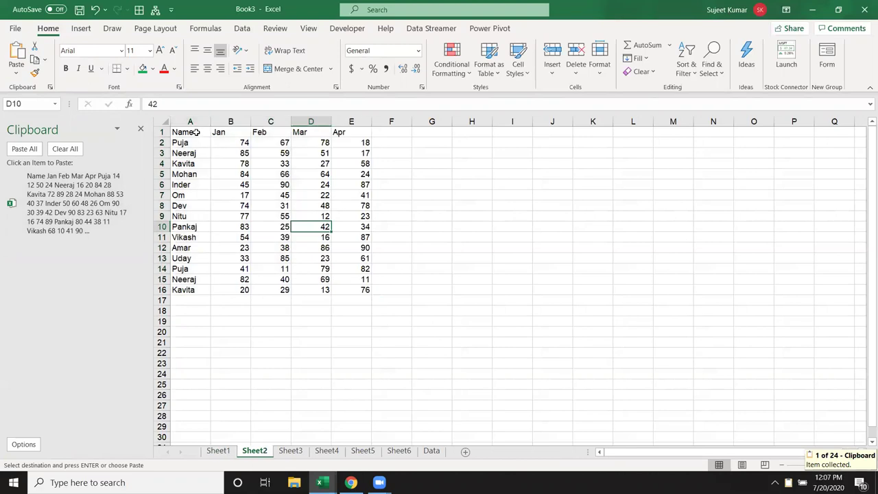
drag(195, 132, 354, 289)
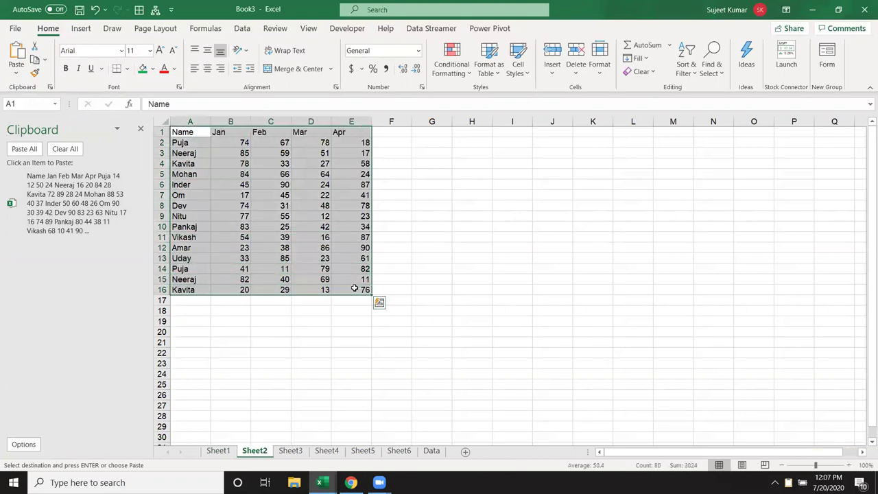
key(ctrl+c)
click(289, 451)
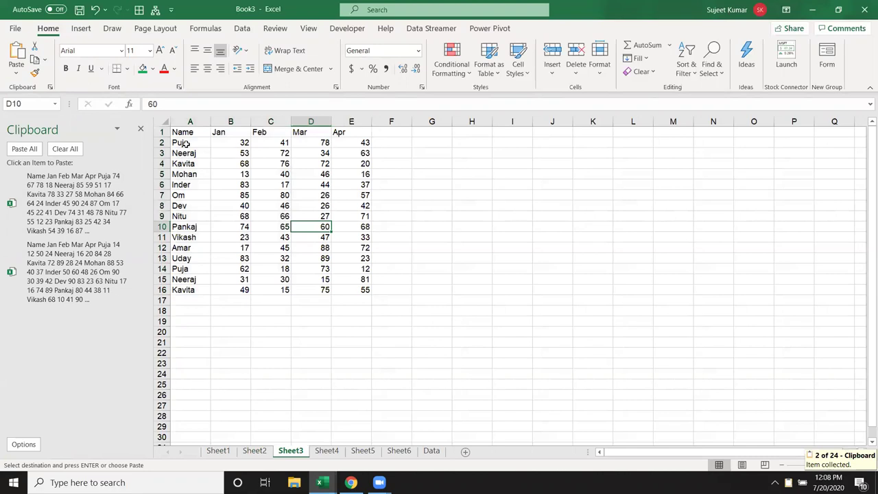
drag(185, 134, 350, 289)
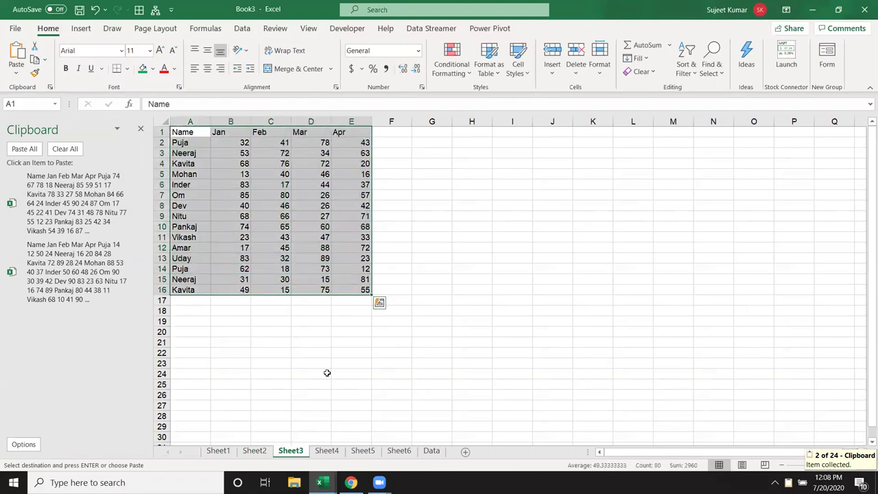
key(ctrl+c)
Copy the Sheet4, Sheet5 and Sheet6 tables, then select A1 on the Data sheet
click(327, 451)
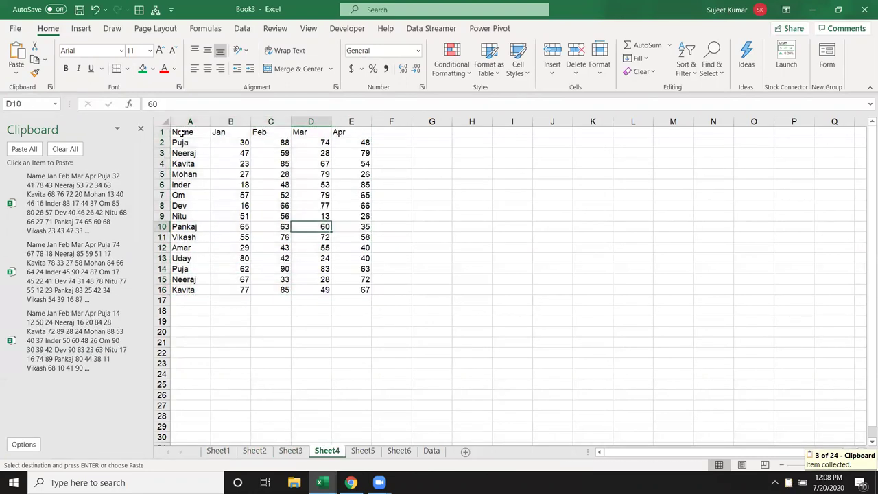
drag(184, 133, 363, 290)
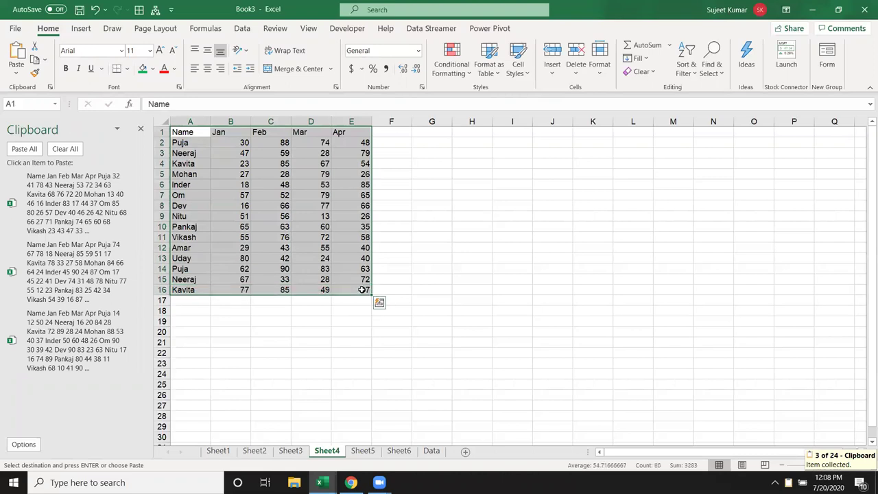
key(ctrl+c)
click(363, 451)
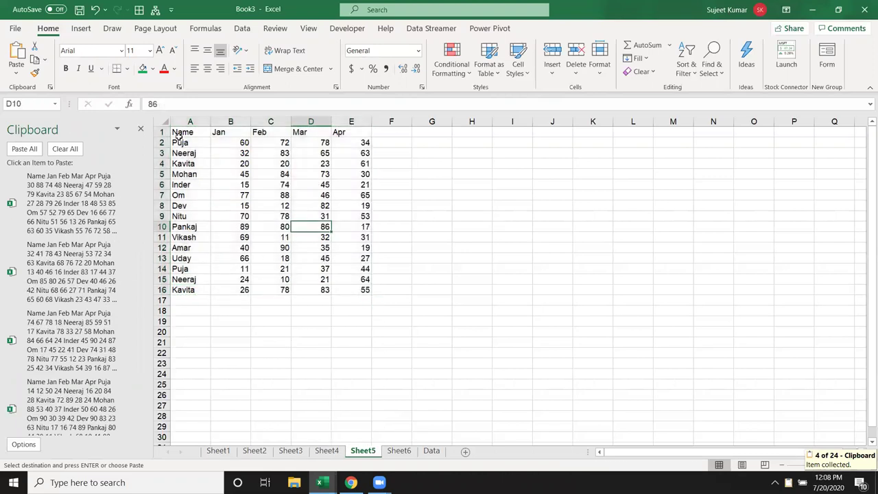
drag(179, 136, 362, 290)
key(ctrl+c)
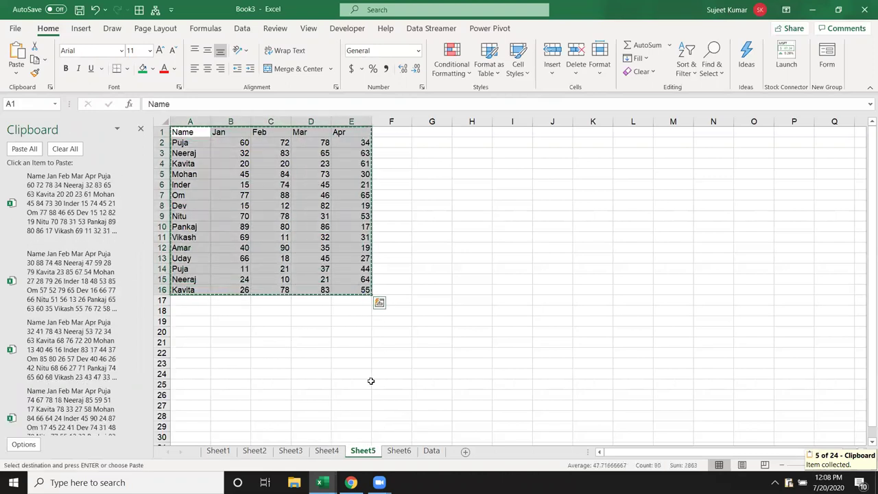
click(399, 451)
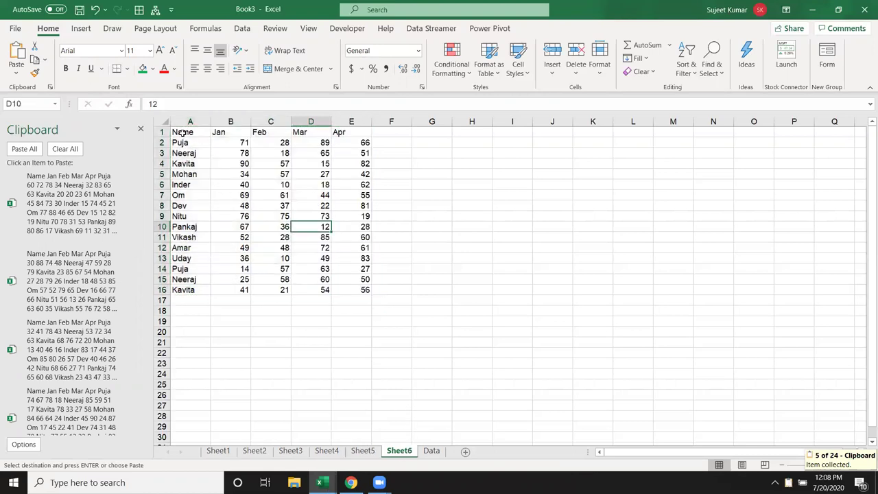
drag(183, 133, 347, 290)
key(ctrl+c)
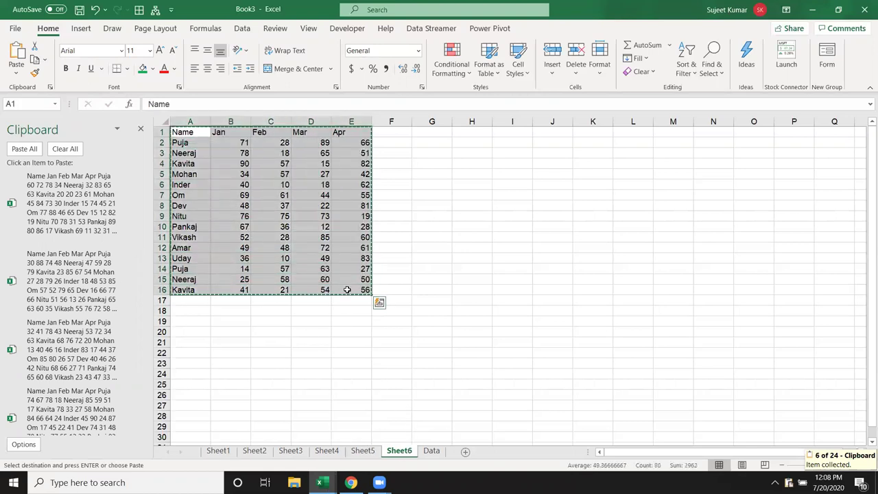
click(432, 453)
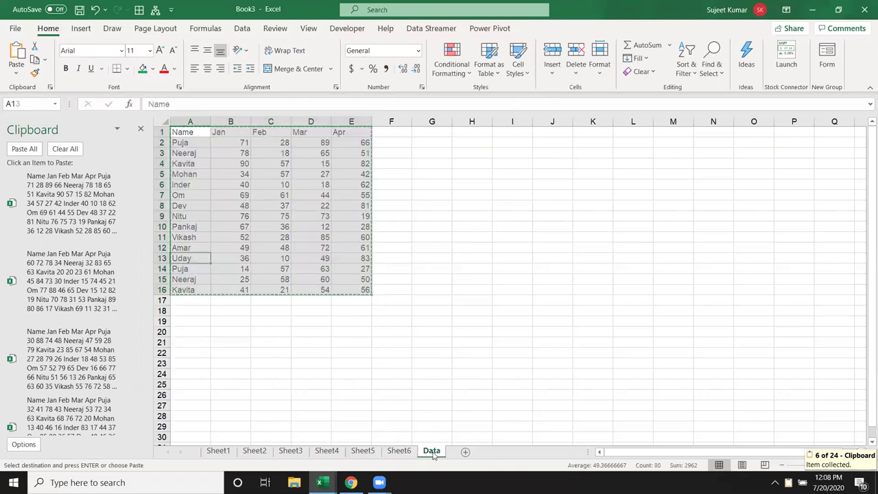
click(192, 131)
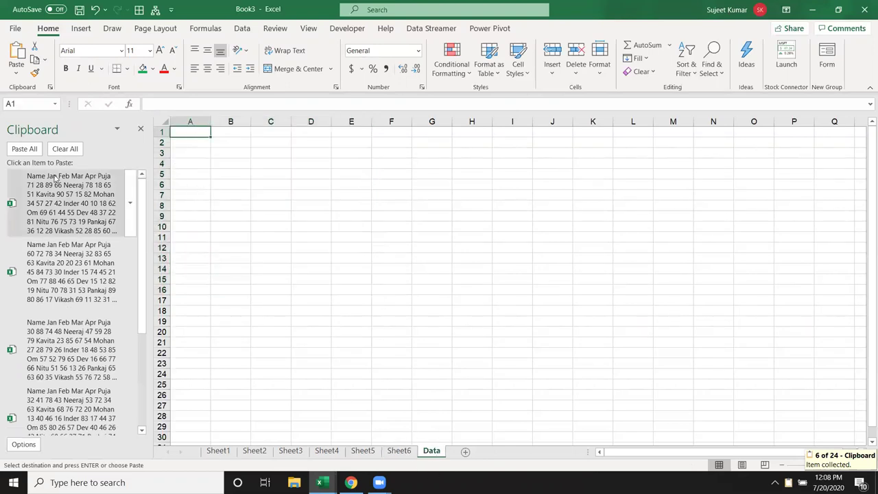
Paste All six collected tables into the Data sheet from A1 and scroll through the stack
click(19, 152)
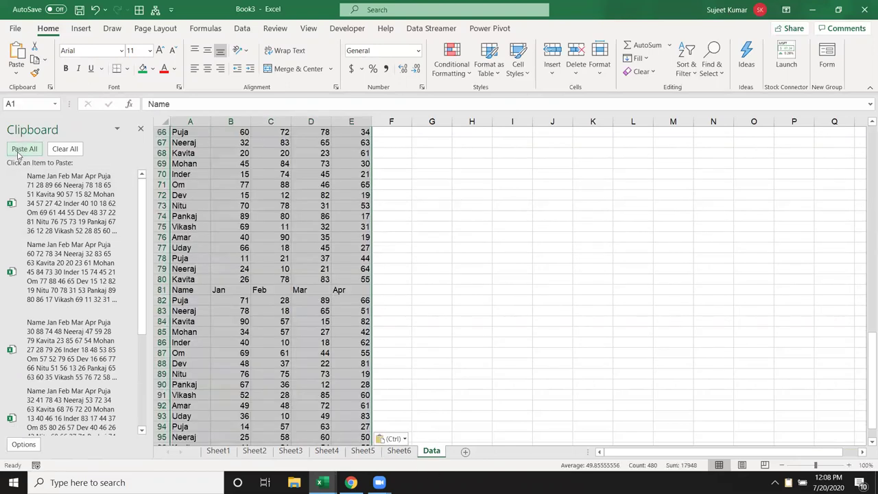
click(179, 287)
drag(180, 287, 346, 305)
scroll(342, 306, up, 3)
scroll(342, 307, up, 5)
scroll(343, 307, up, 9)
scroll(341, 306, up, 5)
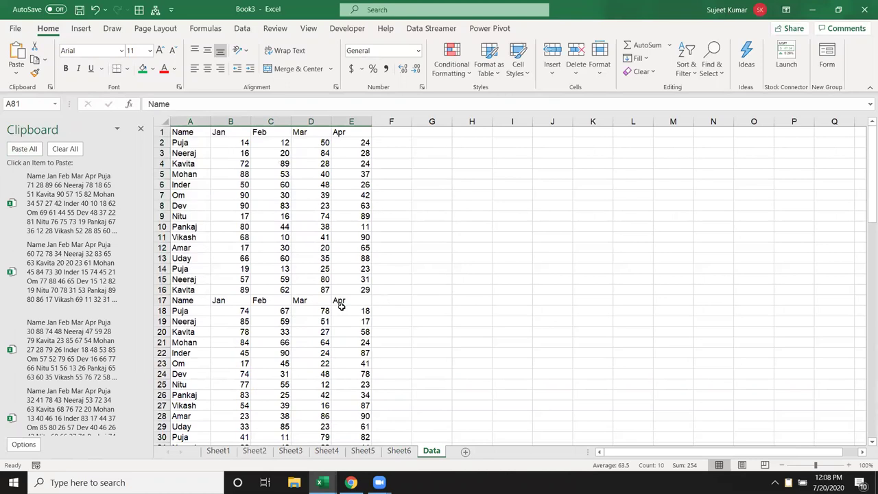
scroll(341, 307, down, 5)
scroll(338, 308, down, 10)
scroll(336, 312, down, 6)
scroll(329, 324, down, 5)
Return to the top of the sheet and empty the Office Clipboard with Clear All
key(ctrl+v)
scroll(329, 325, up, 1)
scroll(329, 325, up, 6)
scroll(329, 325, up, 10)
scroll(328, 326, up, 5)
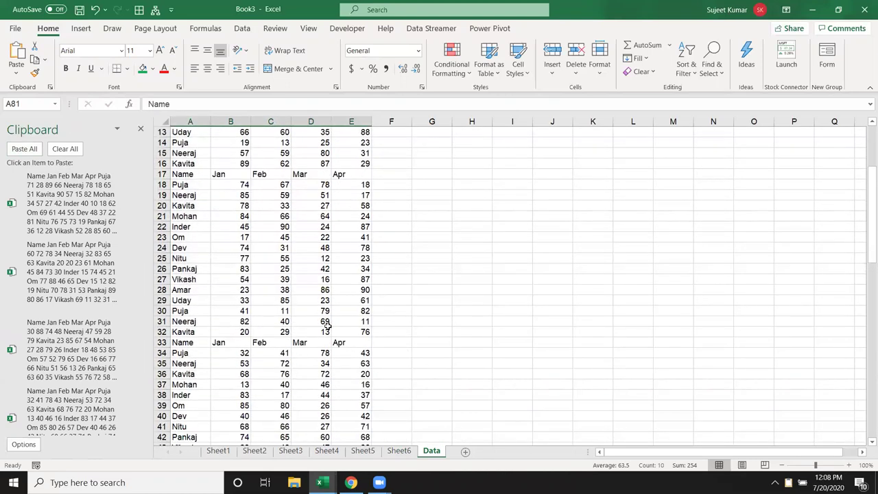
scroll(328, 326, up, 4)
click(65, 149)
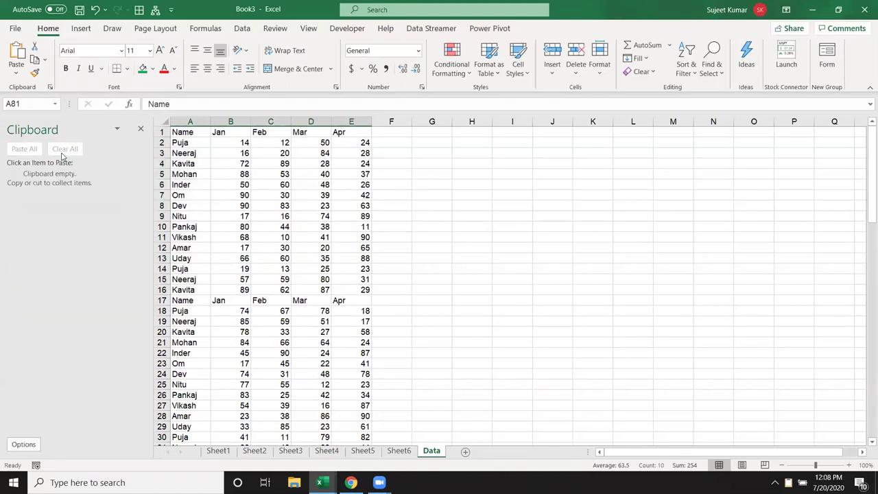
Close the Clipboard task pane
click(142, 129)
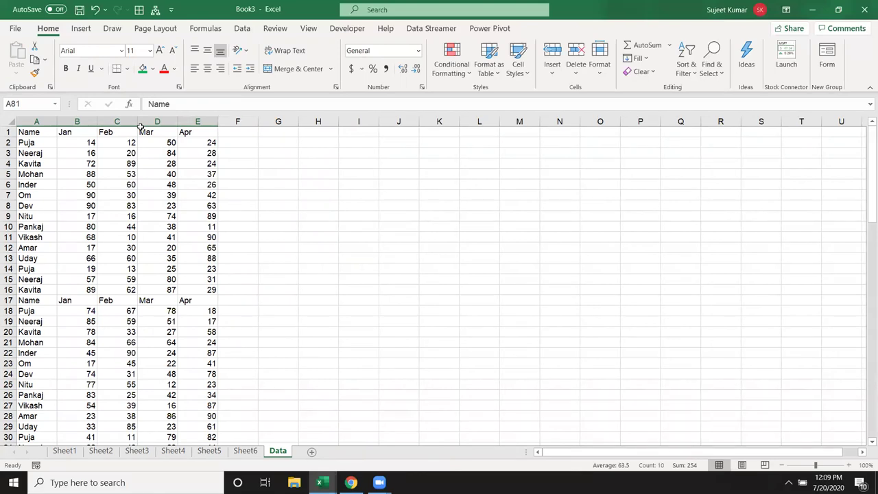
Clear columns A–E on Data and paste the Sheet1 table at A1 as links
drag(31, 121, 197, 121)
key(Delete)
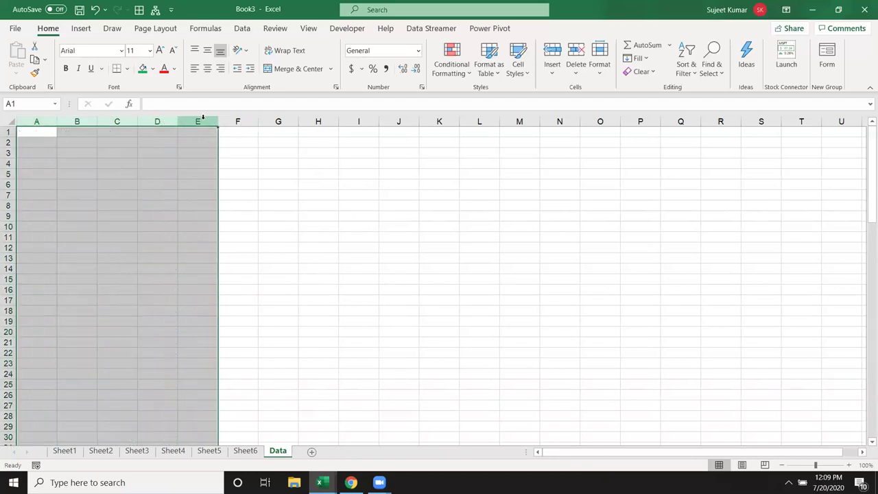
click(64, 451)
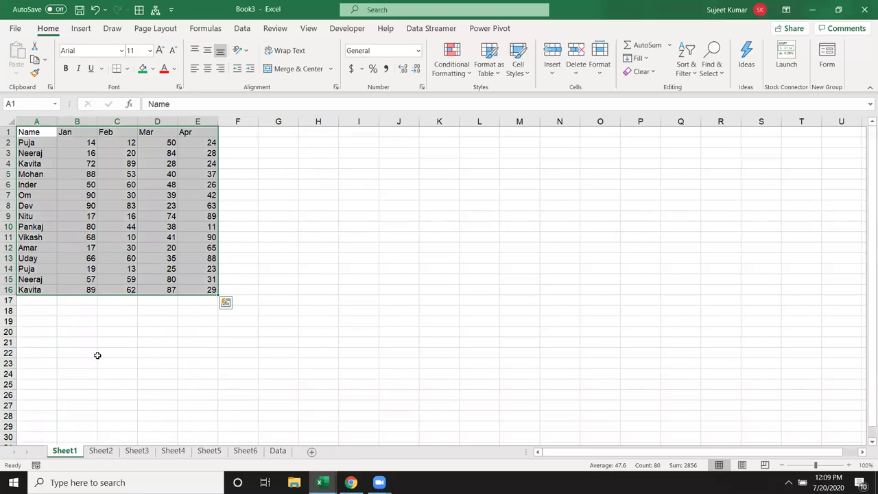
key(ctrl+c)
click(277, 451)
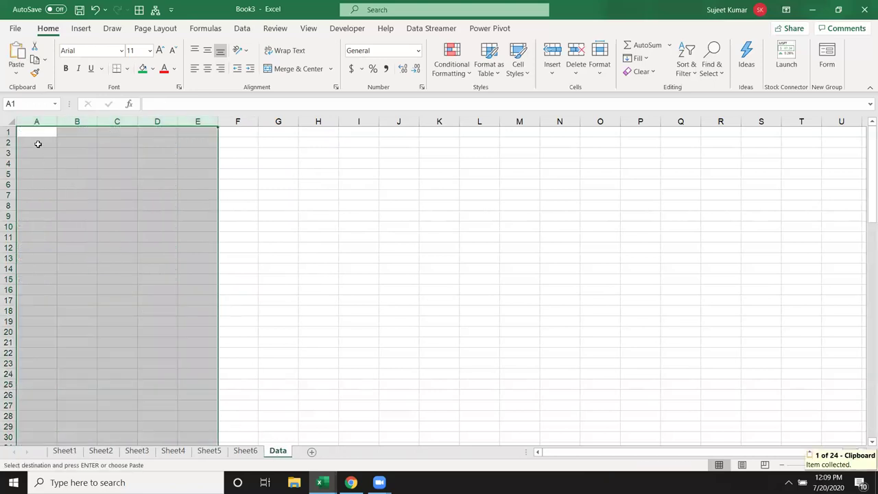
click(33, 134)
right_click(33, 134)
click(15, 73)
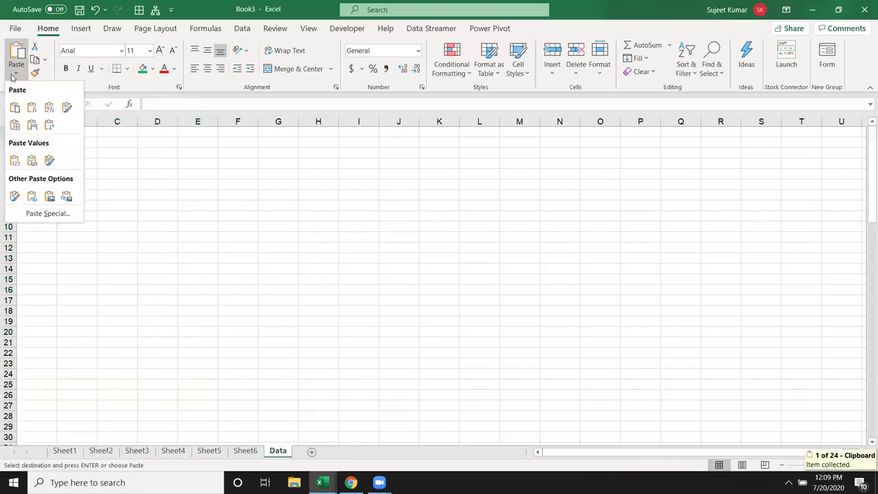
click(32, 197)
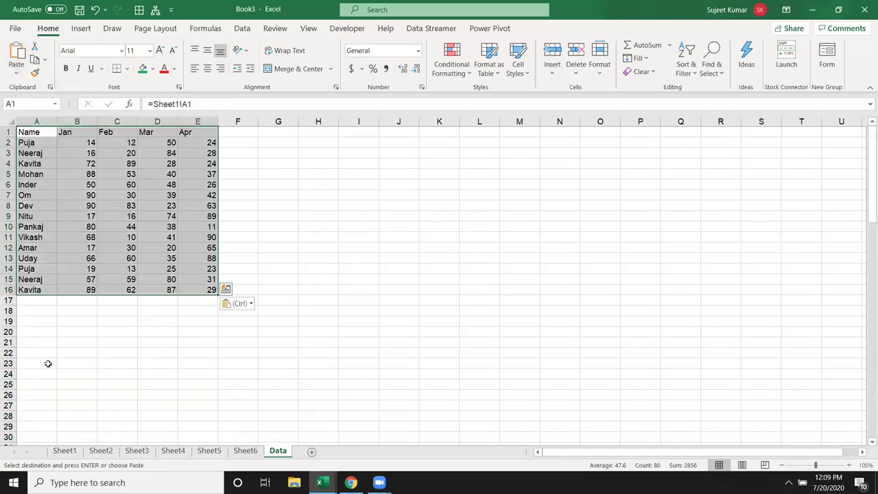
click(38, 343)
Paste the Sheet2 table as links at A17 on the Data sheet
click(34, 302)
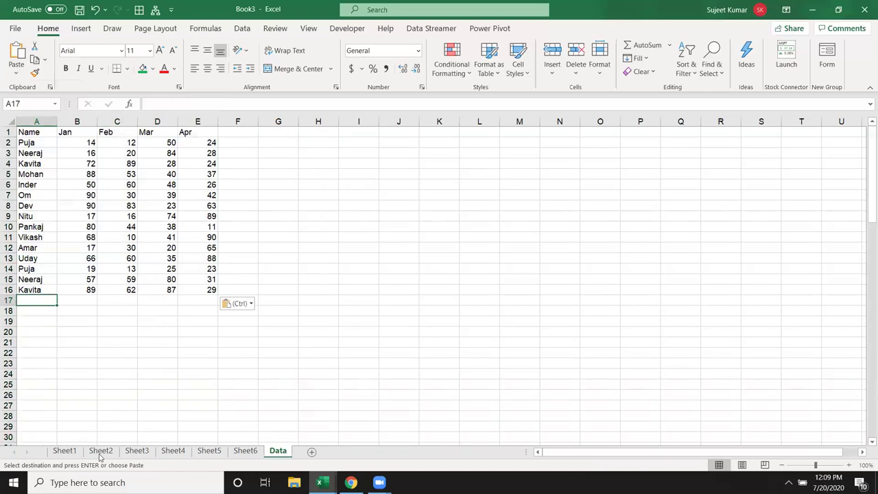
click(101, 453)
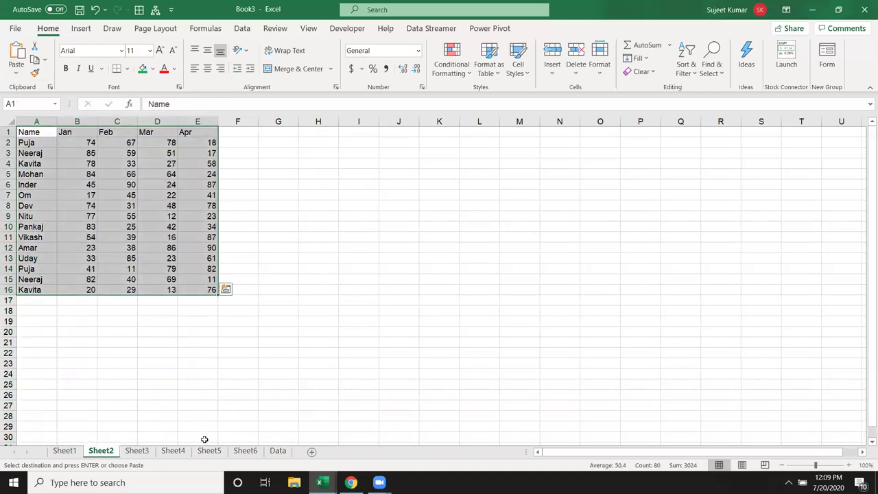
key(ctrl+c)
click(65, 451)
drag(36, 288, 190, 395)
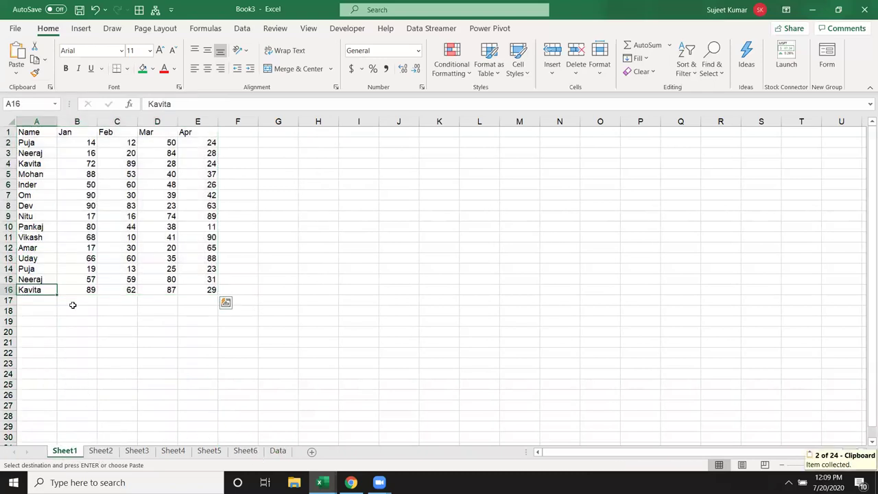
click(277, 450)
mouse_move(24, 290)
mouse_down()
mouse_move(159, 353)
mouse_move(183, 384)
mouse_up()
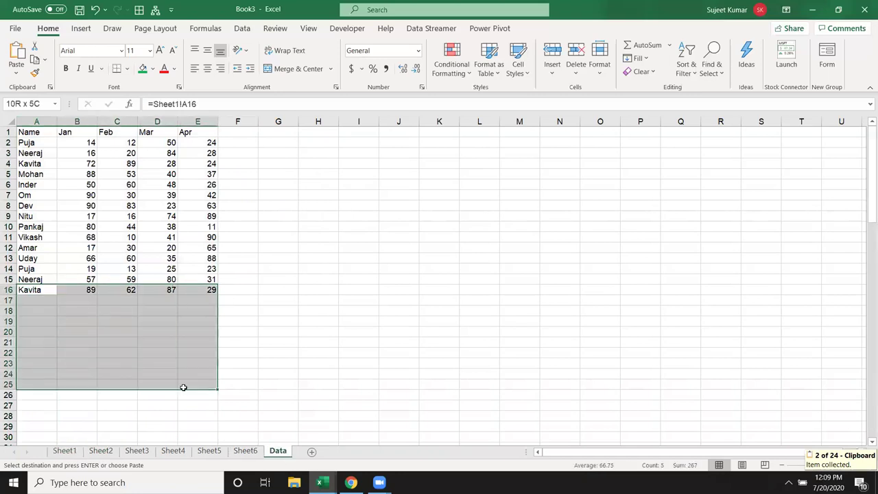
click(21, 301)
click(16, 71)
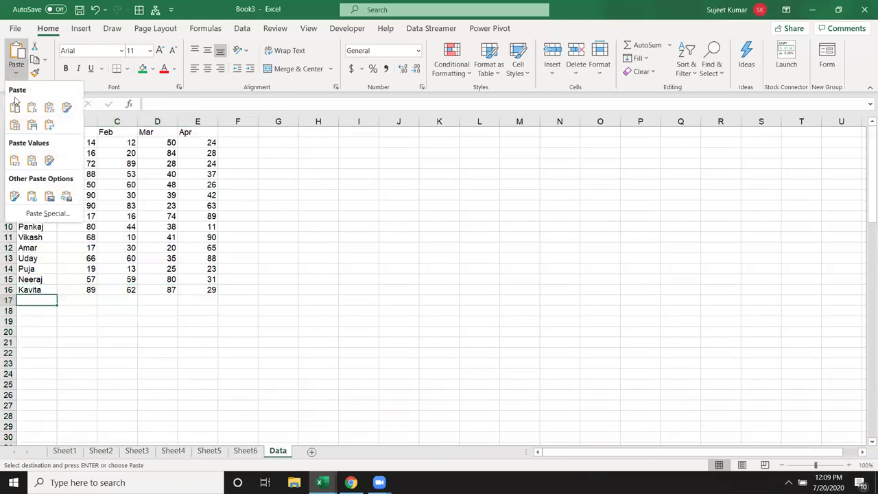
click(45, 198)
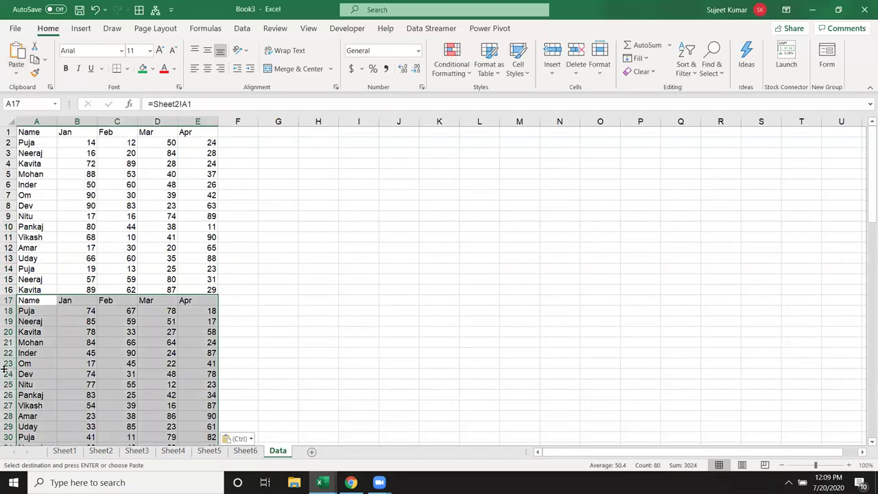
Delete the linked data from columns A–E, leaving the Data sheet blank
drag(41, 122, 198, 133)
key(Delete)
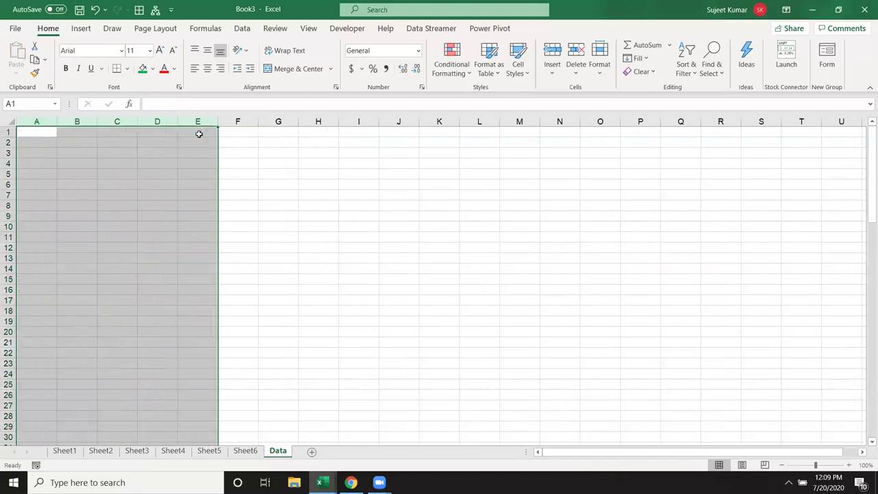
click(321, 204)
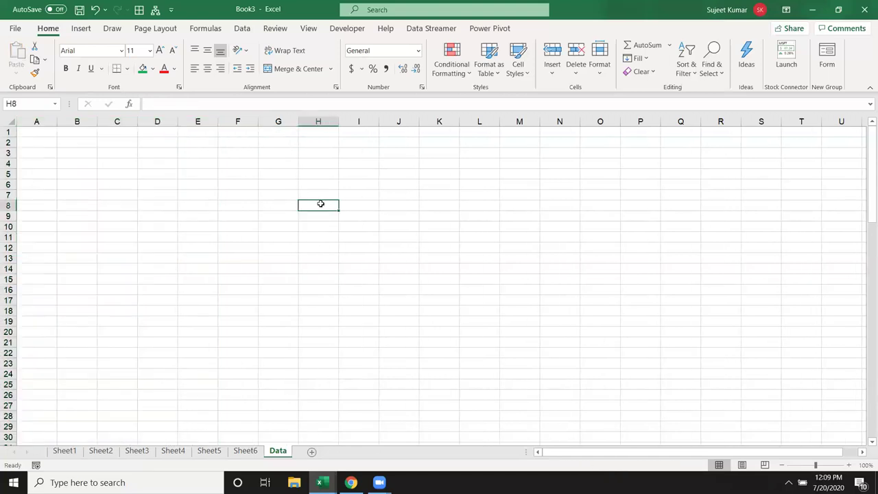